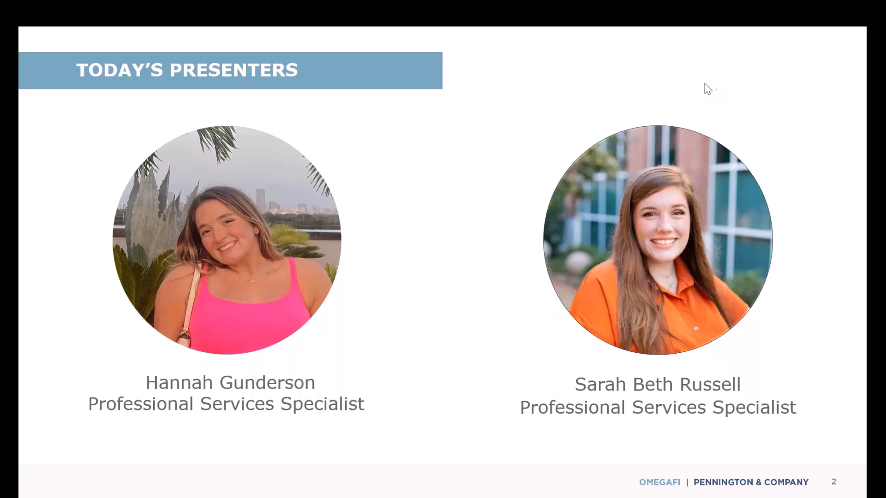
Step: Switch from the 'Today's Presenters' slideshow to the LegFi dashboard in Chrome
key("alt+Tab")
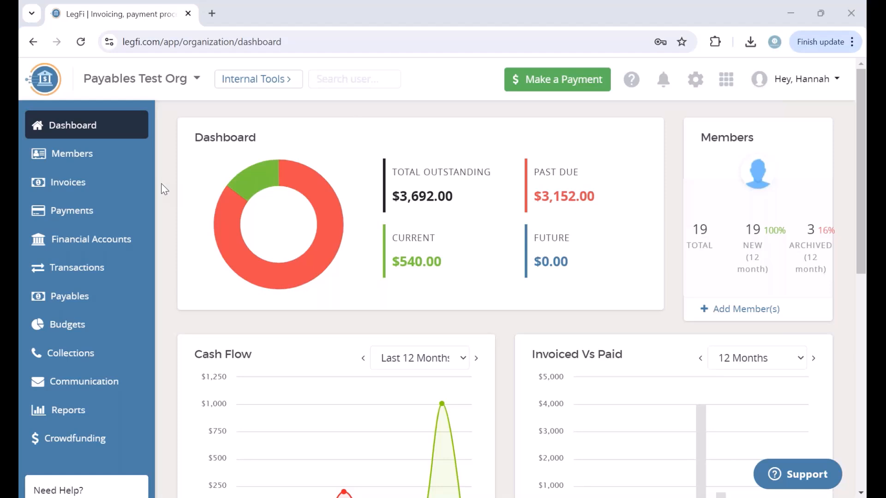
Step: Show the active payees list on the Payees tab of Payables
left_click(82, 299)
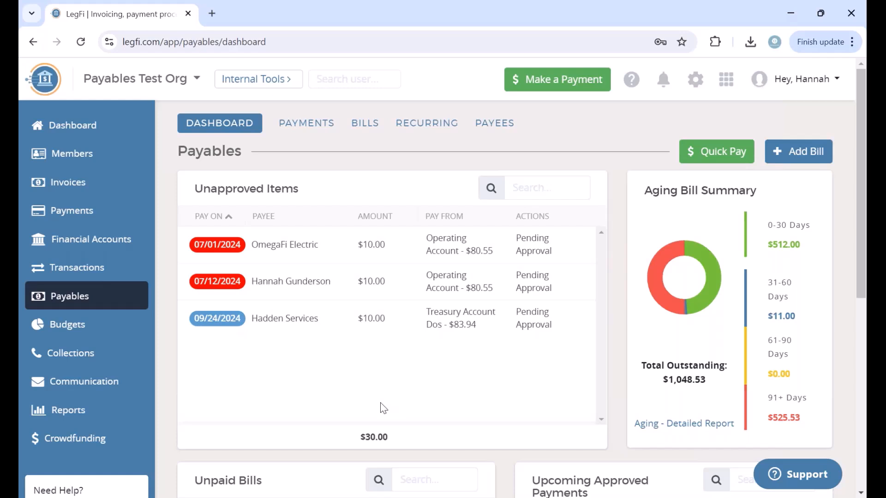
left_click(499, 125)
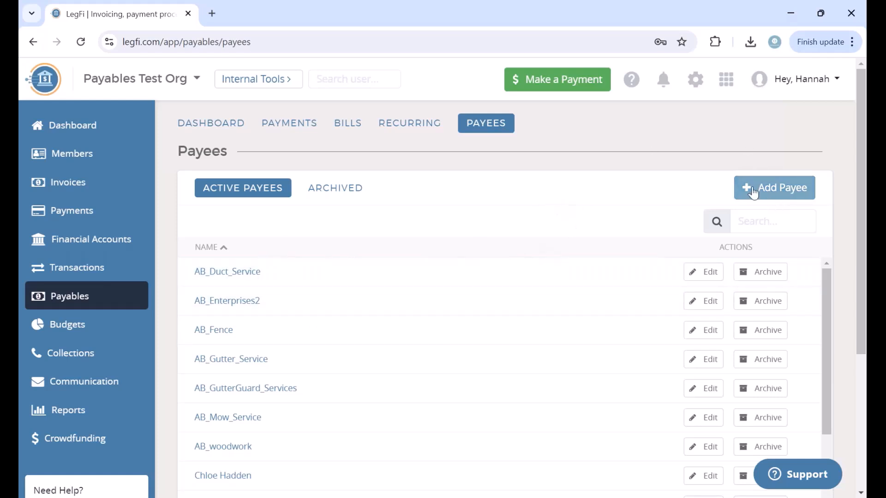
Step: Start a new payee named Wardiere Catering and enter its account number
left_click(765, 194)
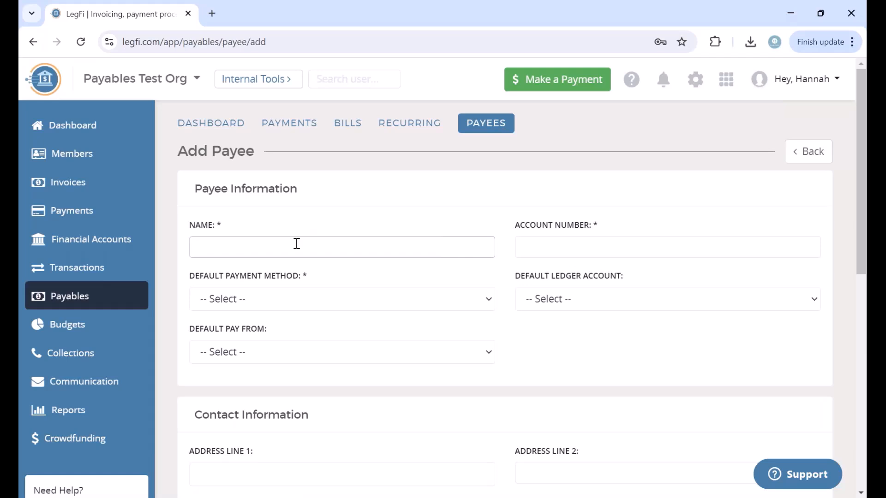
type("Wardiere Cat")
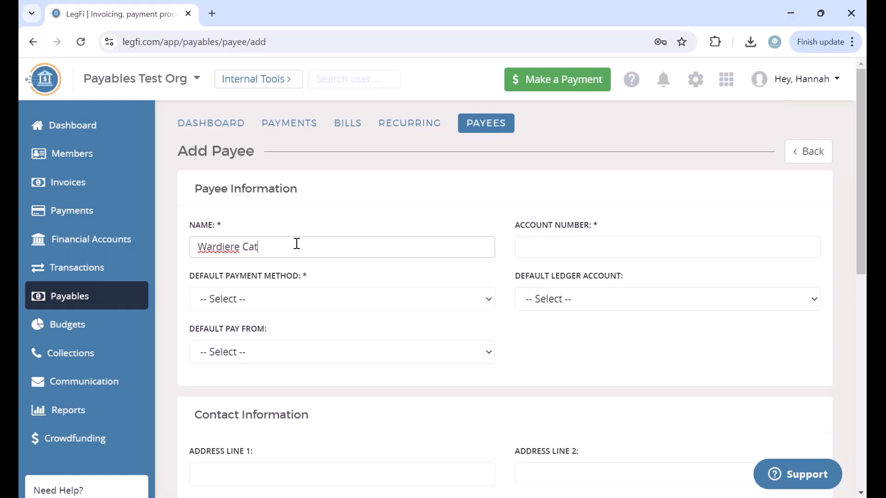
type("ering")
left_click(548, 248)
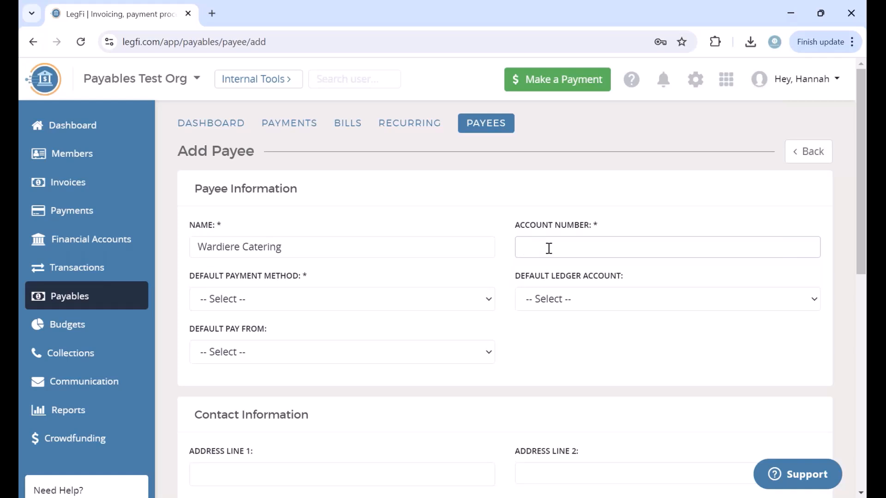
type("0123456")
Step: Set the new payee's default ledger account to Social
left_click(582, 308)
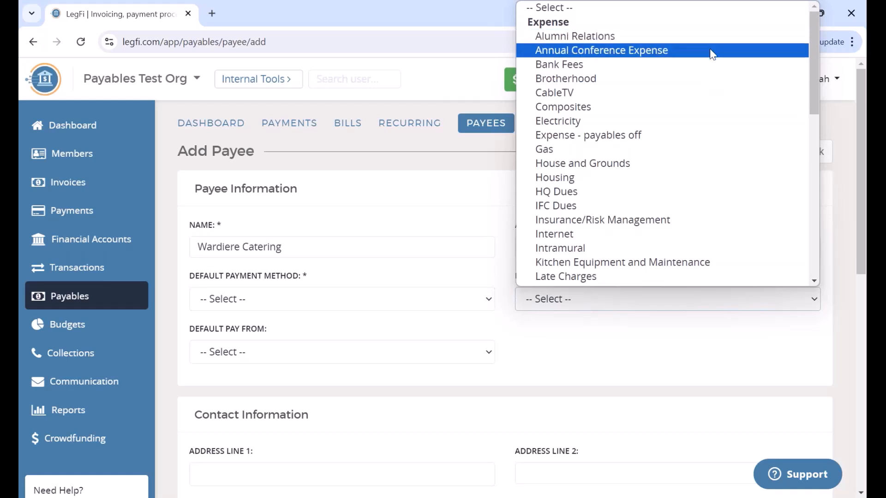
scroll(715, 171, "down", 1)
scroll(715, 172, "down", 3)
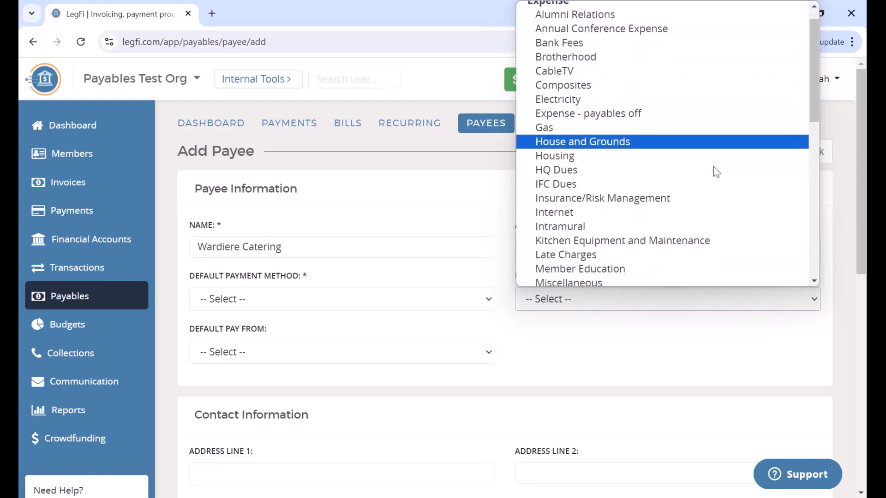
scroll(715, 171, "down", 2)
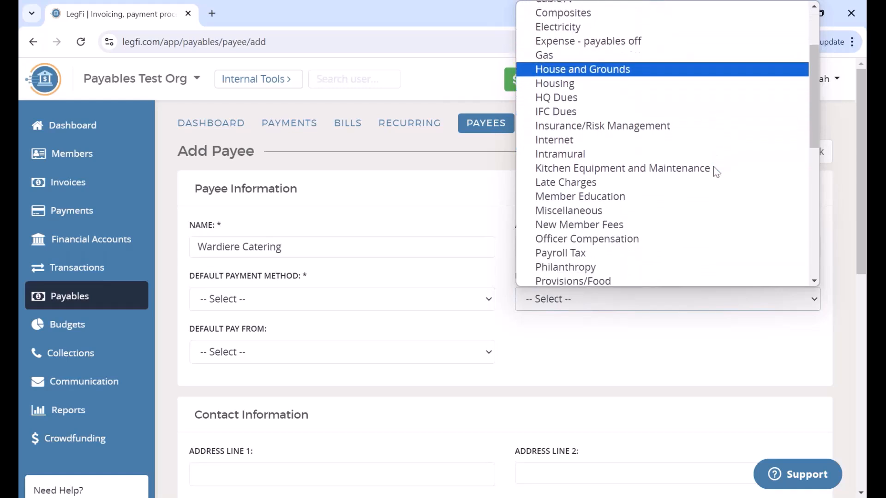
scroll(716, 172, "up", 1)
scroll(715, 172, "up", 4)
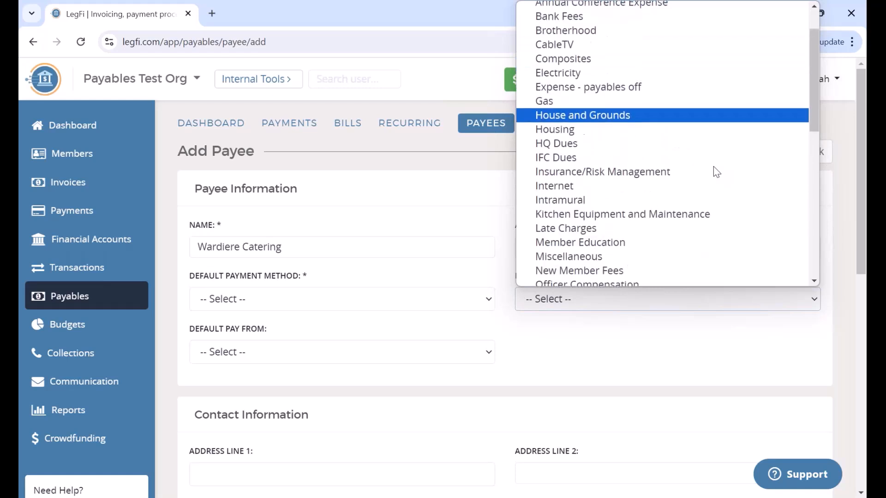
scroll(716, 171, "down", 2)
scroll(716, 171, "down", 4)
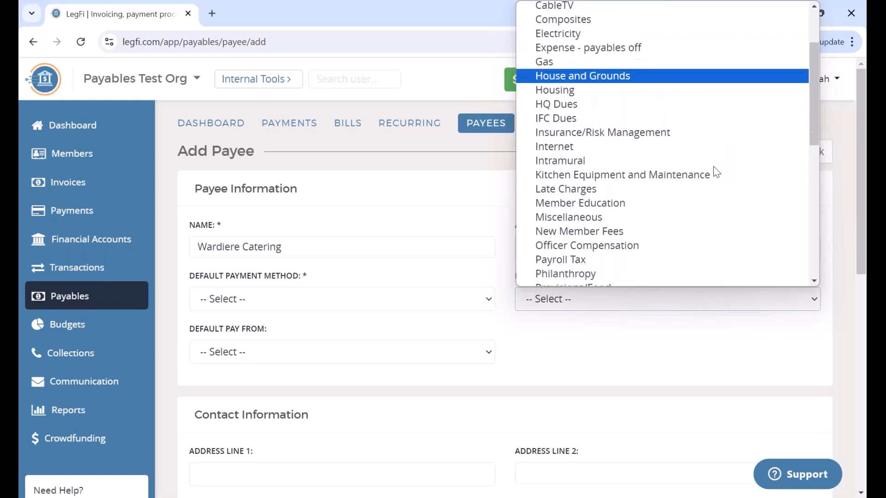
scroll(716, 171, "down", 3)
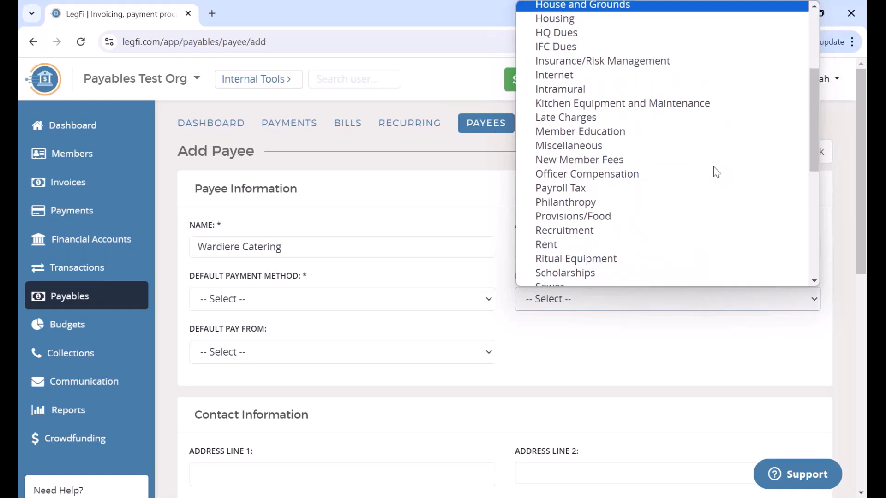
scroll(715, 172, "down", 3)
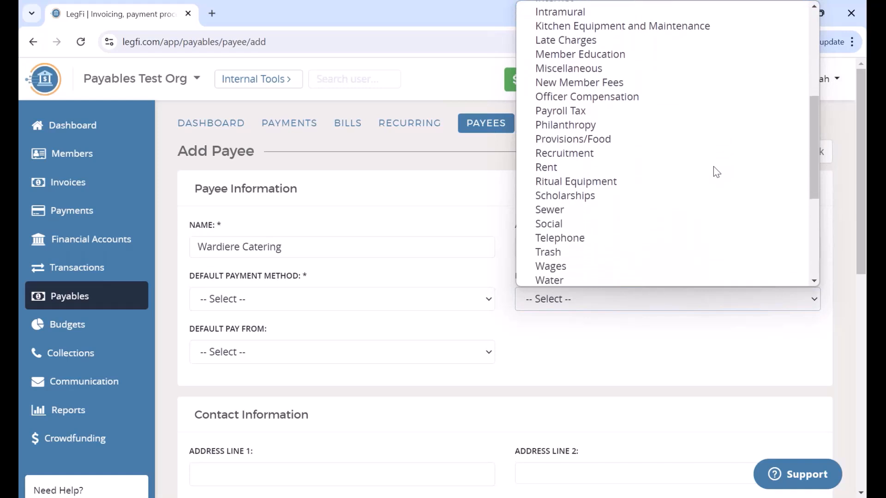
left_click(608, 202)
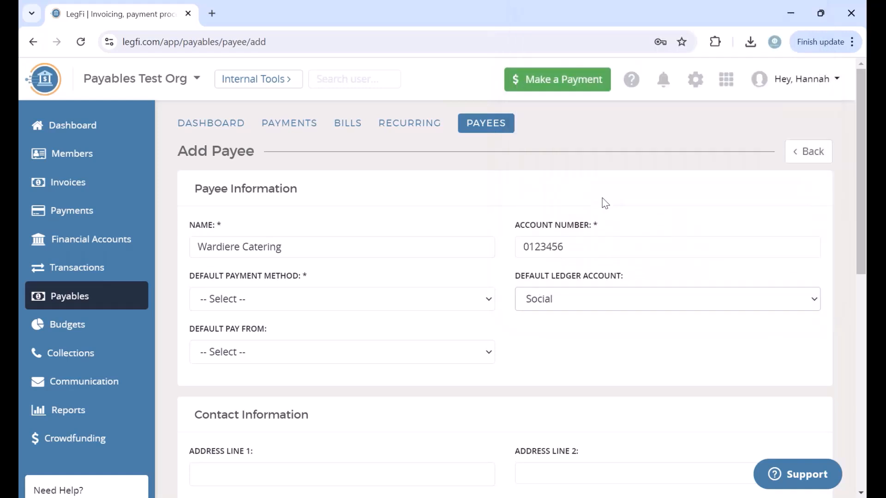
left_click(245, 305)
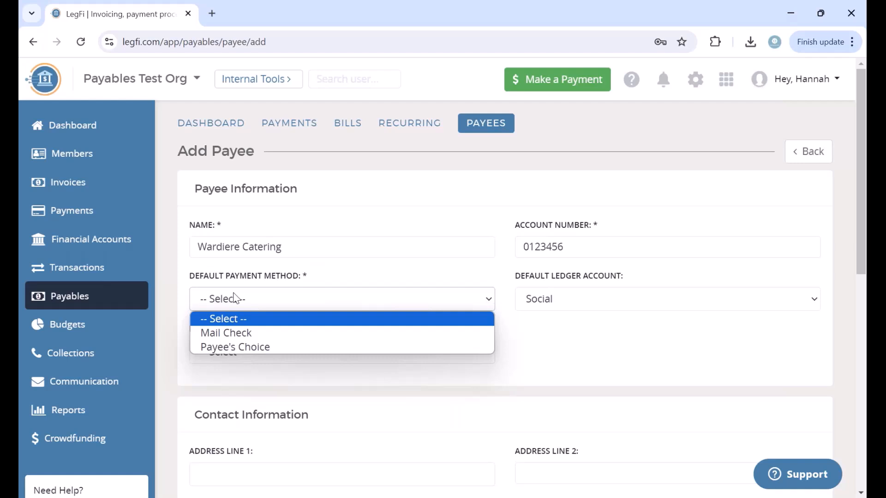
Step: Set payment method to Payee's Choice, paid from the Operating Account ($80.55)
left_click(242, 349)
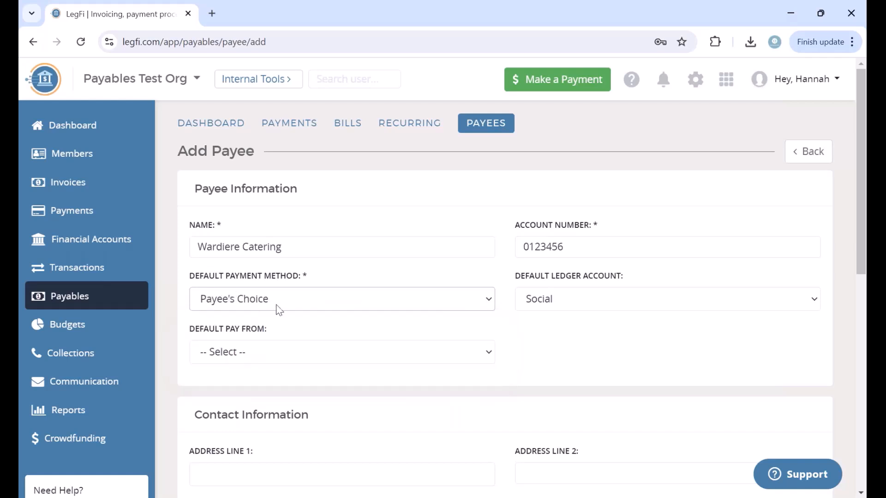
left_click(238, 363)
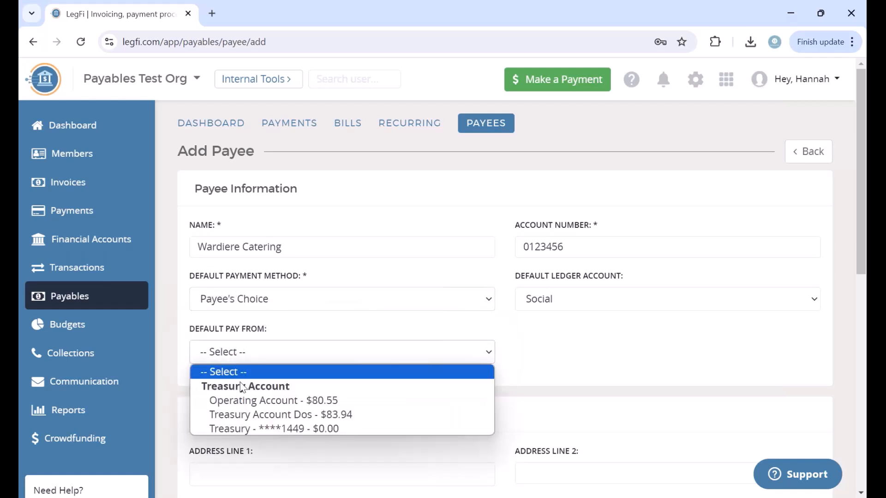
left_click(245, 400)
scroll(264, 411, "down", 5)
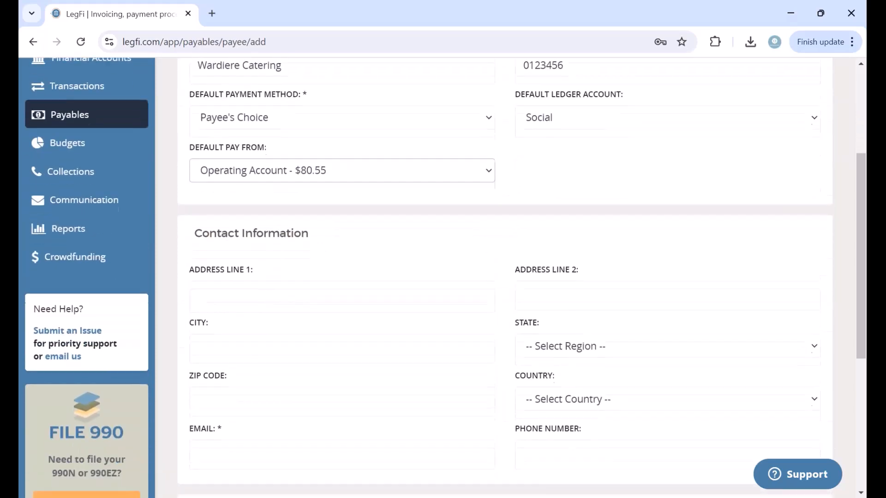
scroll(382, 382, "down", 4)
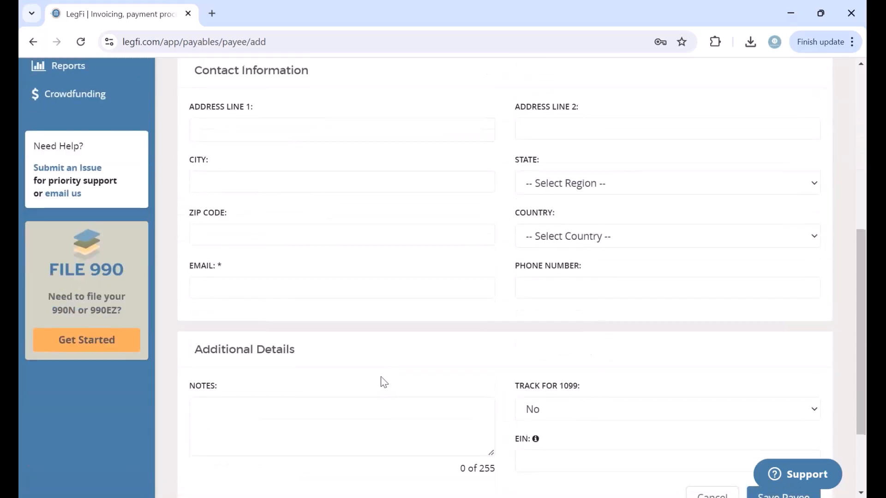
scroll(443, 277, "up", 5)
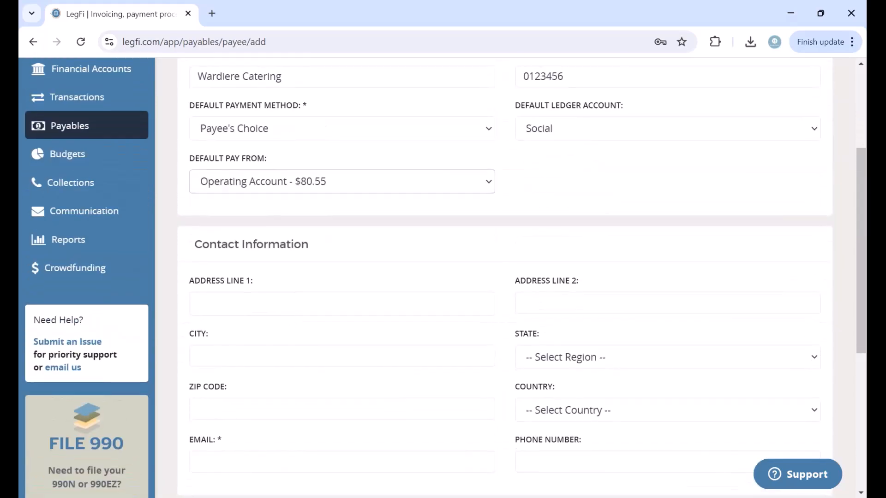
scroll(323, 390, "down", 1)
Step: Enter the payee's contact e-mail and save the Wardiere Catering payee
left_click(309, 409)
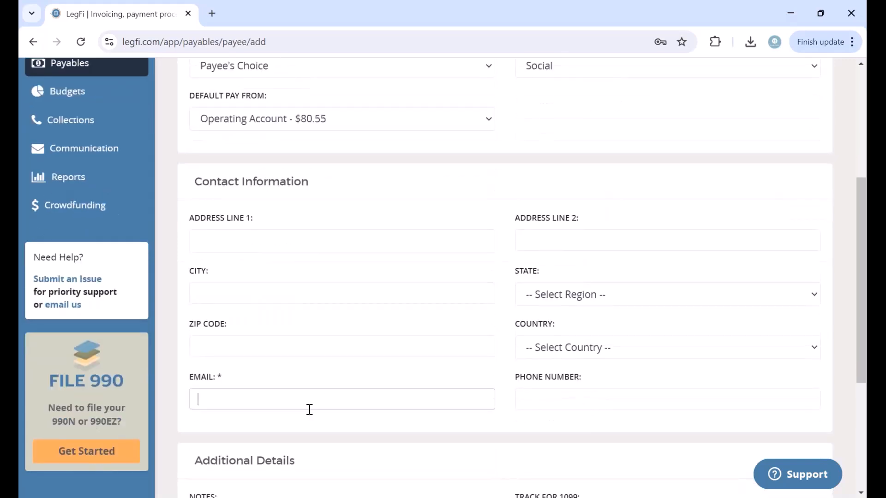
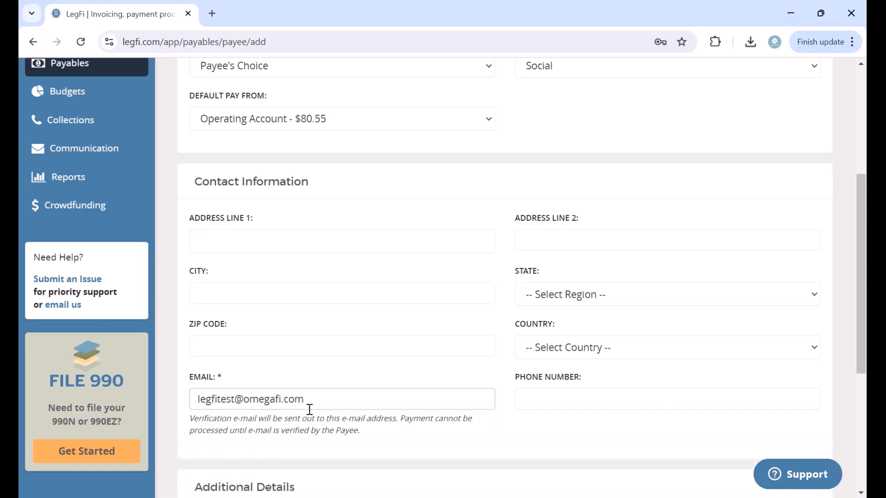
scroll(413, 105, "up", 2)
scroll(413, 105, "down", 2)
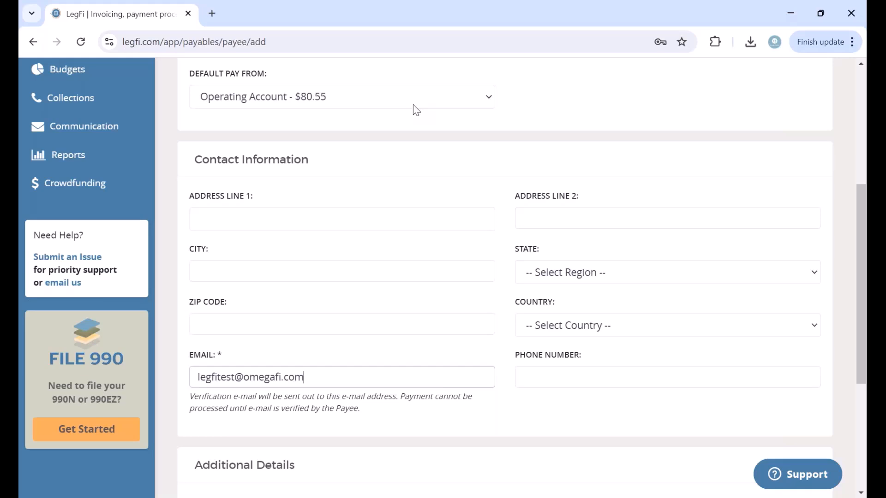
scroll(509, 381, "down", 1)
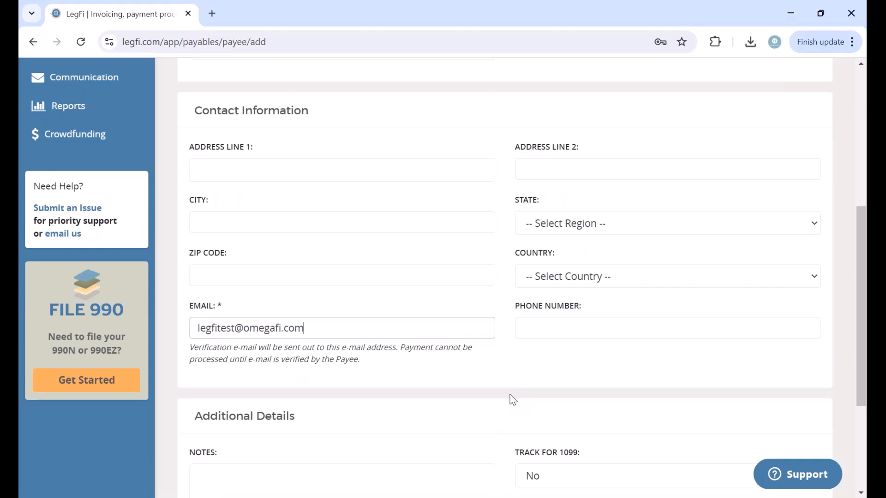
scroll(430, 202, "up", 3)
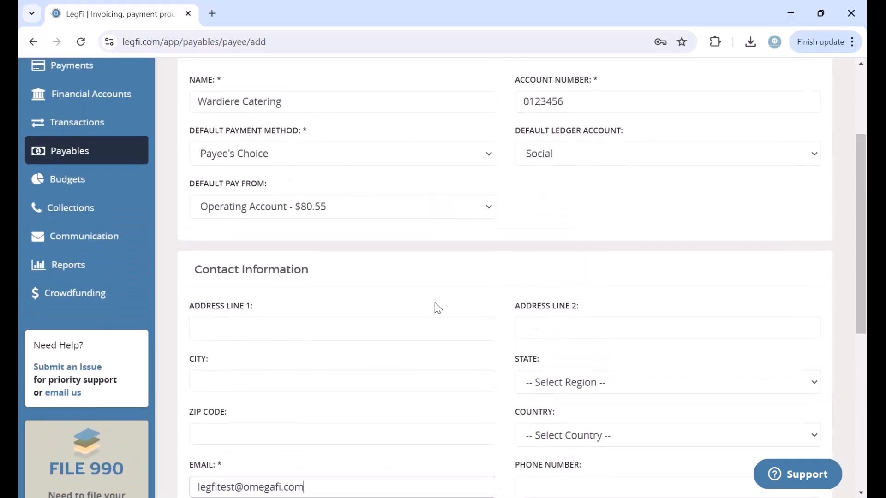
scroll(435, 304, "down", 7)
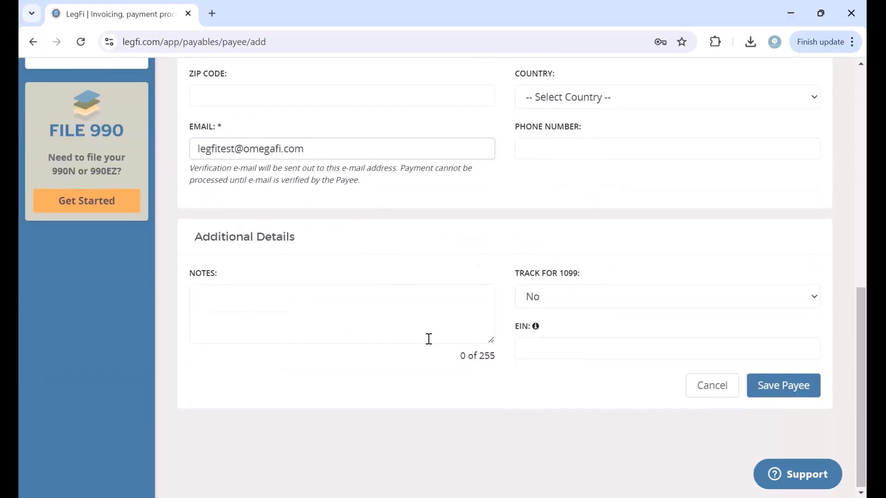
left_click(804, 393)
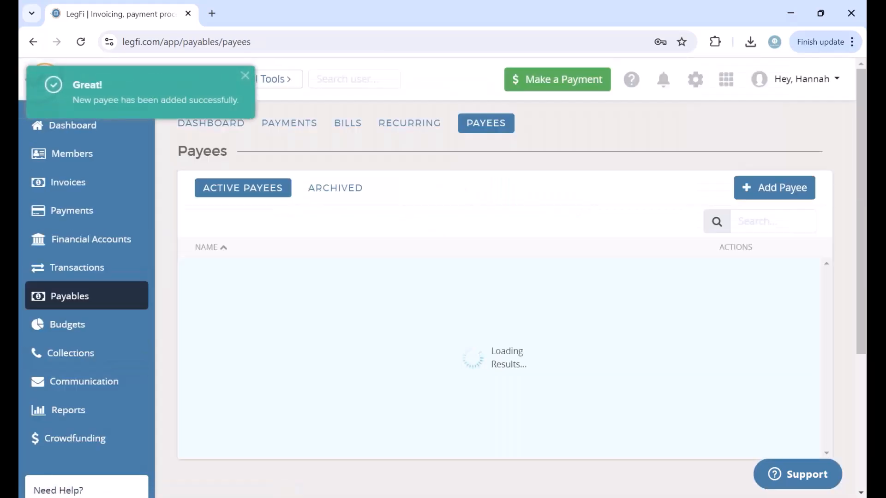
Step: Start payee Botanical Gardens with its account number and Social as default ledger account
left_click(776, 189)
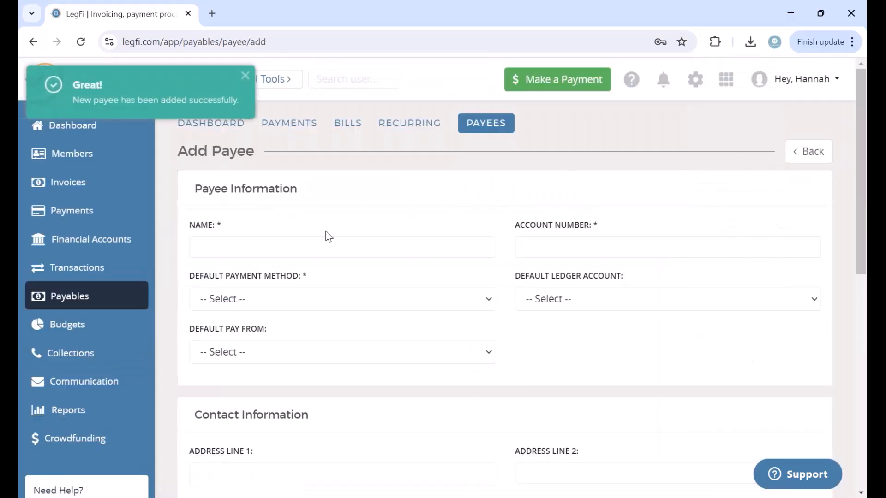
left_click(292, 254)
type("Botanical ")
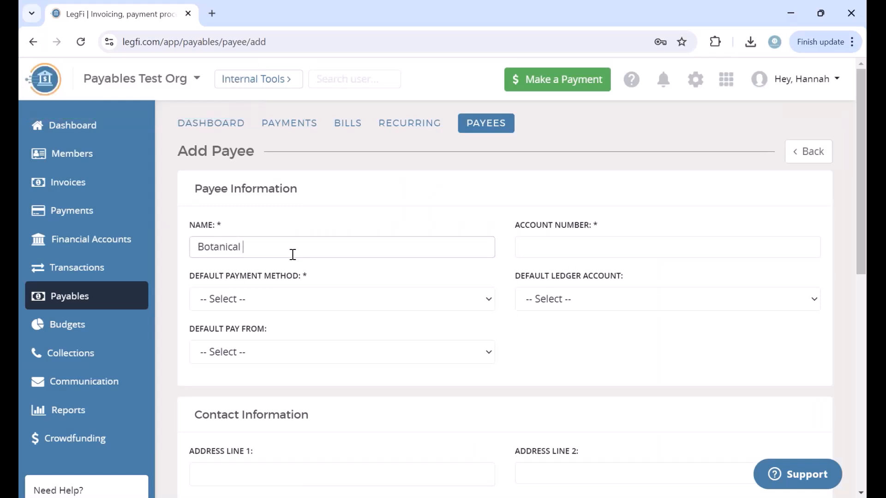
type("Gardens")
left_click(536, 250)
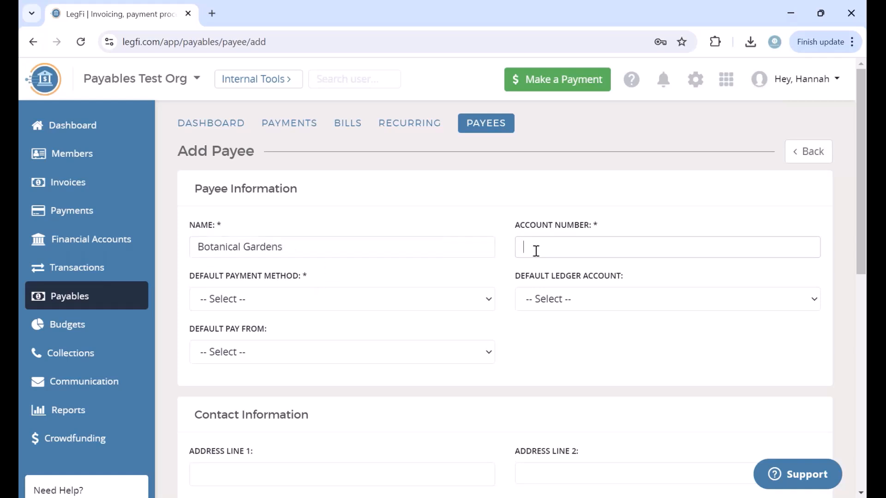
type("12345")
left_click(565, 310)
scroll(587, 192, "down", 4)
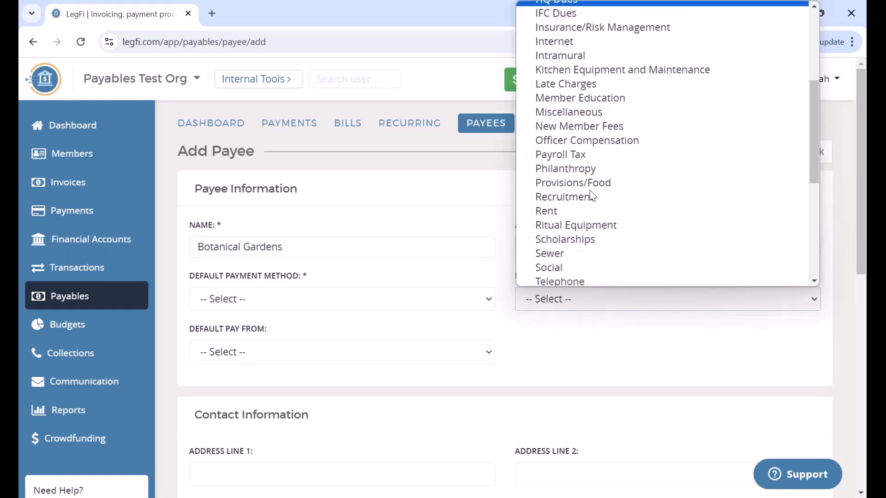
left_click(565, 267)
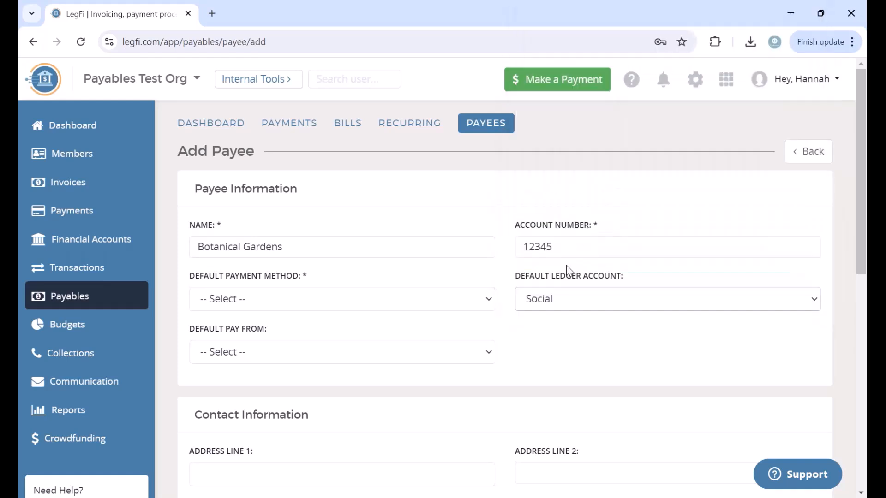
Step: Set payment method to Payee's Choice, paid from the Operating Account
left_click(286, 303)
left_click(281, 348)
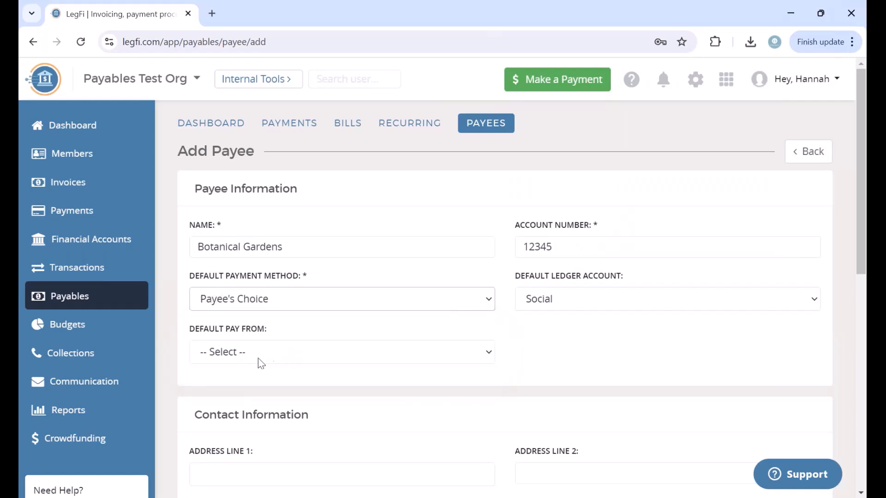
left_click(259, 357)
left_click(299, 401)
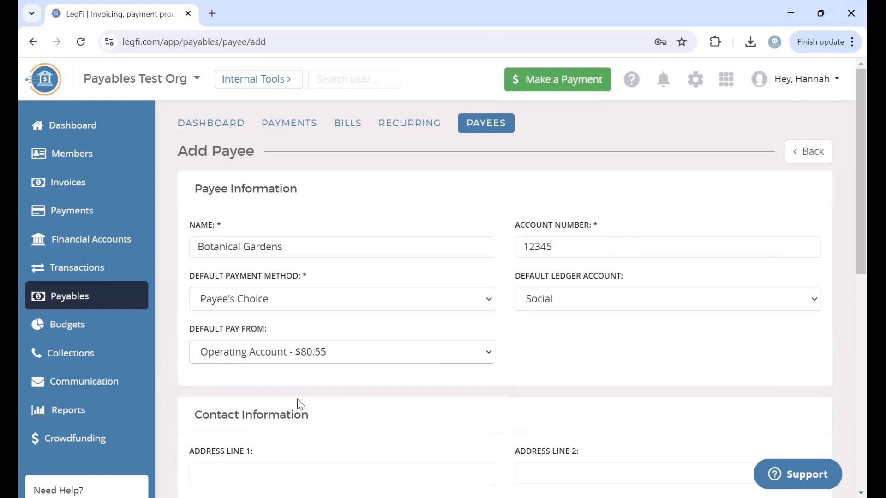
scroll(333, 326, "down", 2)
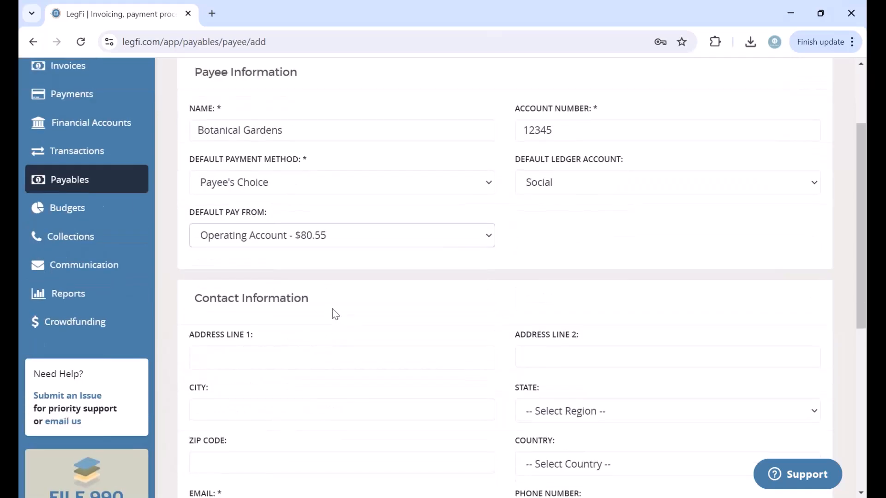
scroll(333, 313, "down", 5)
scroll(342, 378, "up", 1)
Step: Enter the payee's contact e-mail and save Botanical Gardens
left_click(300, 244)
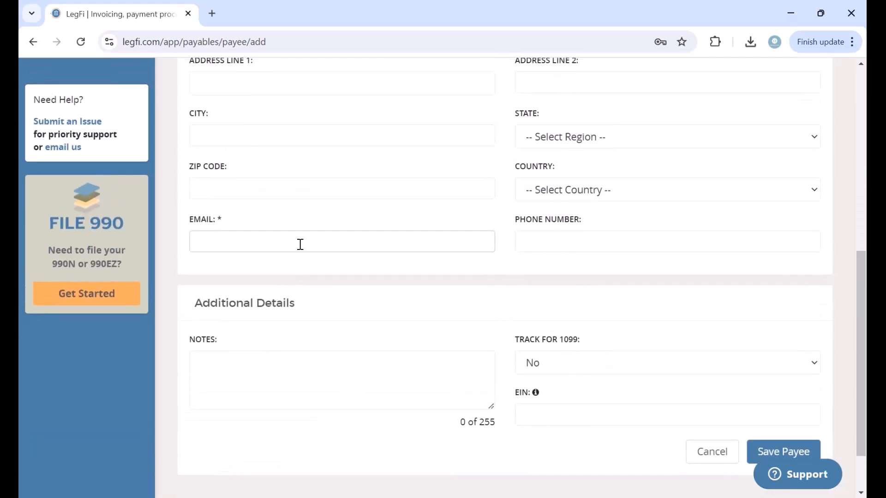
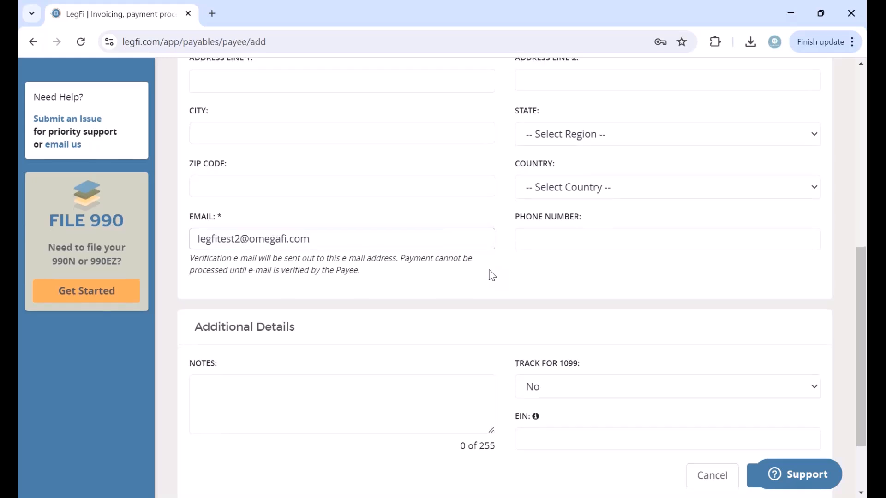
scroll(491, 272, "down", 2)
left_click(783, 429)
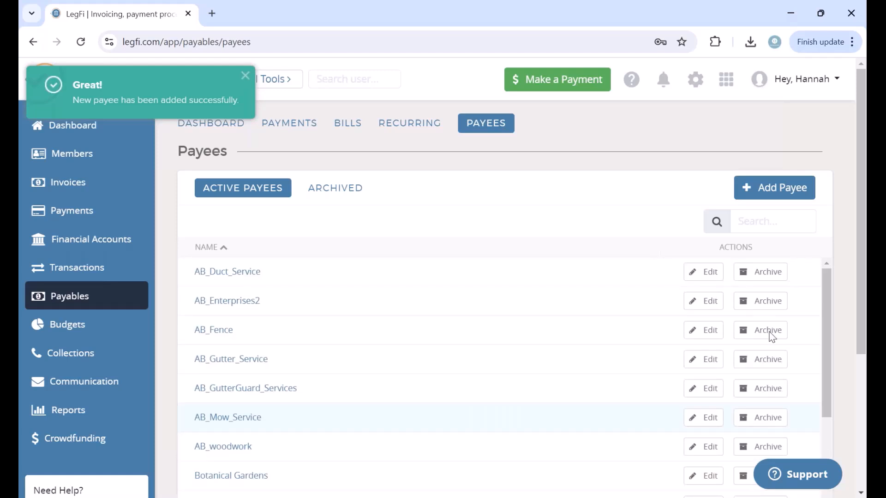
scroll(527, 210, "down", 1)
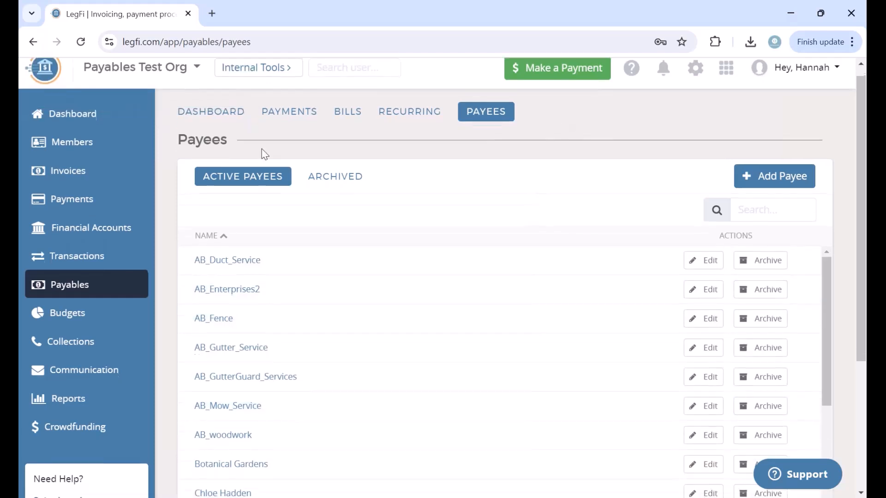
Step: From the Payables Dashboard, start a new bill with Botanical Gardens as payee
left_click(204, 119)
left_click(809, 148)
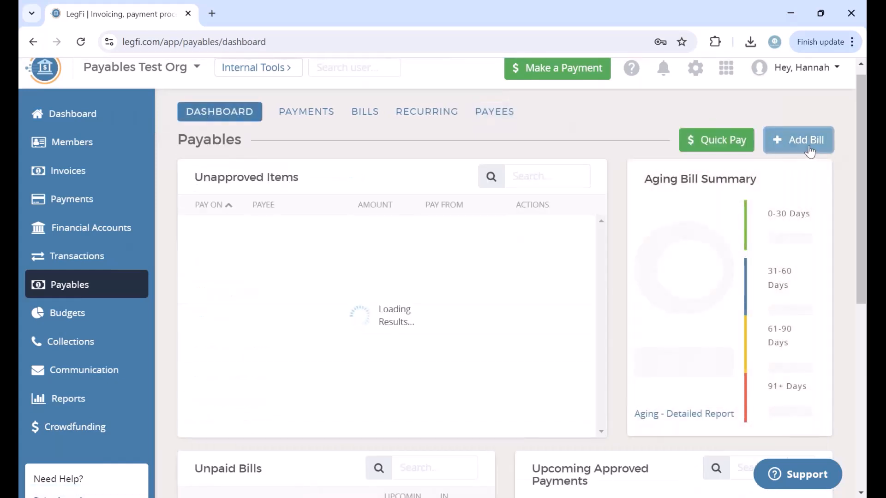
left_click(309, 250)
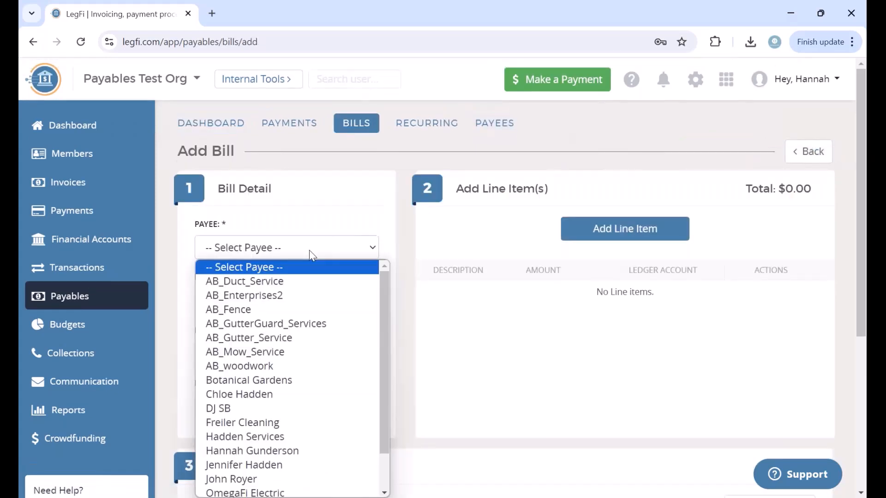
scroll(313, 400, "down", 1)
scroll(313, 401, "down", 1)
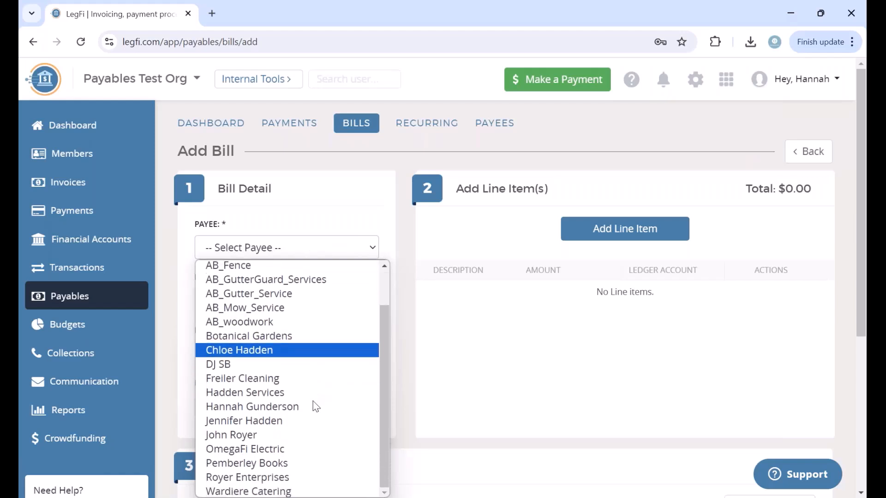
scroll(313, 400, "up", 1)
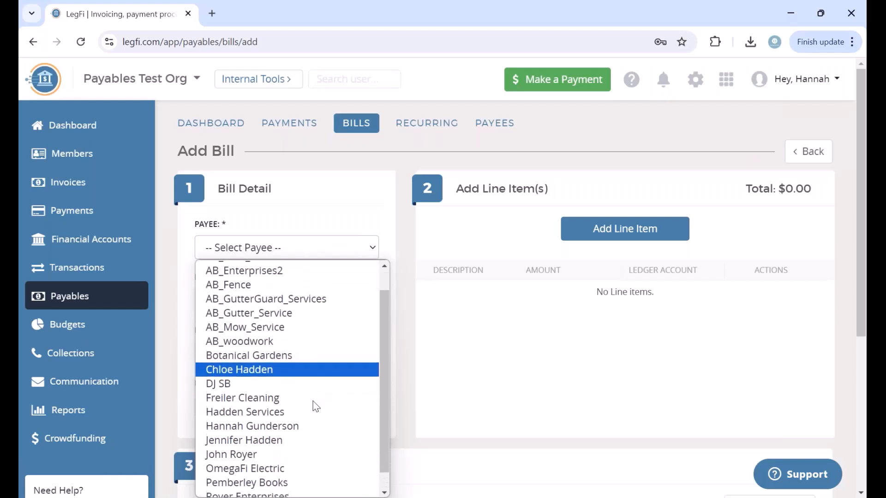
left_click(282, 358)
Step: Bring up the file upload window for the bill's attachments
left_click(620, 240)
scroll(486, 252, "down", 3)
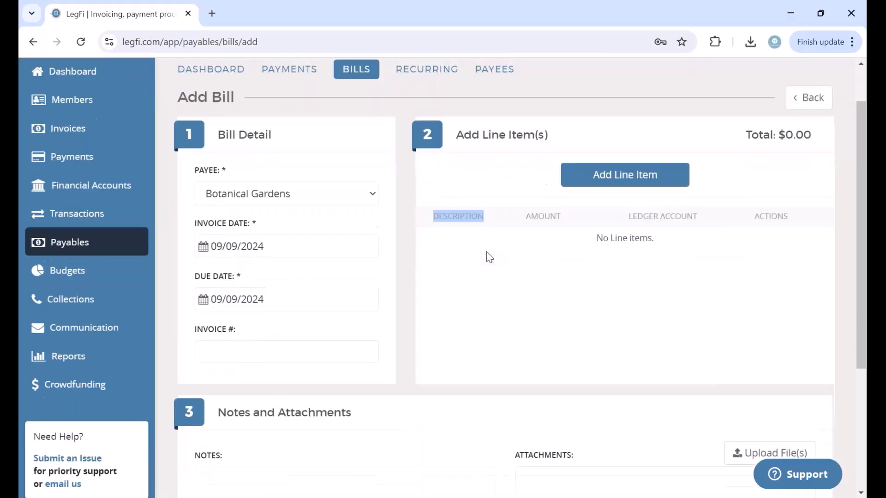
left_click(753, 397)
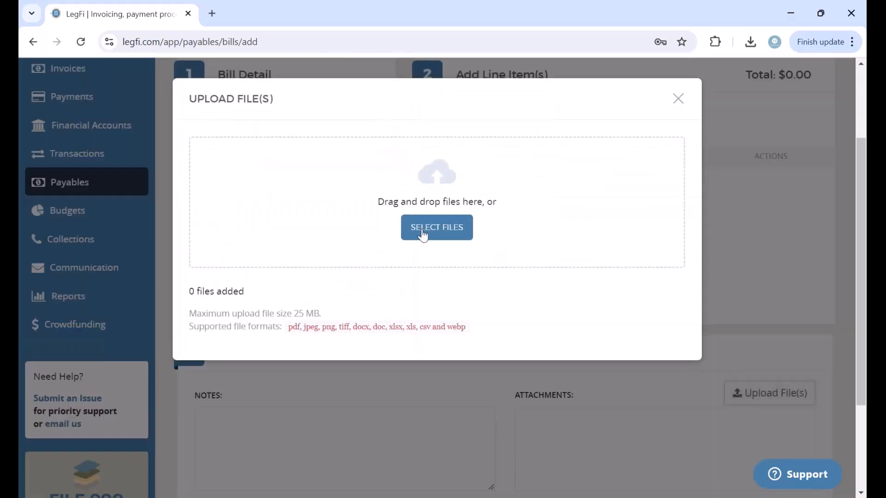
Step: Upload Venue Invoice.pdf from Downloads as the bill's attachment
left_click(422, 233)
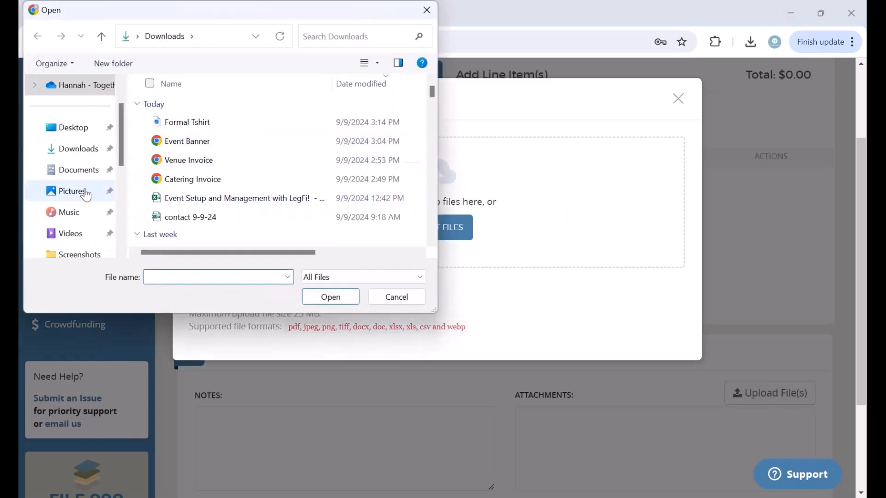
left_click(197, 162)
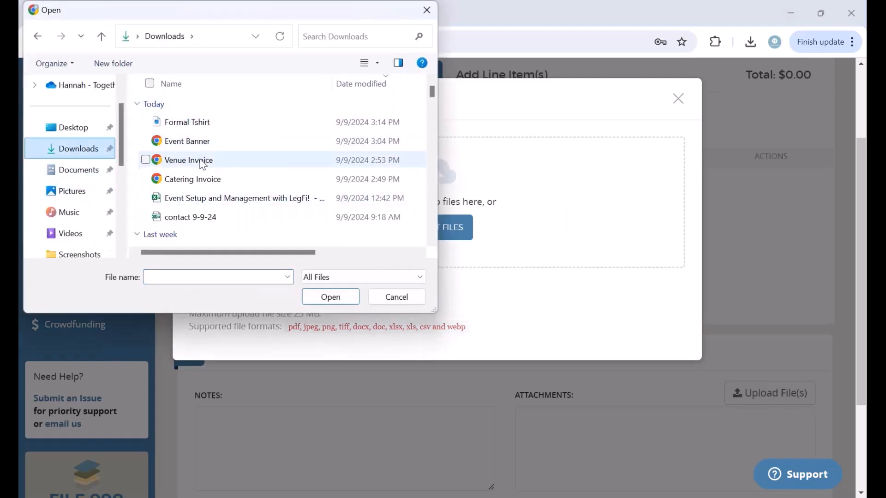
left_click(330, 296)
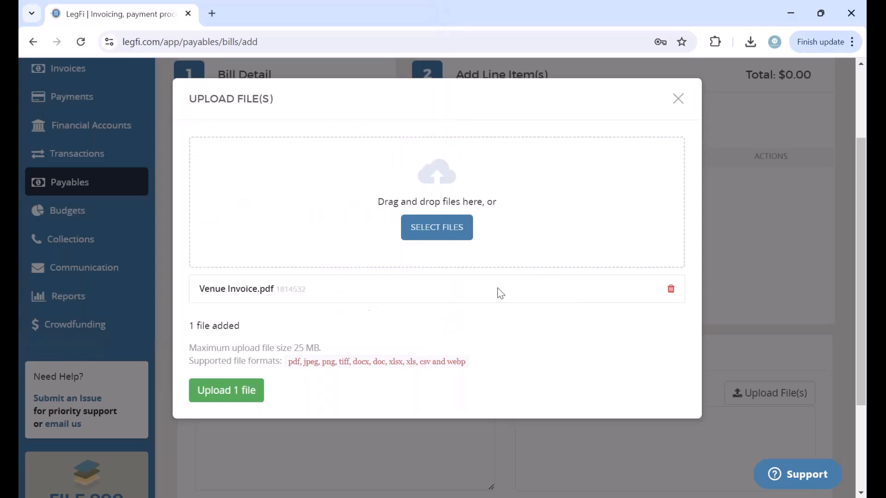
left_click(232, 397)
scroll(621, 342, "down", 3)
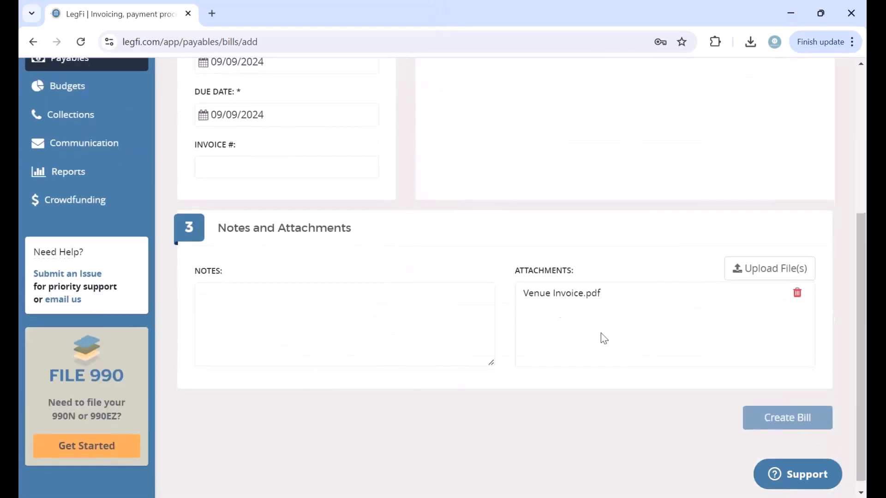
scroll(603, 338, "up", 5)
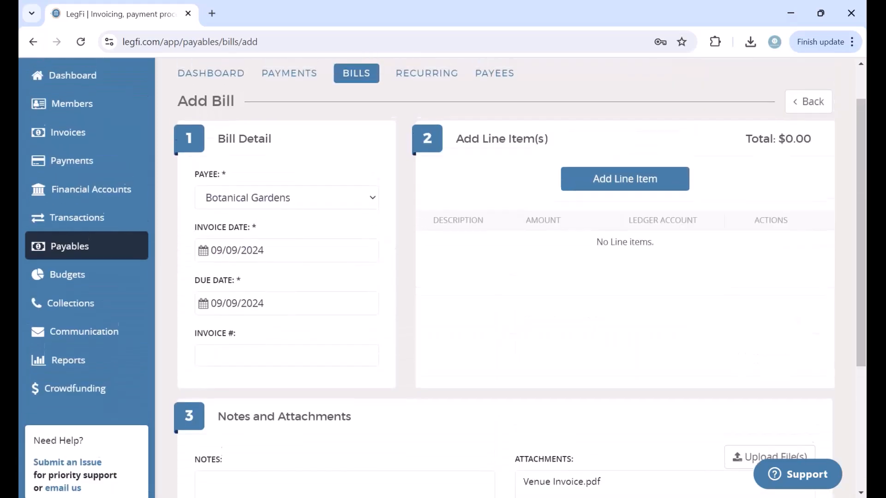
Step: Set the bill's due date to 10/01/2024 and its invoice number to 123
left_click(274, 254)
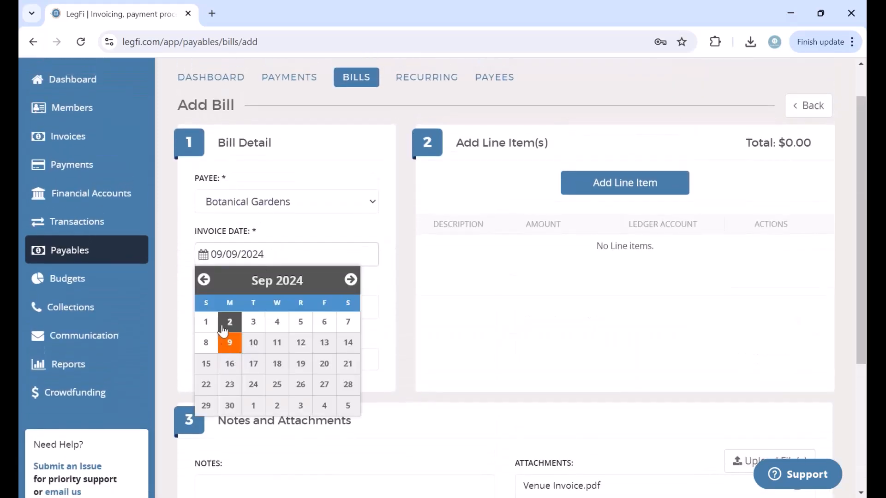
left_click(399, 274)
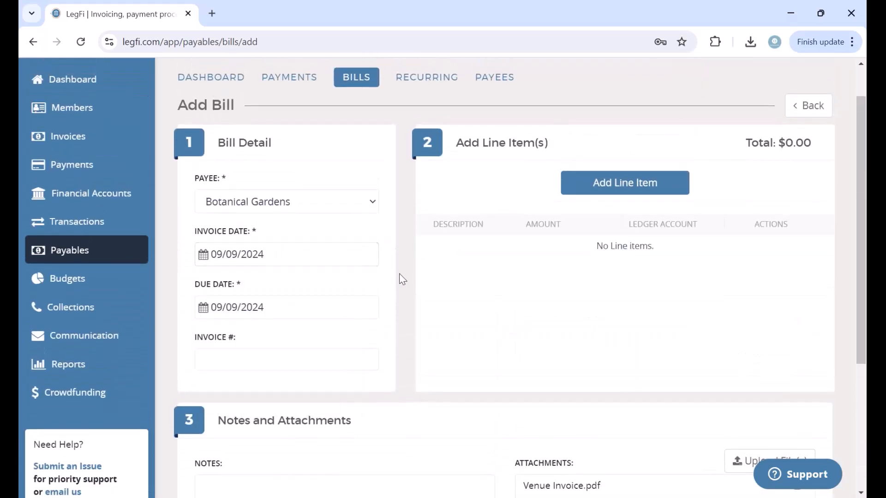
left_click(197, 310)
left_click(350, 333)
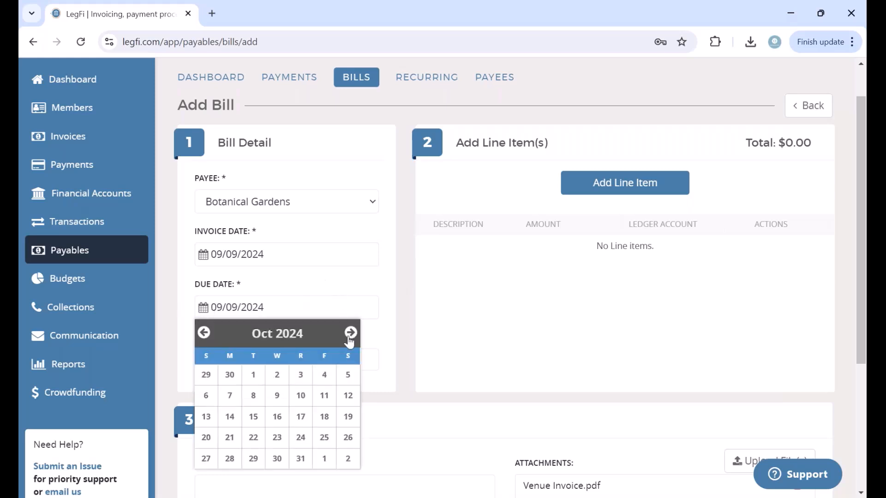
left_click(253, 375)
left_click(281, 366)
type("123")
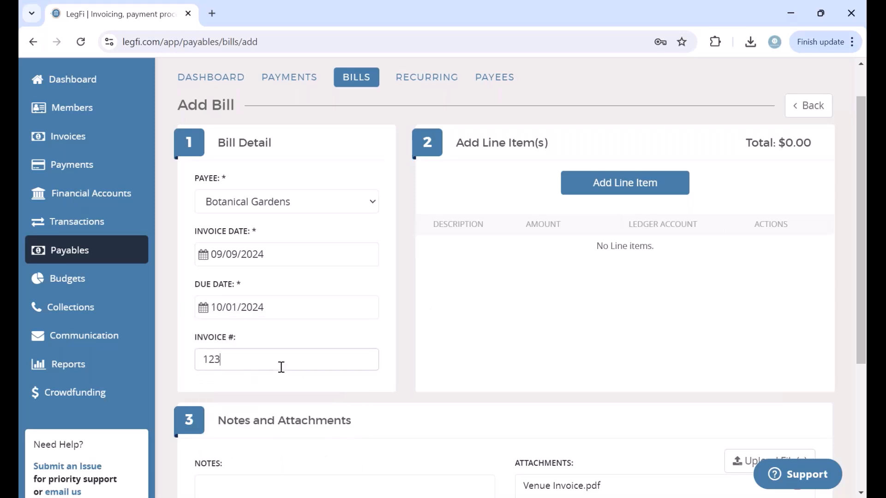
left_click(657, 184)
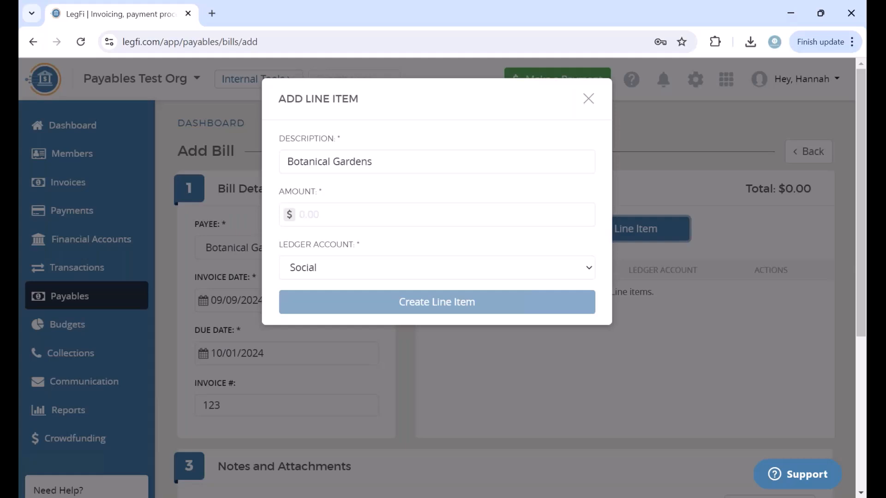
Step: Add a Photo line item of $1,099 to the bill
left_click(366, 225)
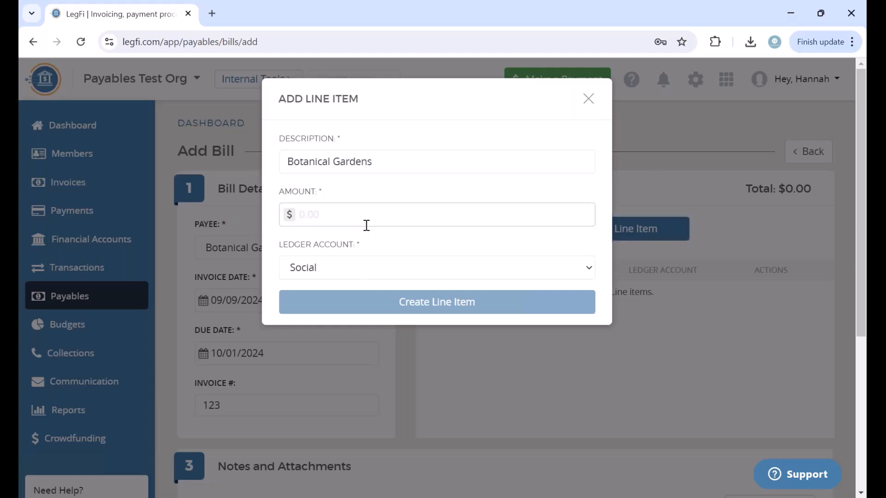
type("1099")
key("shift+Tab")
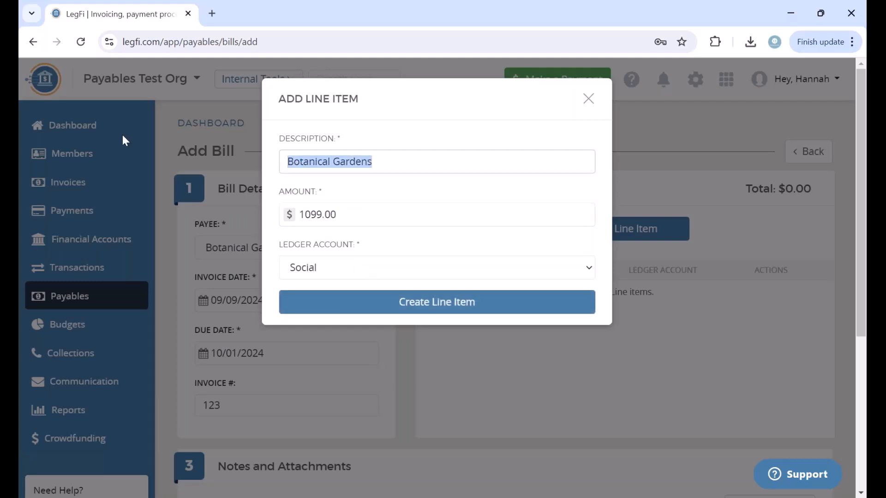
type("Photo")
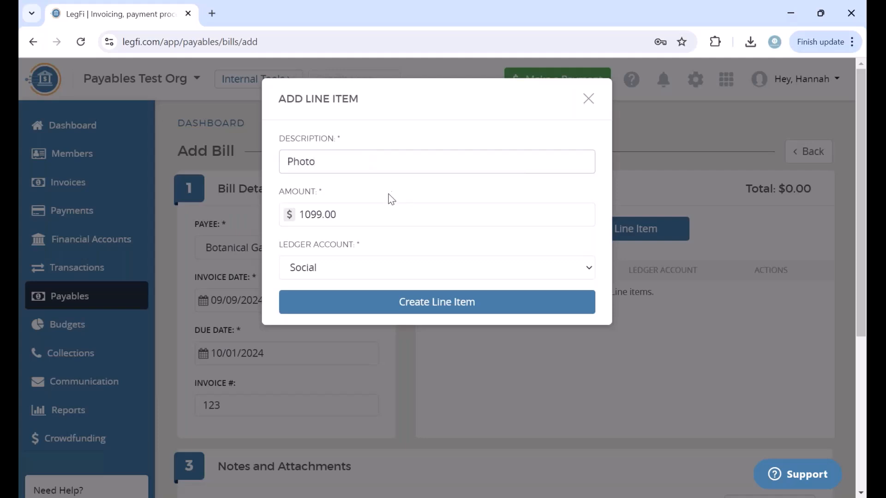
left_click(420, 307)
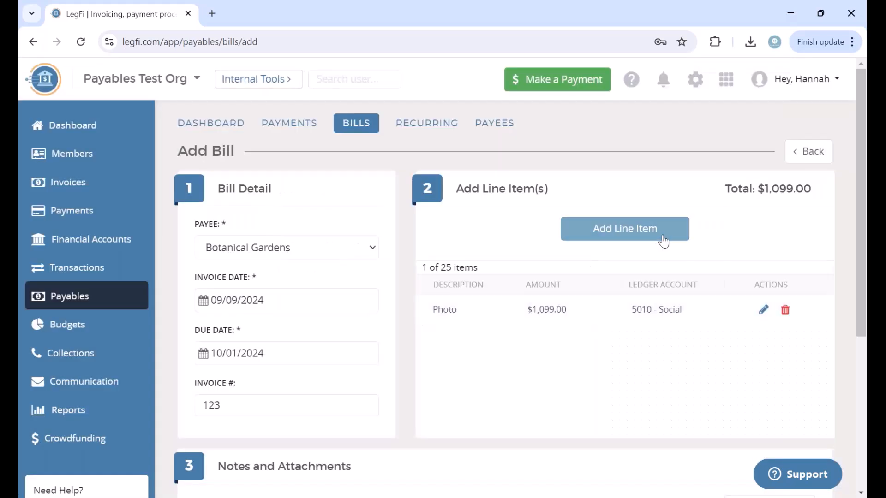
Step: Add a Video line item of $1,099 to the bill
left_click(664, 238)
left_click_drag(395, 162, 237, 162)
type("Video")
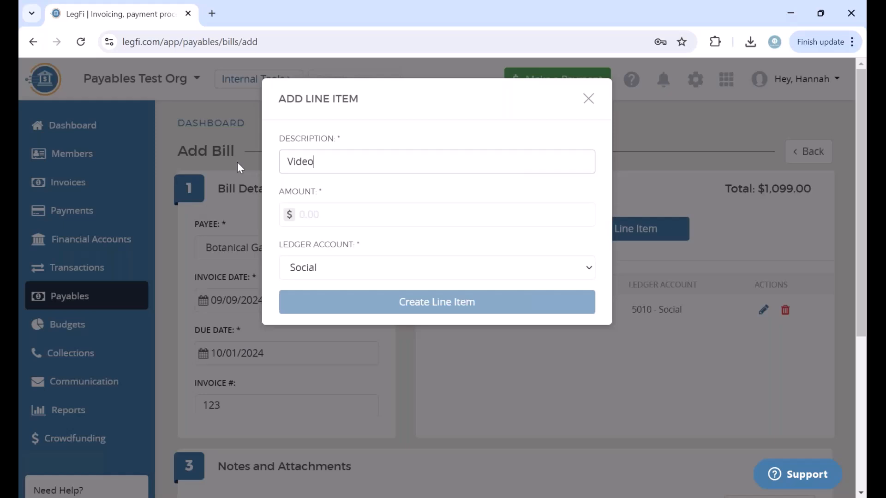
left_click(358, 222)
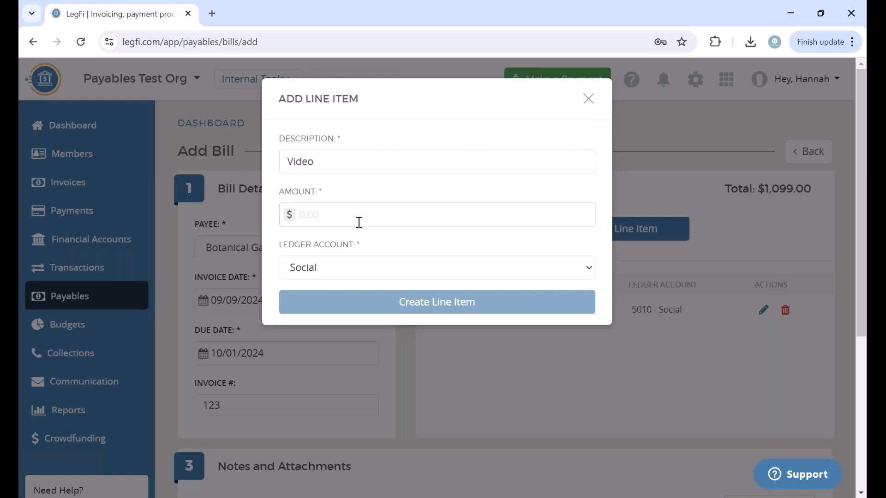
type("1099")
left_click(389, 234)
left_click(392, 300)
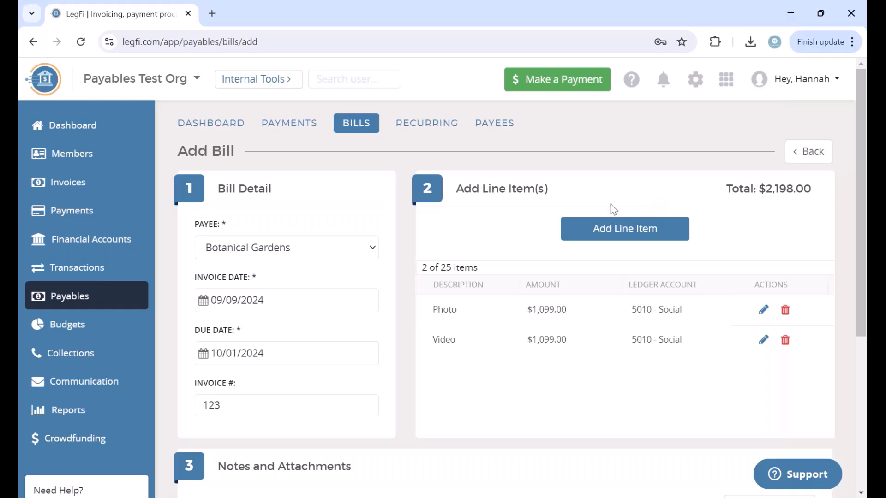
Step: Add a Venue line item of $3,119 to the bill
left_click(593, 229)
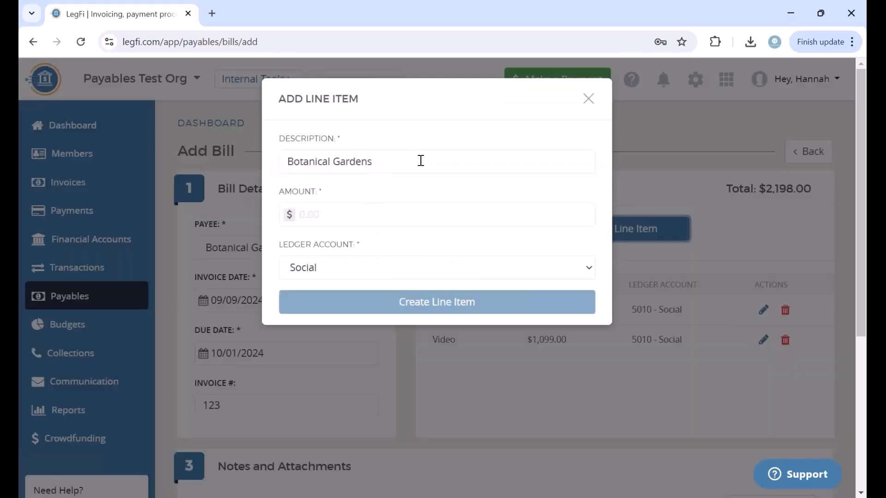
left_click_drag(393, 166, 157, 127)
type("Venue")
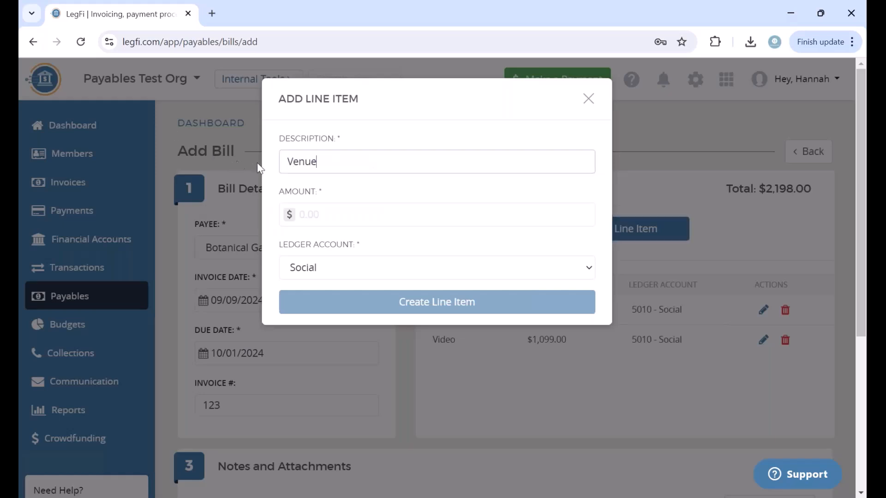
left_click(345, 220)
type("3")
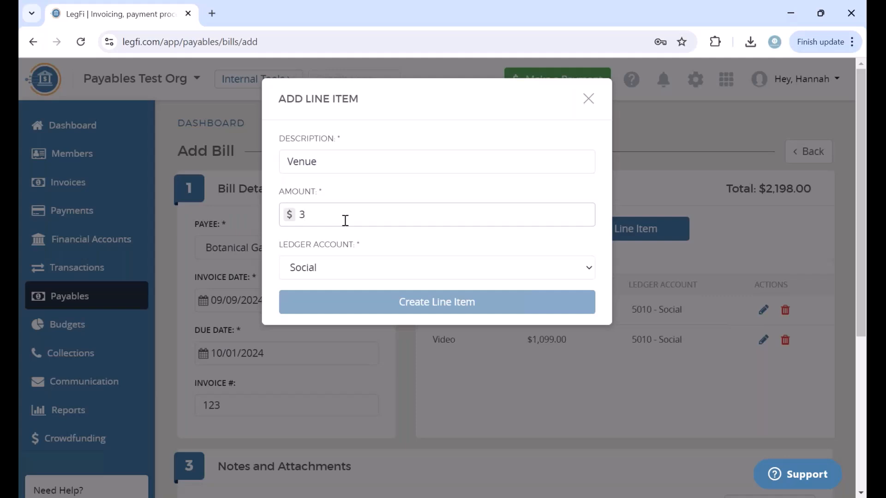
type("119")
left_click(416, 248)
left_click(429, 303)
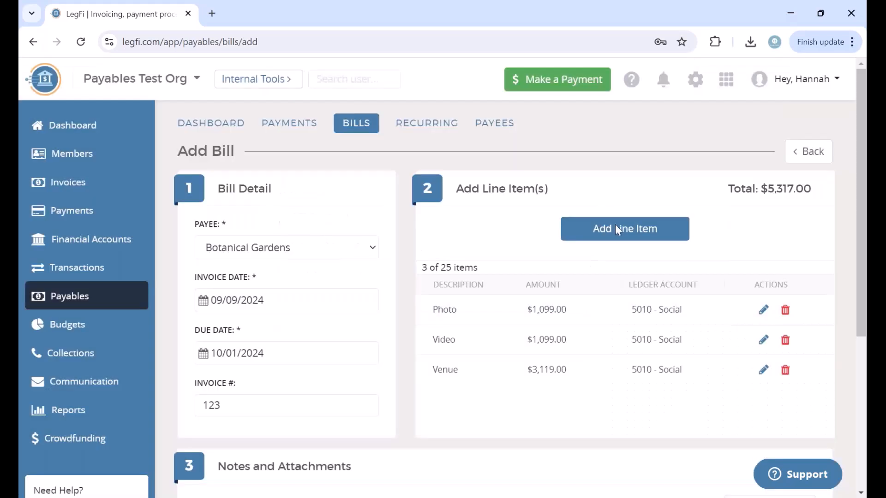
left_click(672, 229)
Step: Add a Decorations line item of $900 under the Social ledger account
triple_click(434, 155)
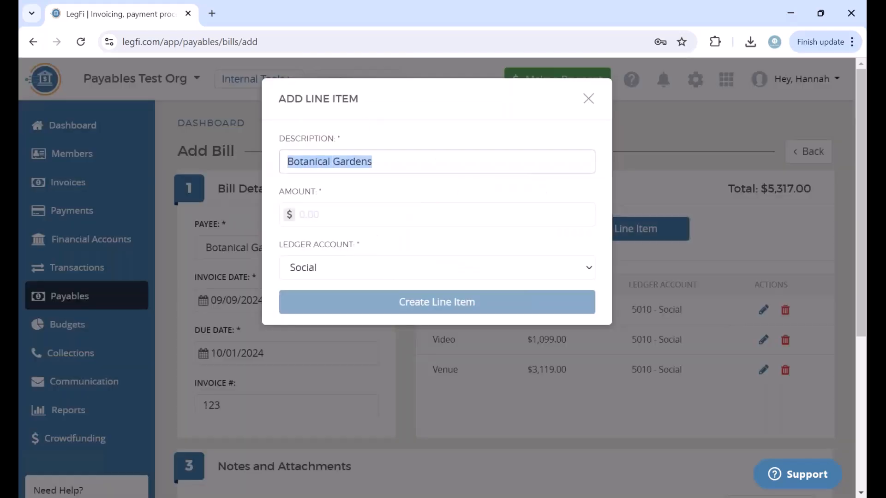
type("Doc")
key("BackSpace")
key("BackSpace")
type("e")
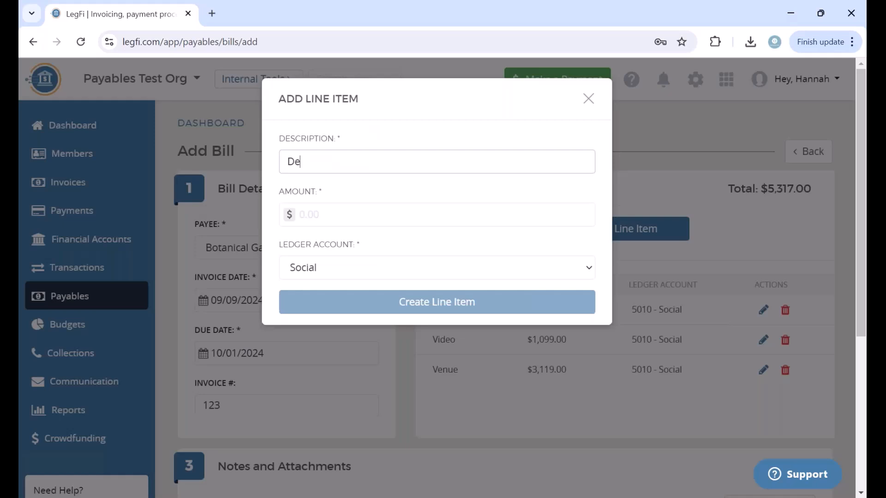
type("corations")
left_click(338, 210)
type("900")
left_click(359, 241)
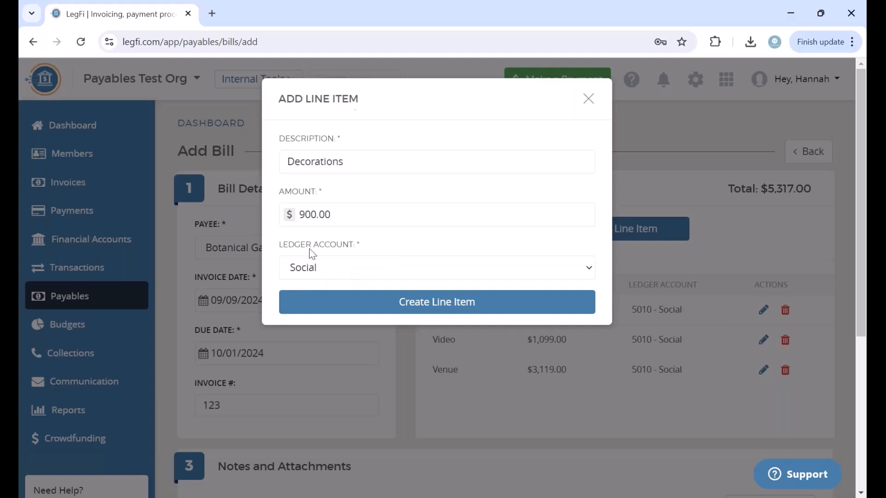
left_click(372, 269)
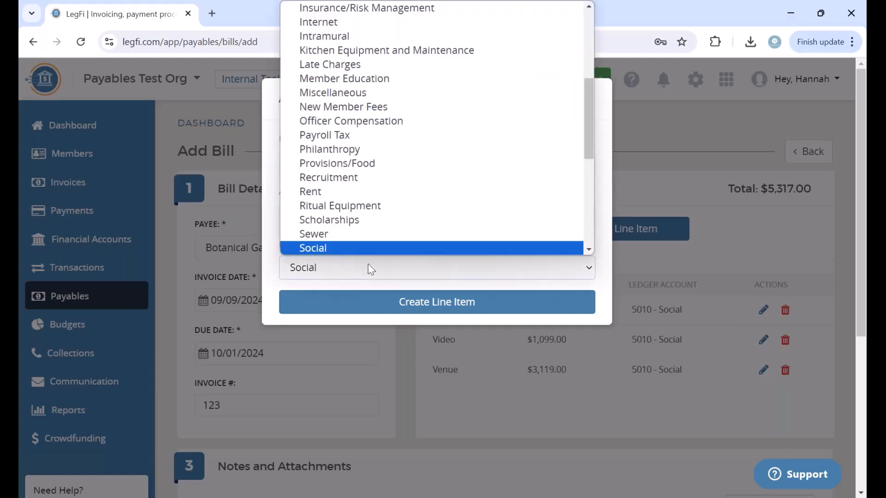
left_click(325, 248)
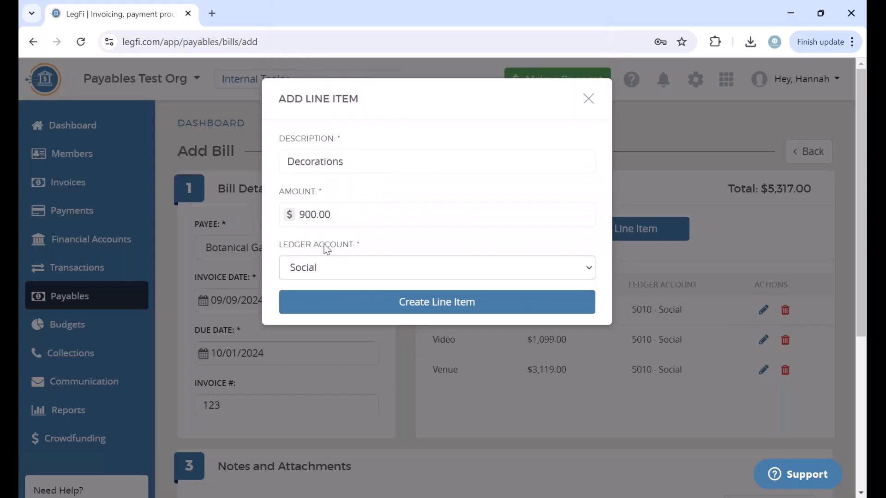
left_click(364, 307)
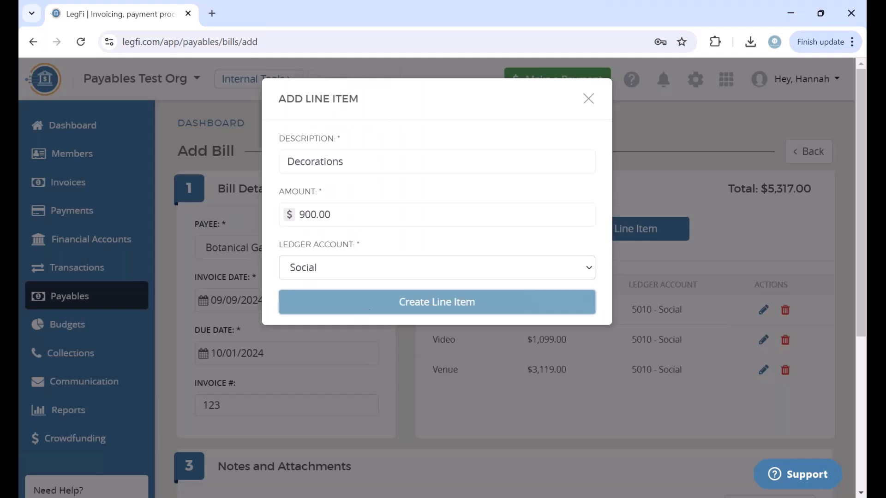
scroll(442, 402, "down", 1)
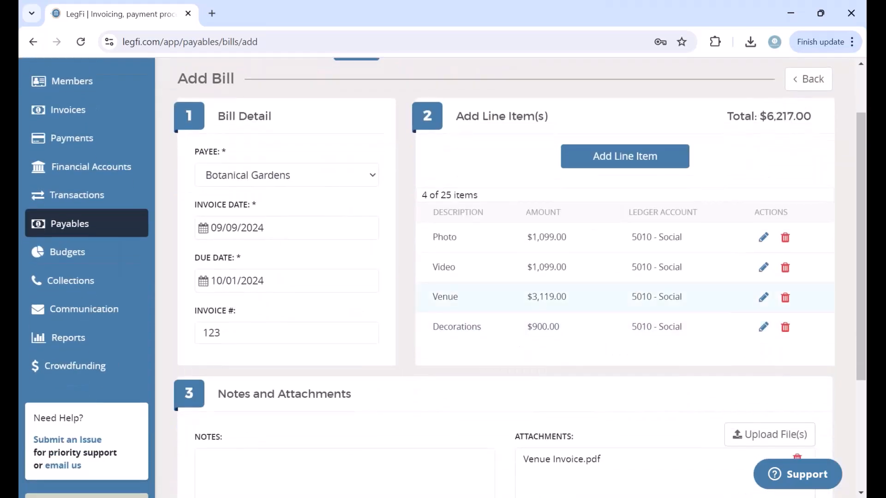
scroll(673, 288, "down", 1)
scroll(674, 289, "down", 1)
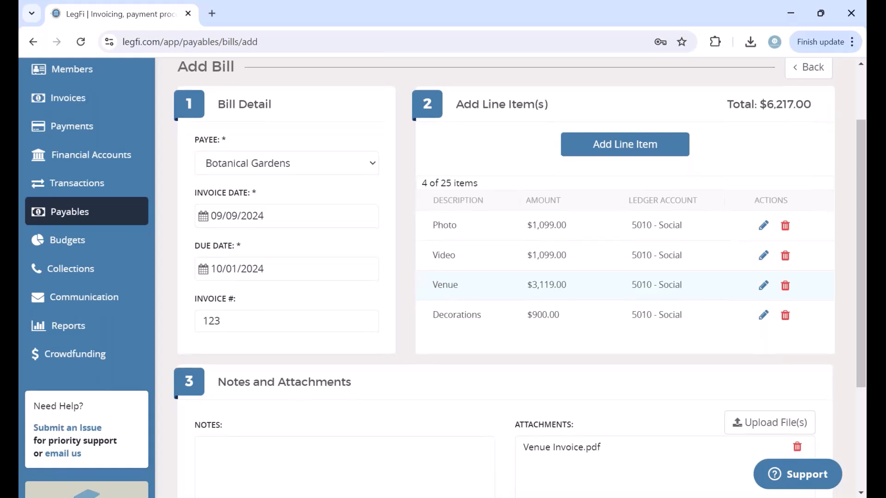
scroll(633, 184, "up", 1)
Step: Add a Tax line item of $621.70 under the Social ledger account
left_click(632, 173)
left_click_drag(414, 159, 252, 164)
type("Tax")
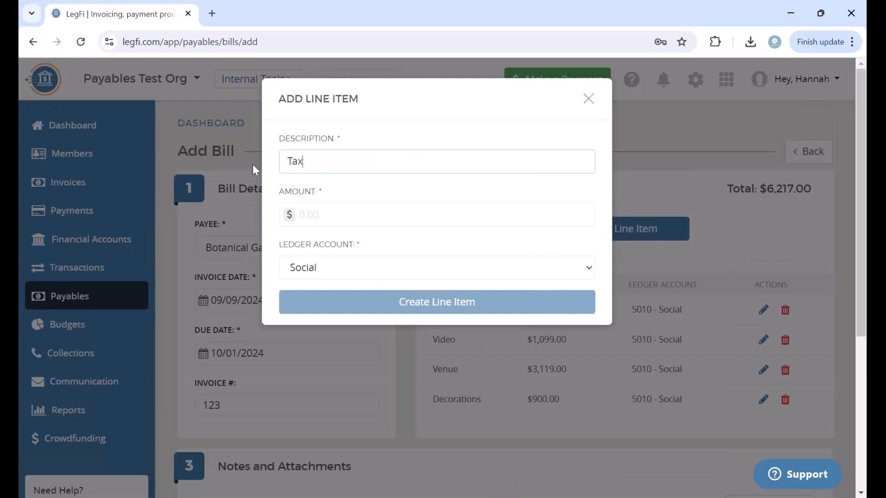
left_click(378, 206)
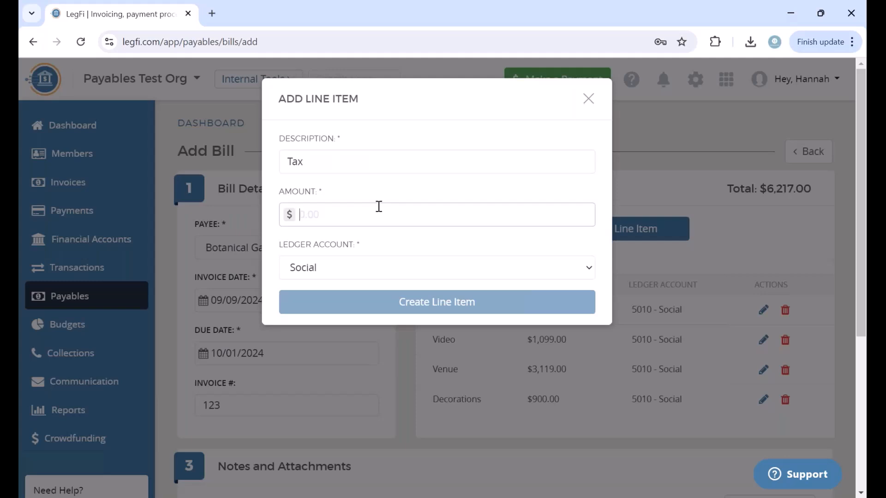
type("621.70")
left_click(325, 269)
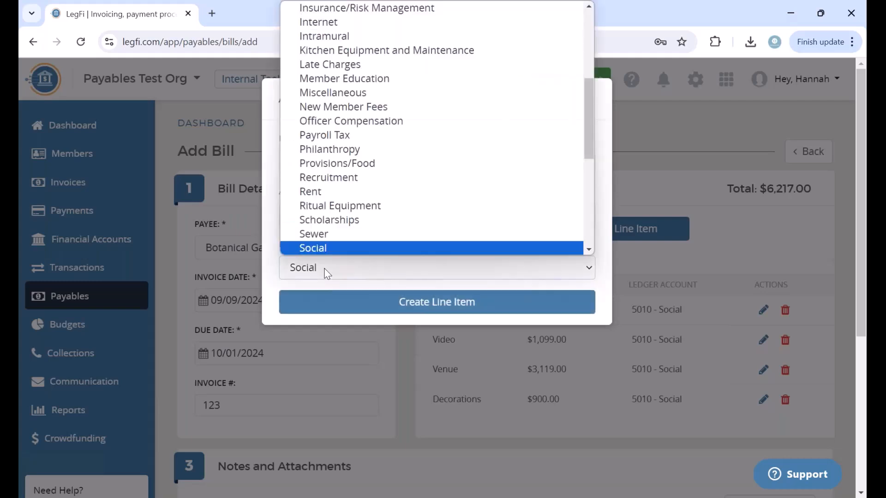
left_click(327, 273)
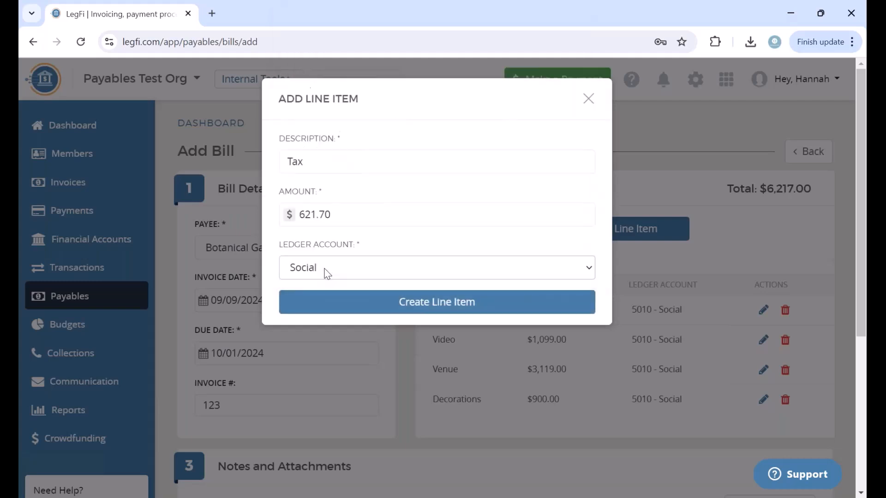
left_click(432, 302)
scroll(415, 408, "down", 5)
scroll(417, 412, "up", 3)
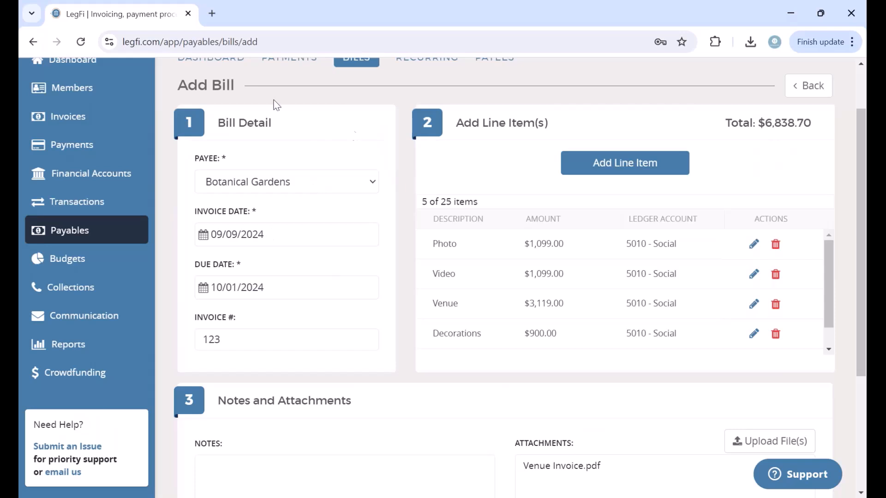
scroll(461, 314, "down", 1)
scroll(492, 417, "down", 4)
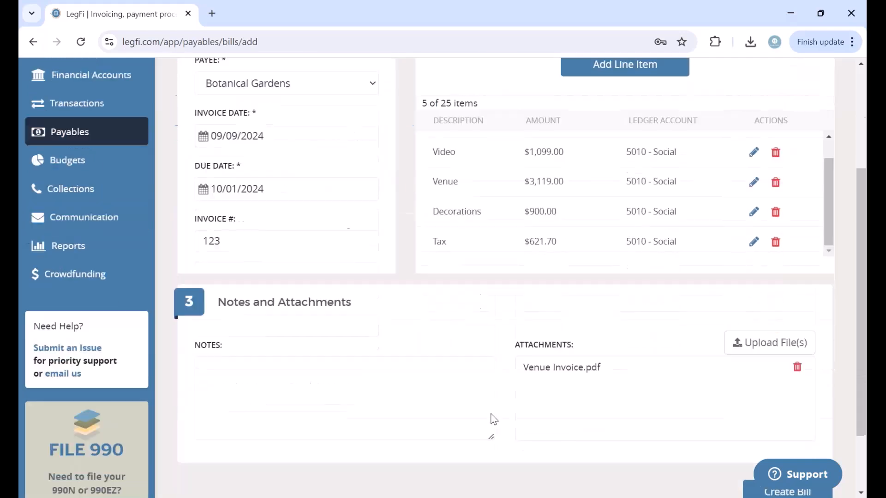
Step: Save bill 123 for Botanical Gardens as unpaid at $6,838.70, then begin a blank new bill
left_click(805, 411)
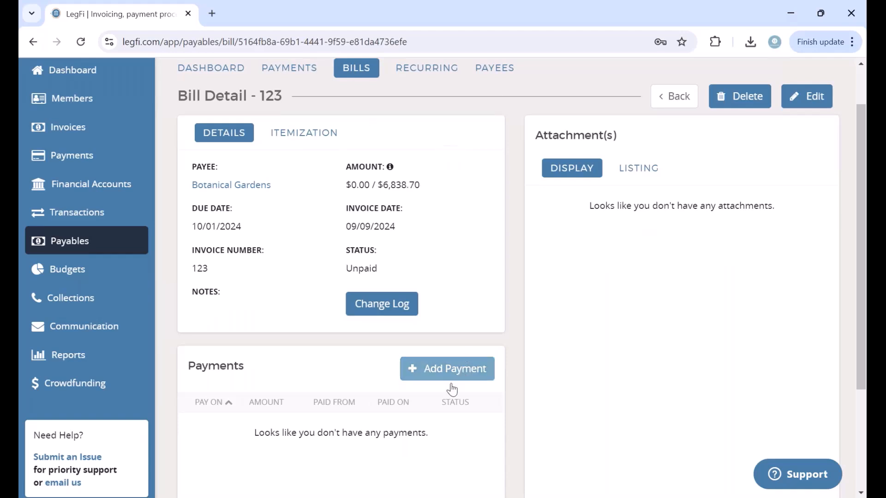
scroll(446, 394, "down", 1)
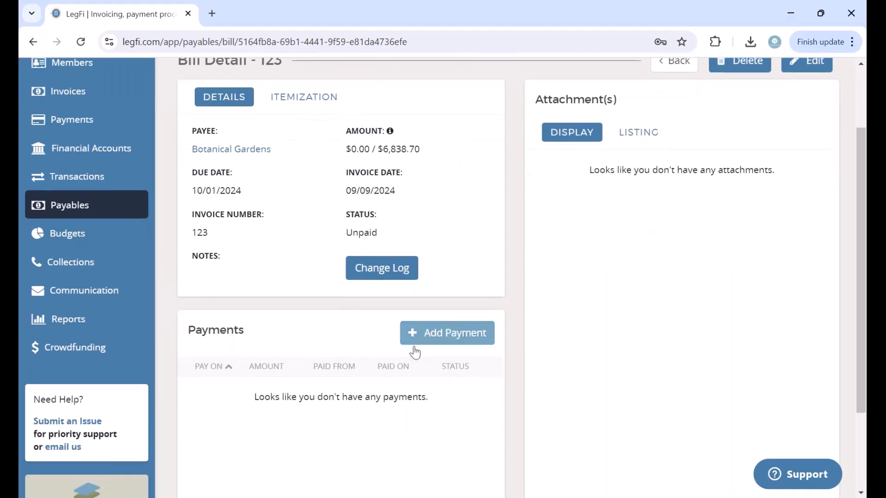
left_click(449, 332)
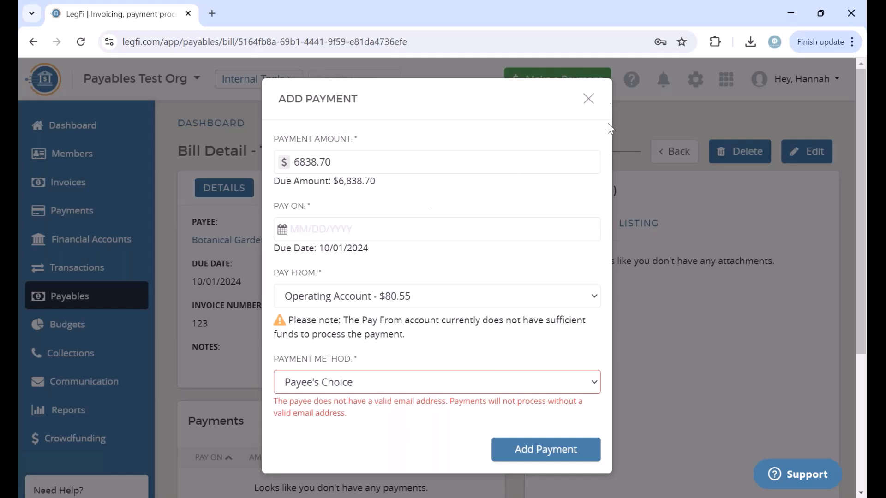
left_click(588, 99)
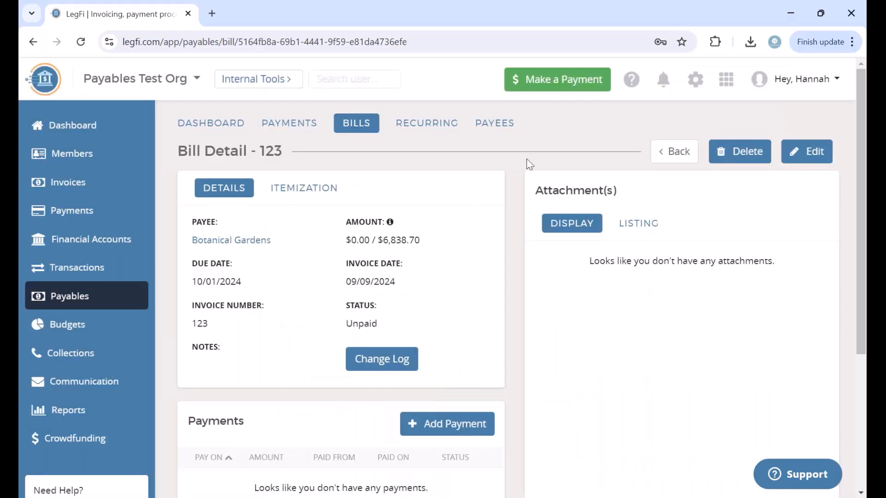
left_click(661, 151)
left_click(819, 151)
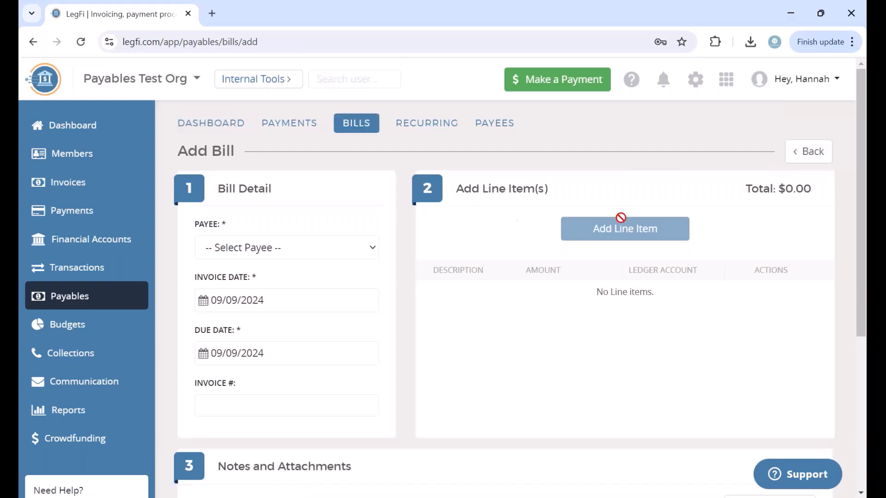
Step: Set the new bill's payee to Wardiere Catering, due date 10/01/2024, and invoice number 2345
left_click(279, 249)
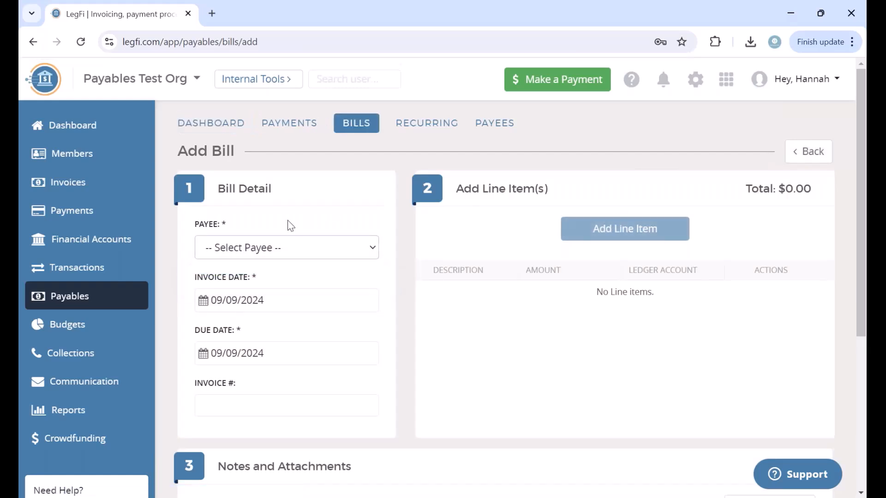
left_click(292, 252)
scroll(301, 404, "down", 1)
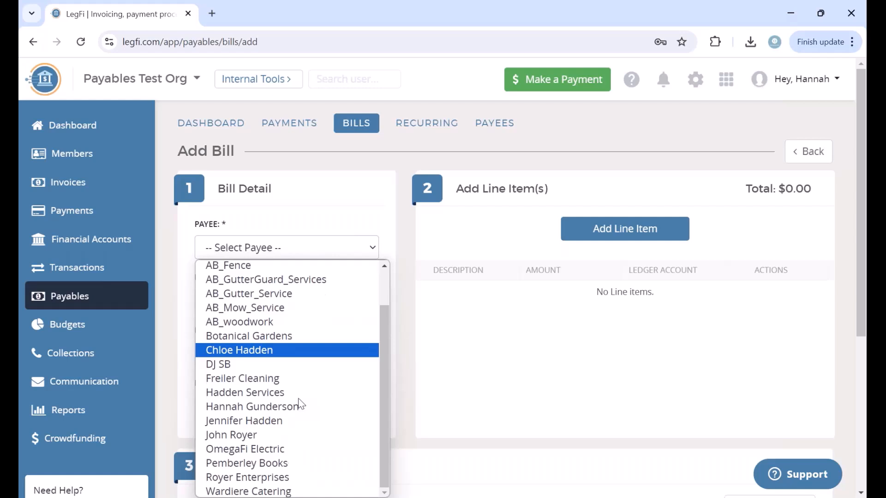
left_click(263, 492)
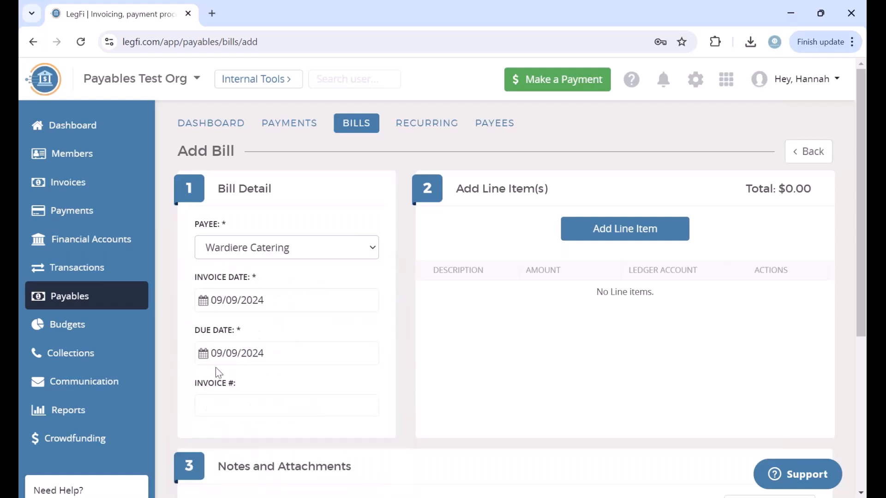
left_click(203, 353)
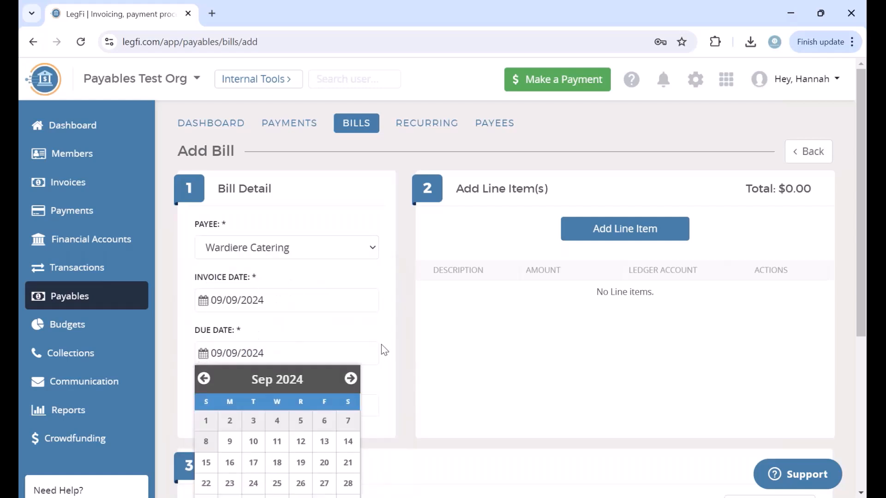
left_click(349, 379)
left_click(253, 420)
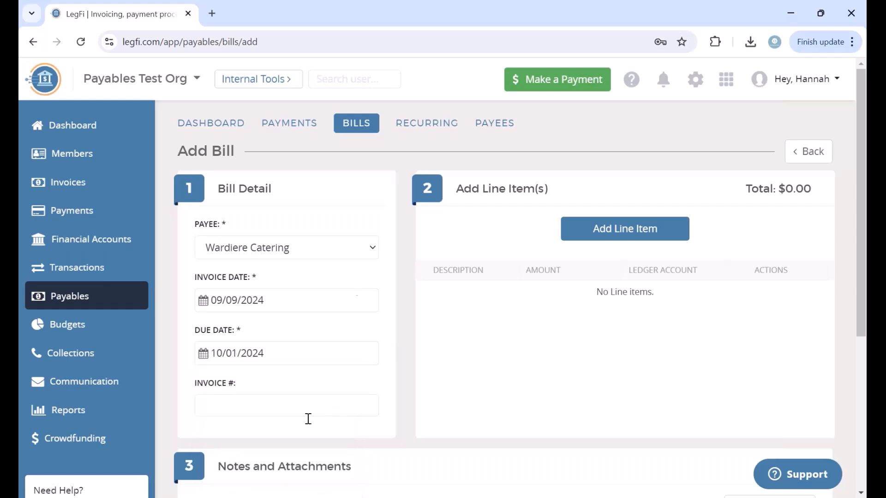
left_click(279, 409)
type("2345")
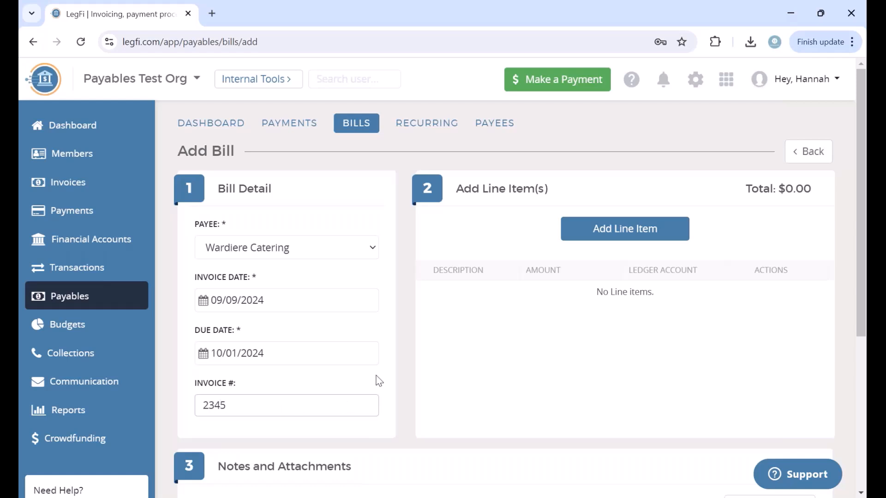
Step: Add a Family Buffet line item for $600 under the Social ledger
scroll(378, 381, "down", 3)
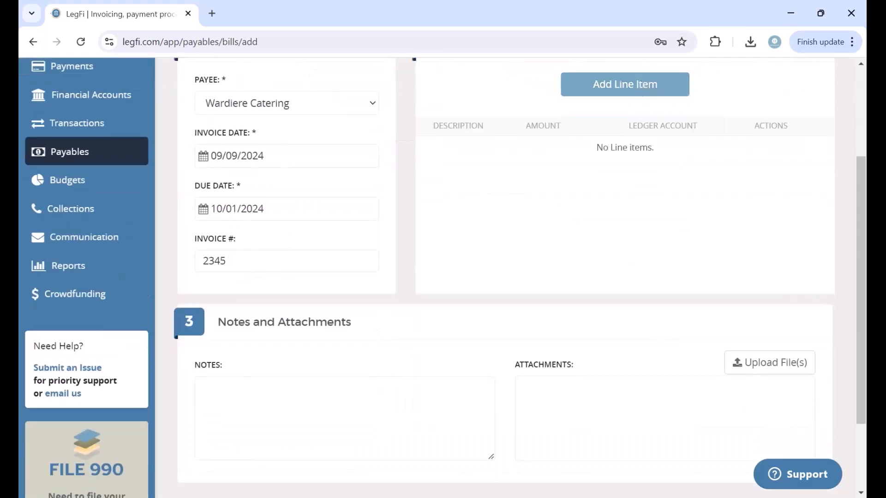
left_click(624, 84)
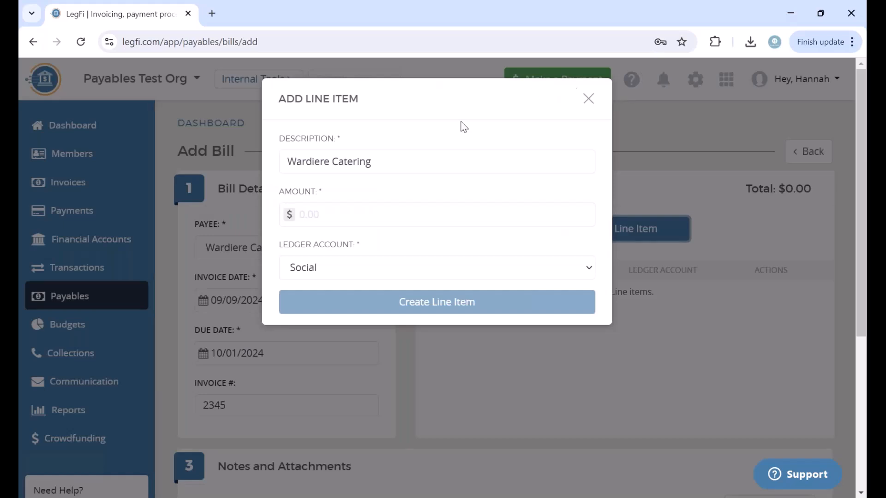
left_click_drag(419, 157, 93, 125)
type("Family")
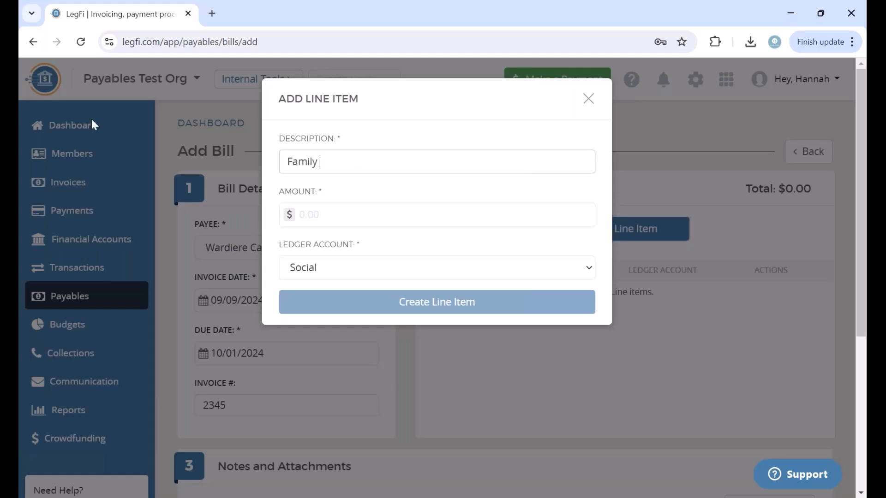
type(" Buffet")
left_click(324, 216)
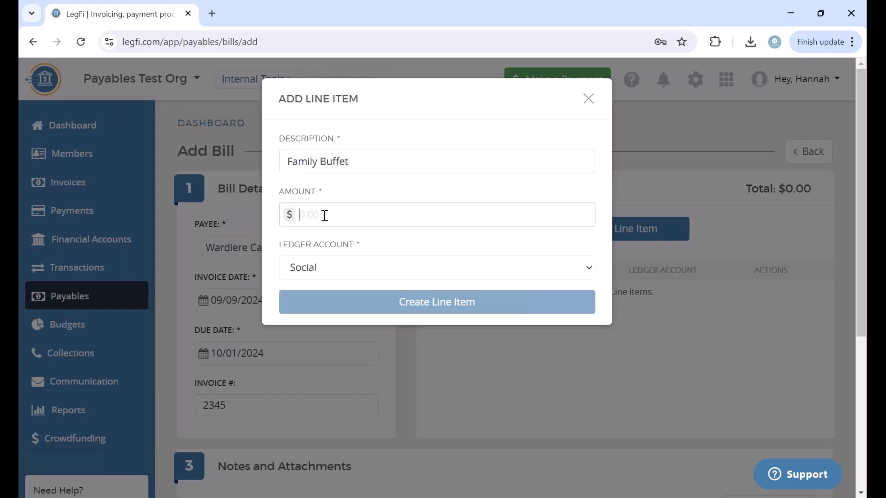
type("600")
left_click(331, 242)
left_click(384, 267)
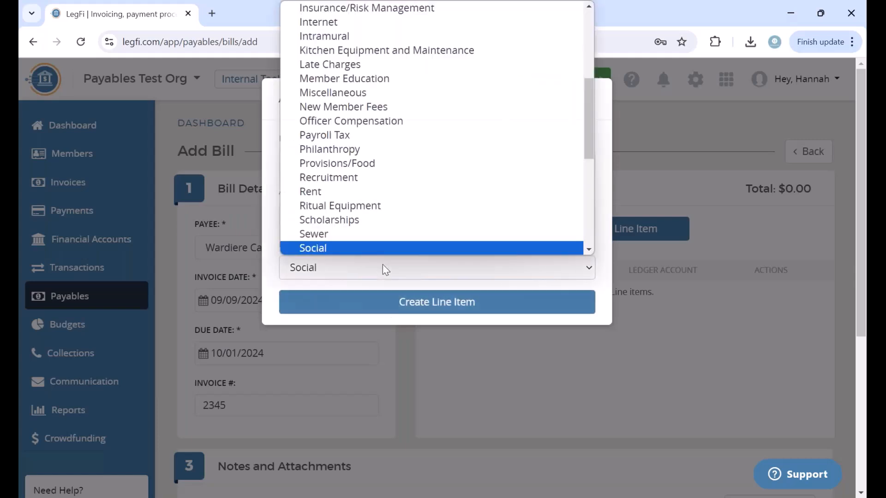
left_click(383, 267)
left_click(372, 309)
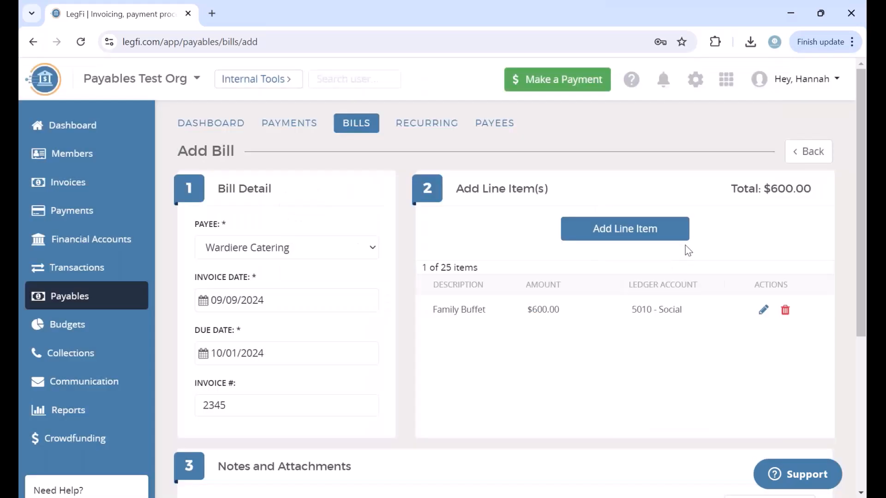
Step: Add Beverage Station for $200 and enter Dessert Table for $250
left_click(678, 234)
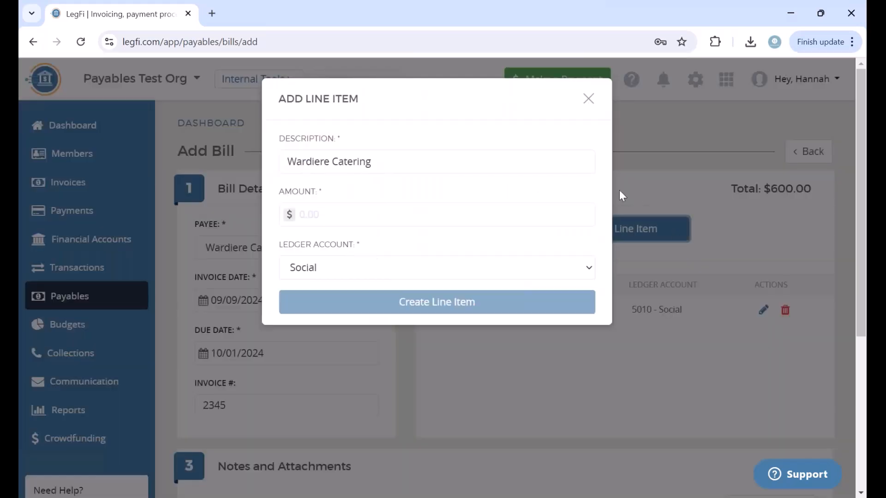
left_click_drag(409, 166, 236, 162)
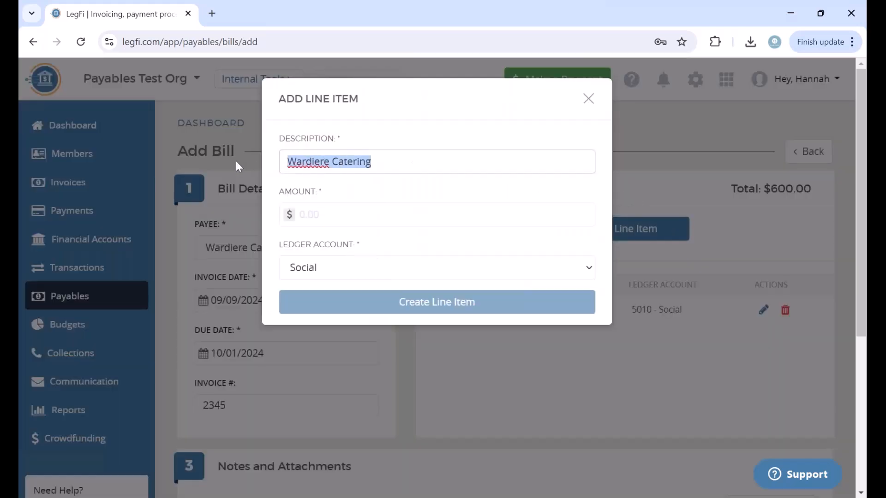
type("Beverage Station")
left_click(331, 220)
type("200")
left_click(439, 290)
left_click(655, 243)
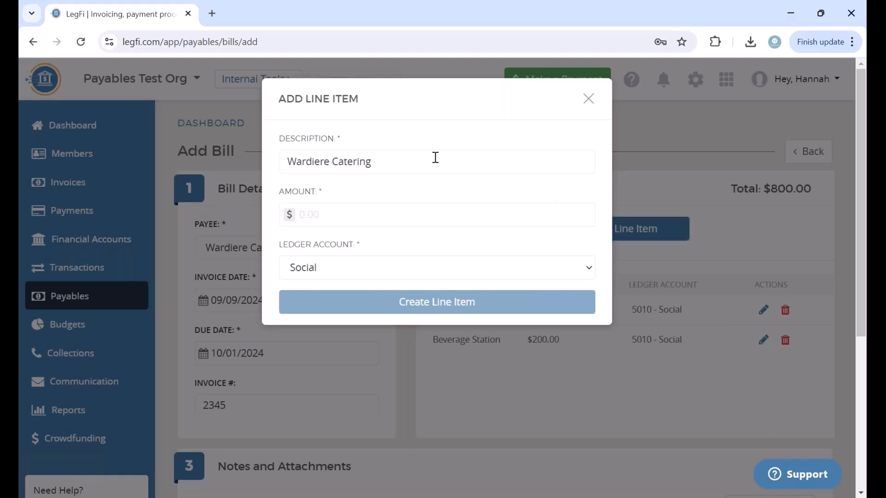
left_click_drag(435, 157, 170, 156)
type("Desser")
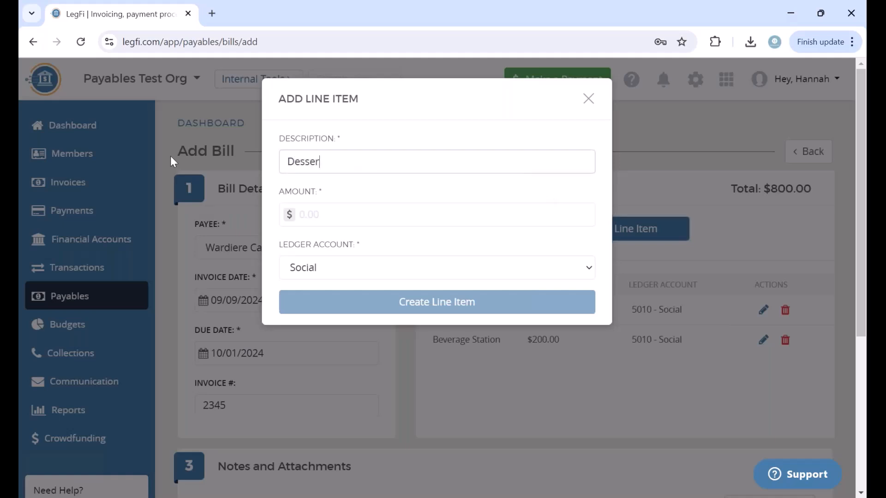
type("t Table")
left_click(331, 218)
type("250")
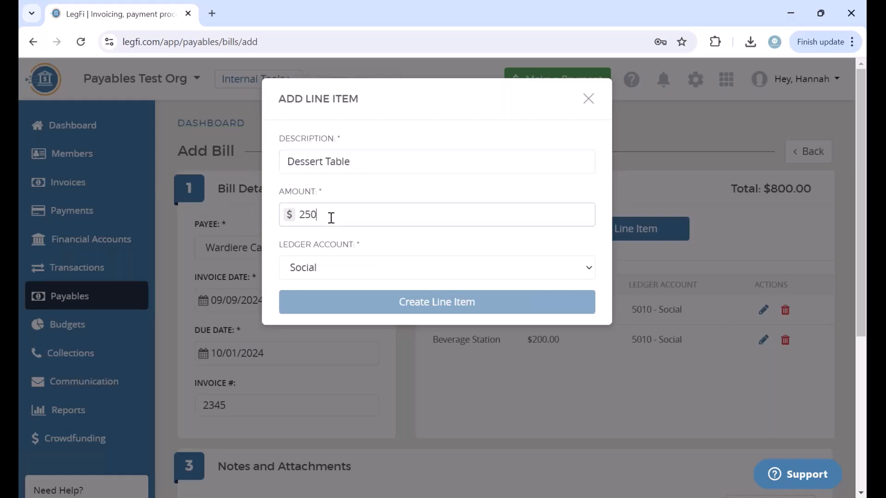
left_click(337, 242)
Step: Create the Dessert Table item and add Staffing Services for $300
left_click(402, 298)
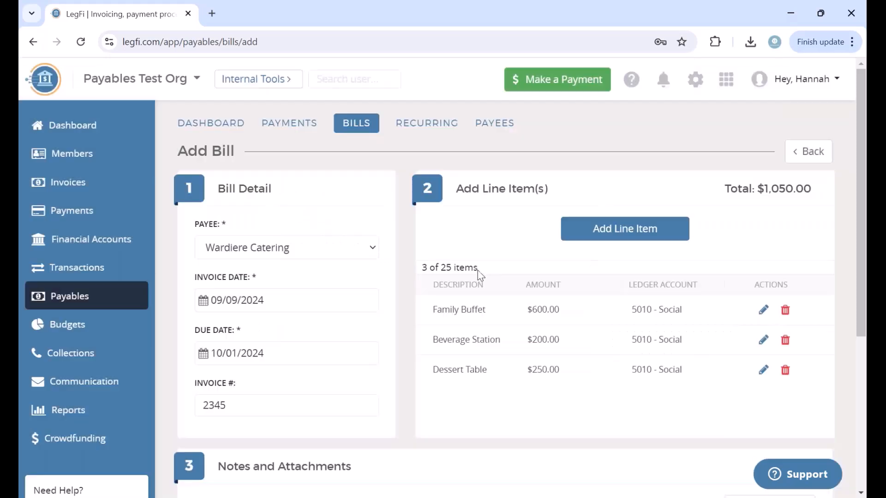
left_click(669, 228)
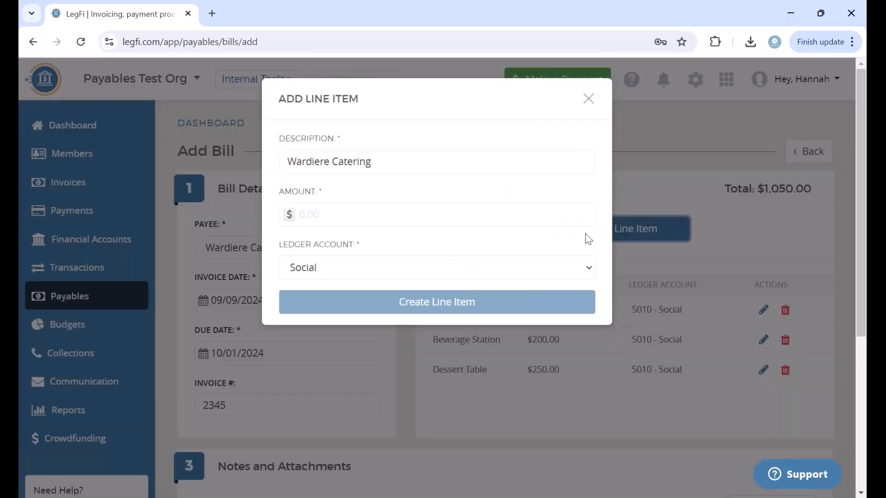
left_click_drag(393, 160, 176, 165)
type("St")
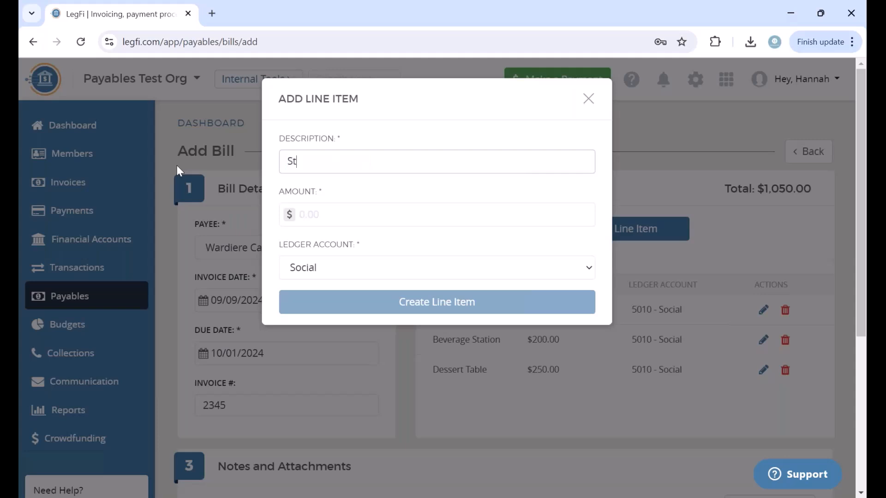
type("affing Services")
left_click(357, 207)
type("300.00")
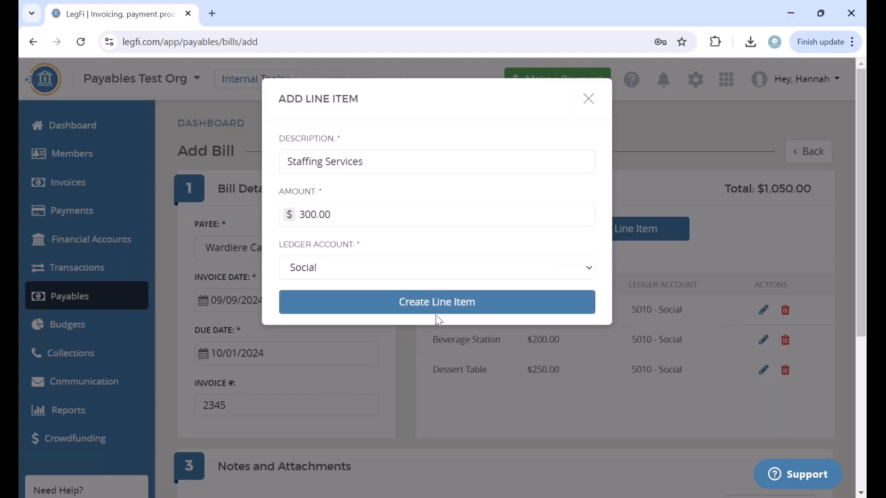
left_click(435, 312)
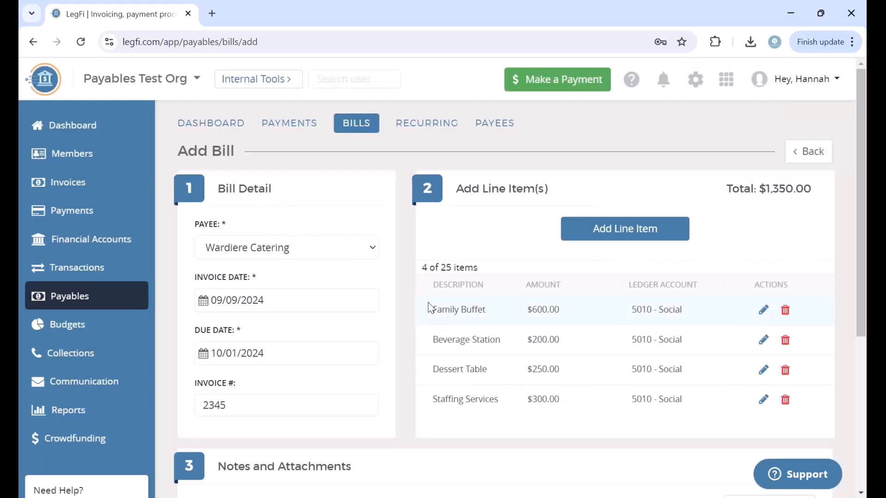
Step: Add a Tax line item for $94.50, bringing the bill to $1,444.50
left_click(627, 230)
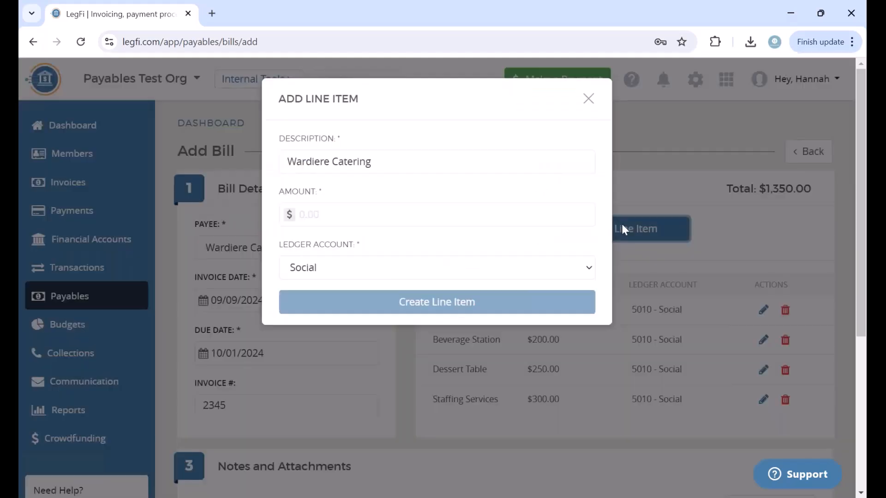
left_click_drag(393, 162, 122, 180)
type("Tax")
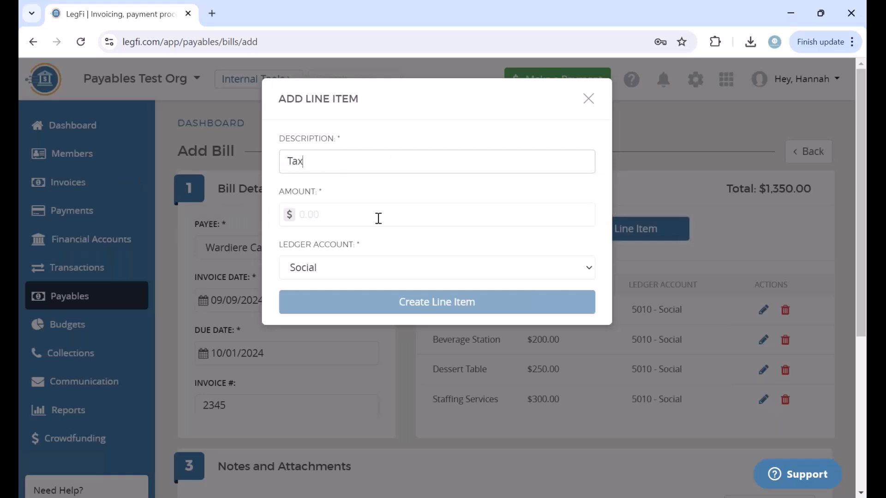
left_click(378, 218)
type("94.50")
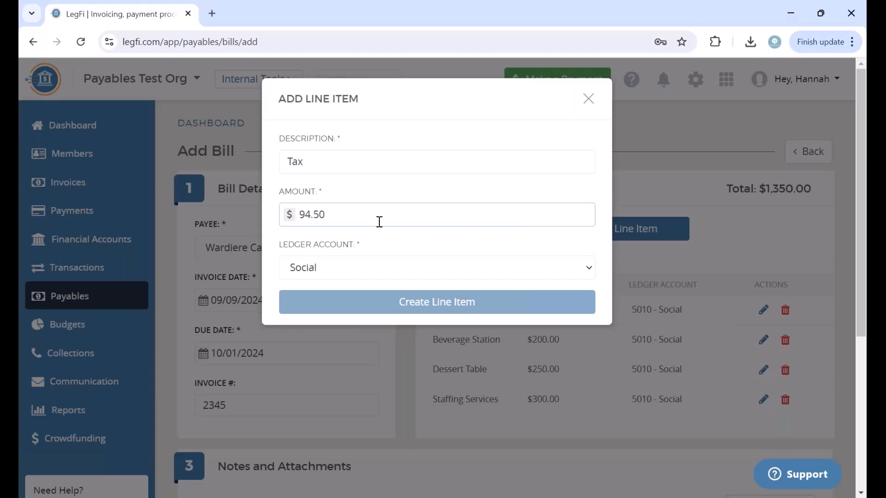
left_click(420, 310)
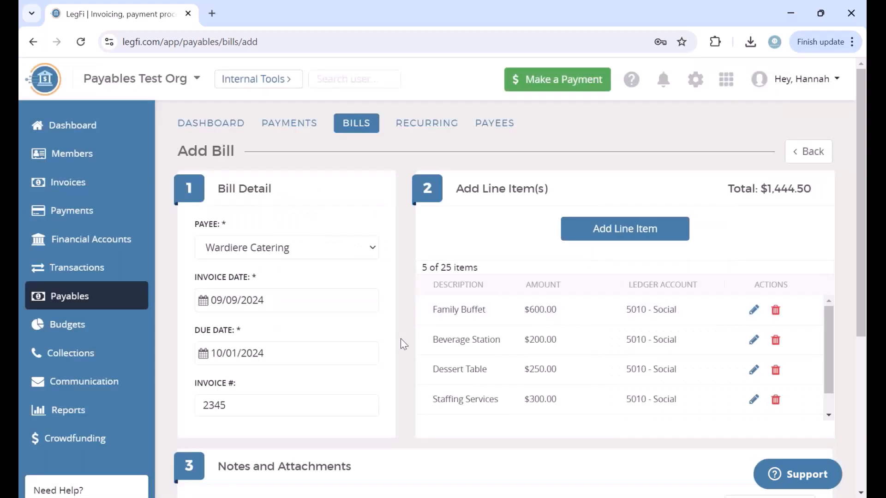
Step: Choose Catering Invoice from the Downloads folder as the bill's attachment
scroll(402, 341, "down", 2)
scroll(401, 341, "up", 1)
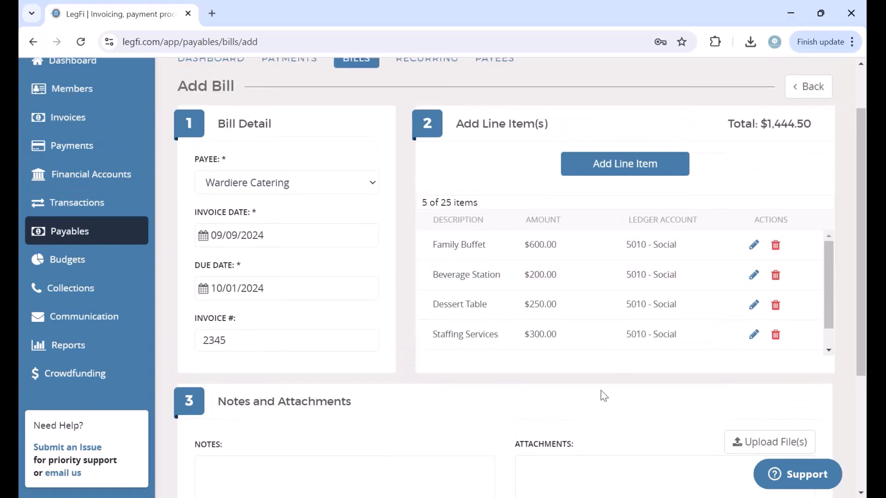
scroll(727, 413, "down", 2)
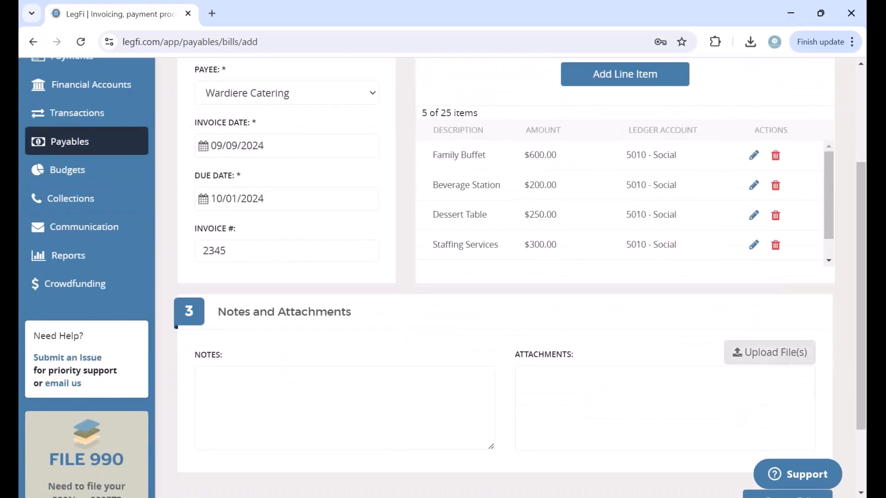
left_click(783, 356)
left_click(435, 227)
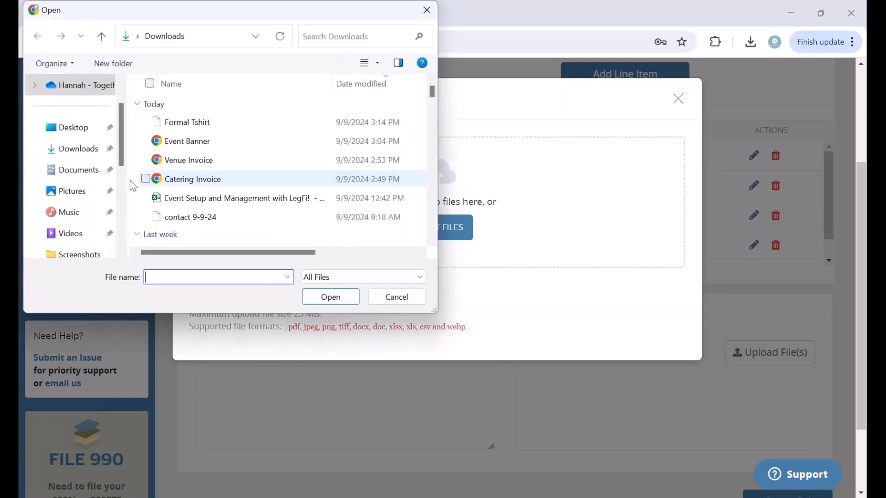
left_click(72, 170)
left_click(64, 157)
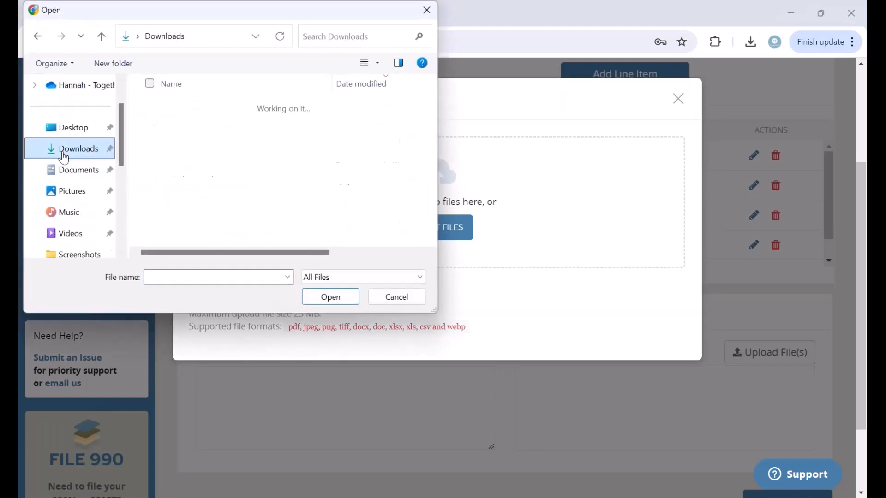
left_click(224, 179)
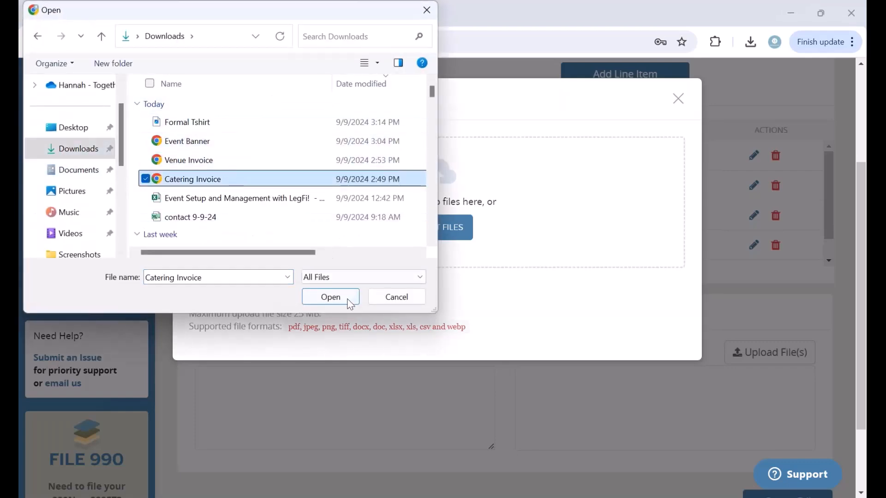
left_click(351, 302)
Step: Upload the invoice file and save the Wardiere Catering bill
left_click(240, 389)
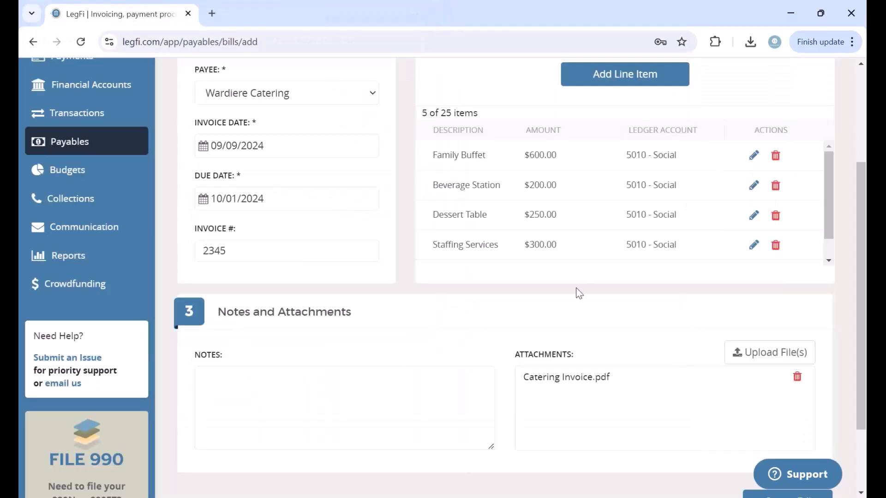
scroll(541, 320, "down", 2)
left_click(811, 411)
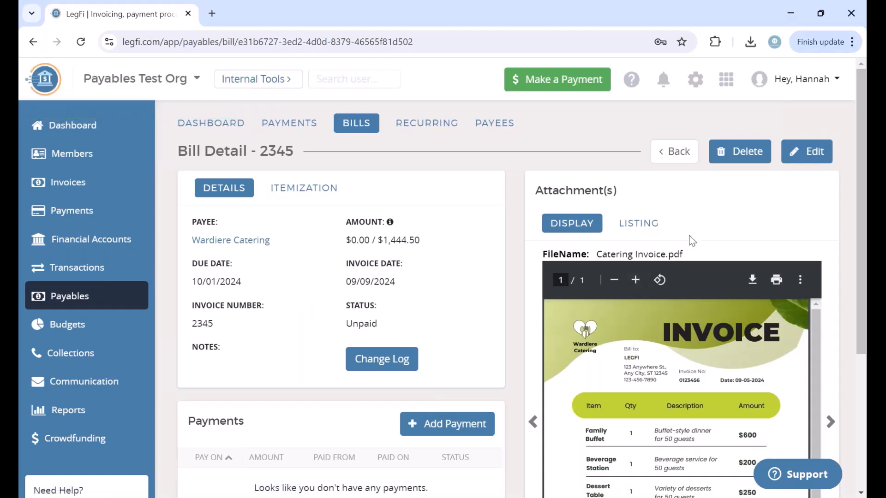
Step: Scroll through bill 2345's detail page and its attached Catering Invoice.pdf preview totalling $1,444.50
scroll(689, 238, "down", 2)
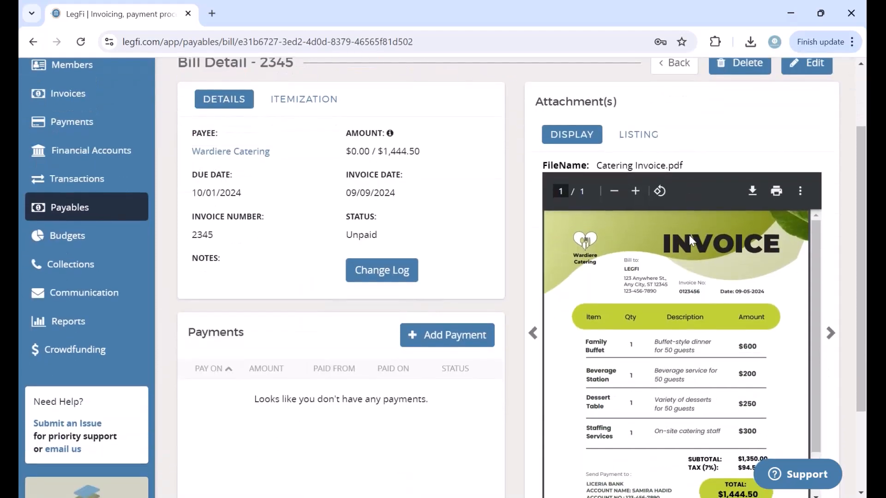
scroll(689, 235, "down", 1)
scroll(689, 236, "up", 1)
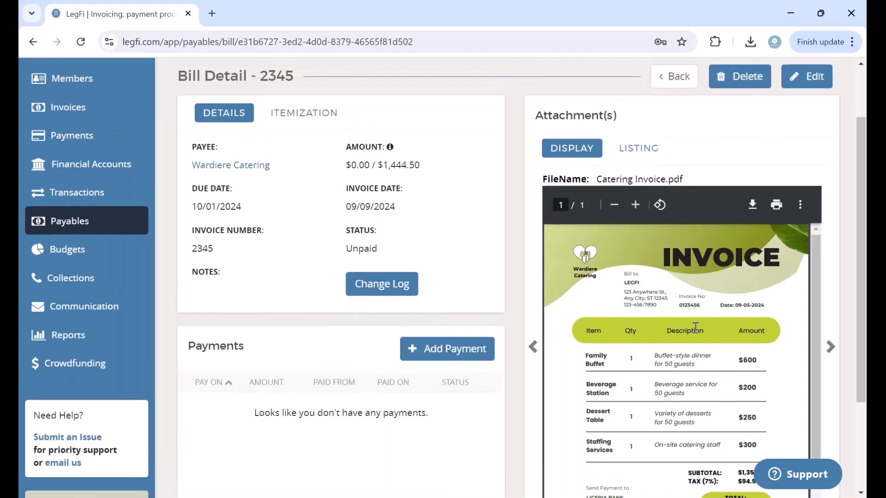
scroll(695, 327, "down", 1)
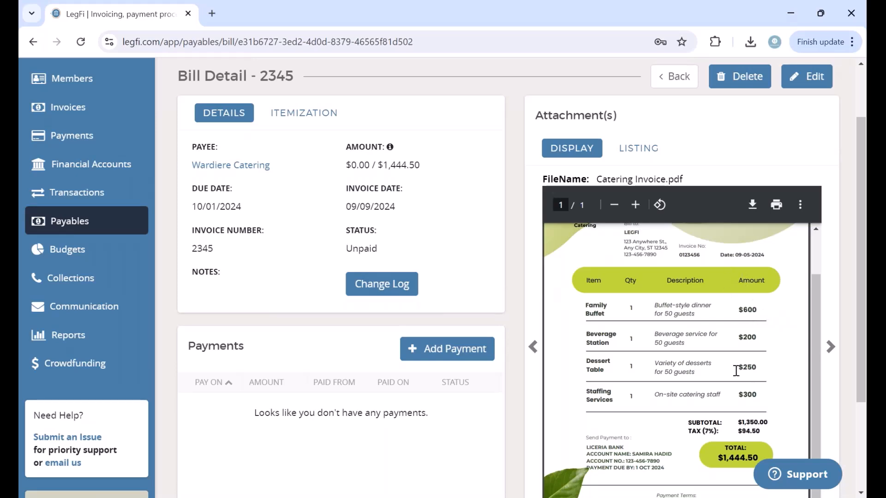
scroll(747, 392, "down", 2)
scroll(745, 420, "up", 1)
scroll(745, 421, "up", 1)
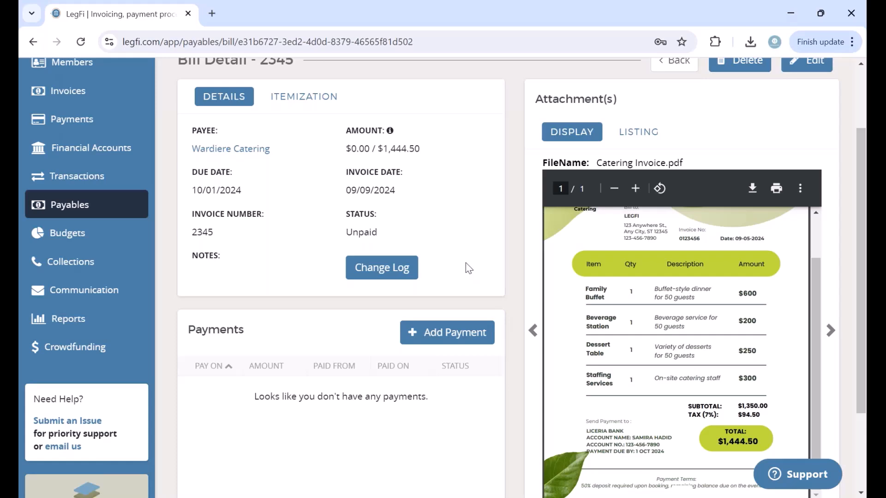
scroll(249, 257, "up", 2)
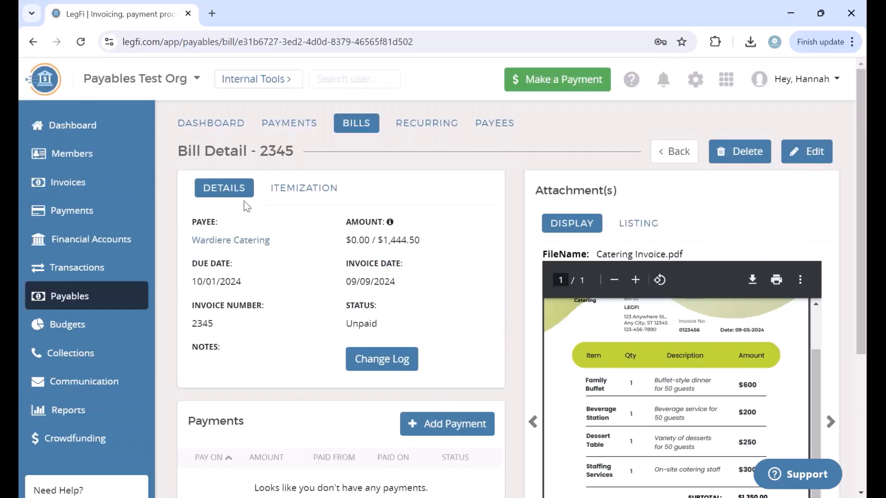
Step: Open the Payables dashboard and review unapproved items, the aging bill summary and unpaid bills
left_click(223, 126)
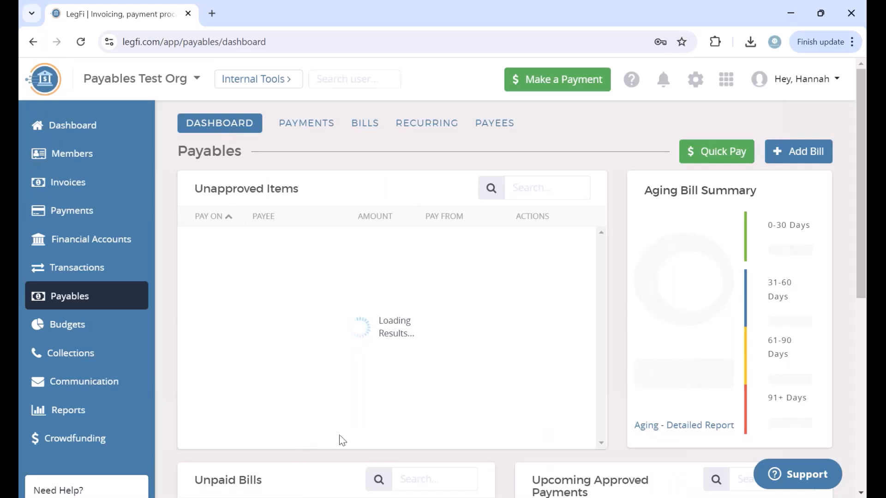
scroll(341, 437, "down", 1)
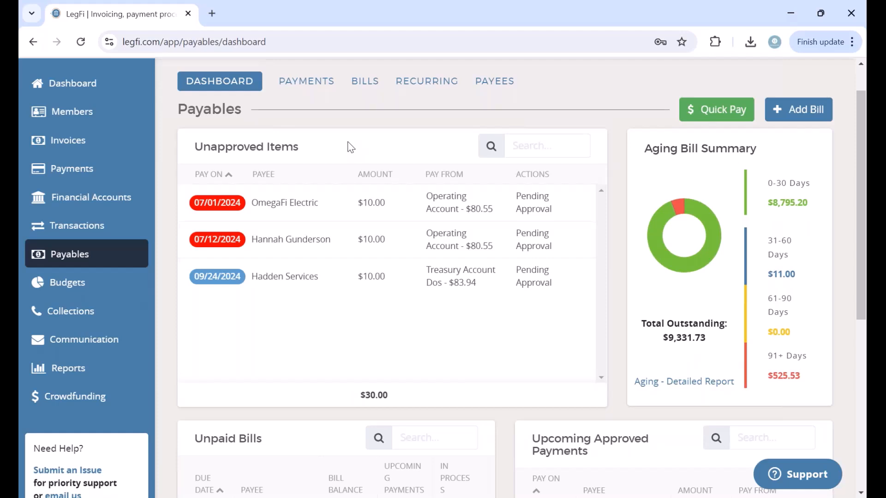
scroll(632, 355, "down", 3)
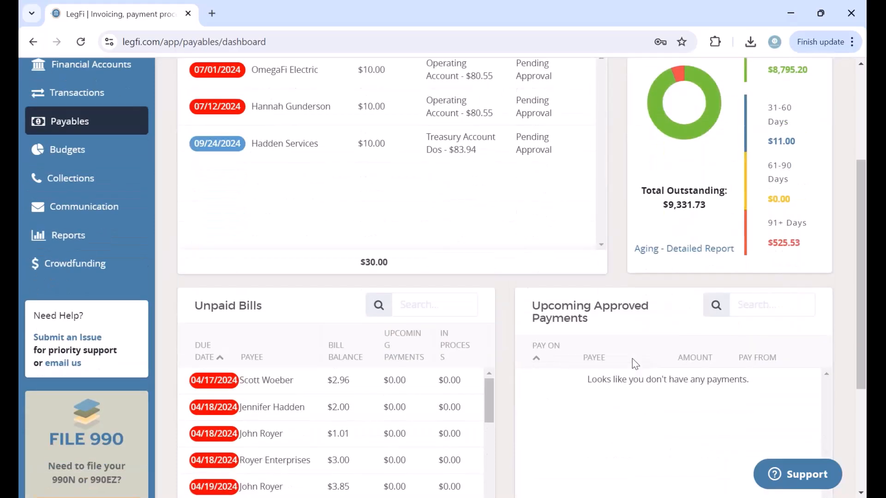
scroll(507, 277, "up", 3)
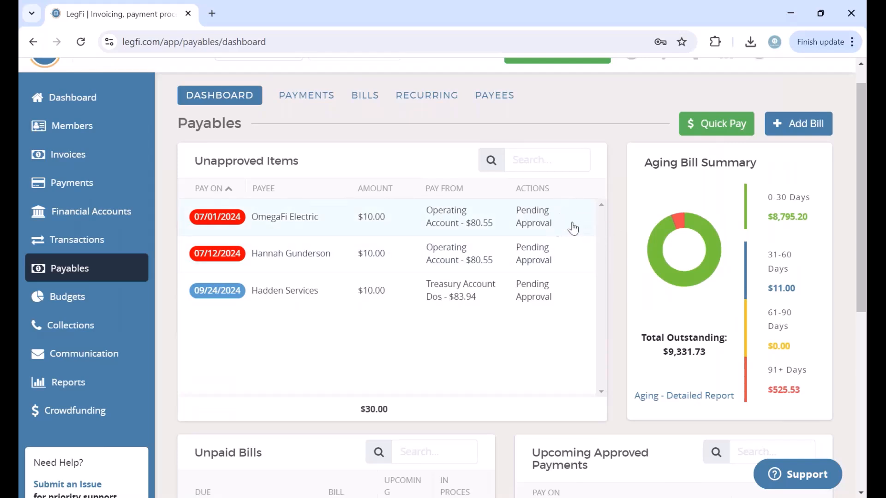
mouse_move(666, 256)
scroll(595, 124, "up", 1)
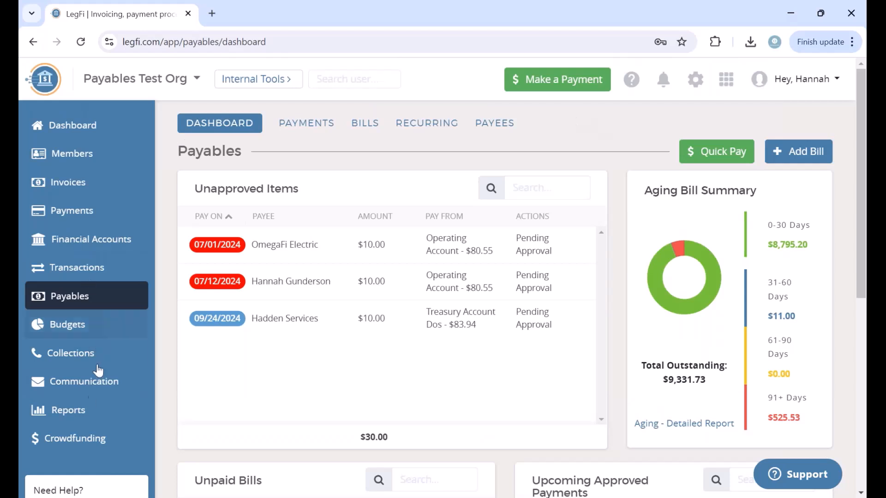
Step: Go to Crowdfunding > Events and begin creating a new event
left_click(82, 439)
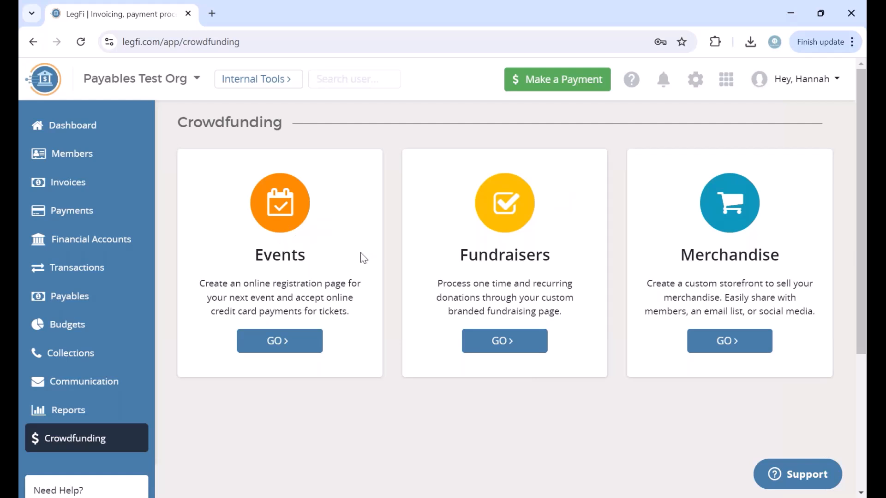
left_click(288, 346)
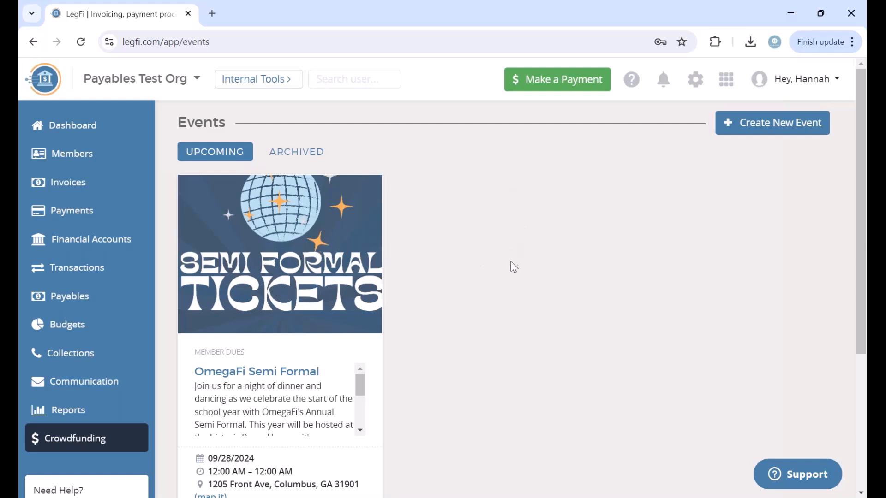
left_click(738, 130)
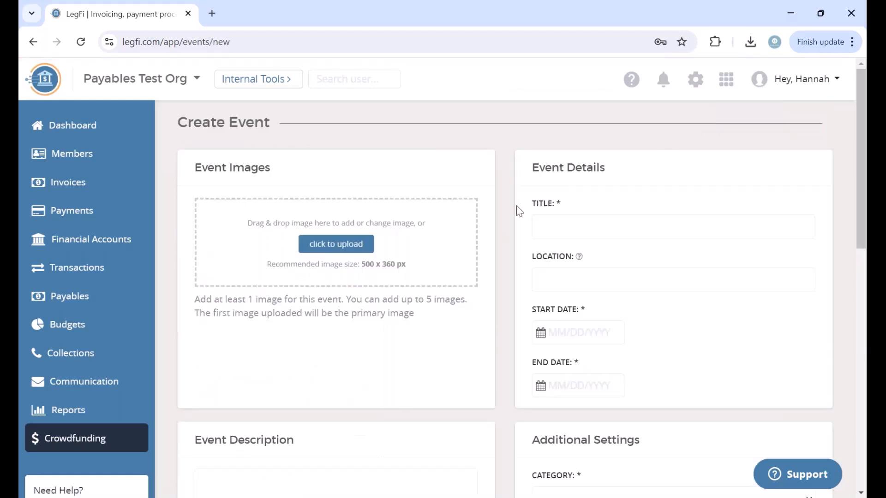
Step: In a new tab, open the Minimalist Simple Stamps LegFi Spring Formal design from Canva Projects
left_click(212, 14)
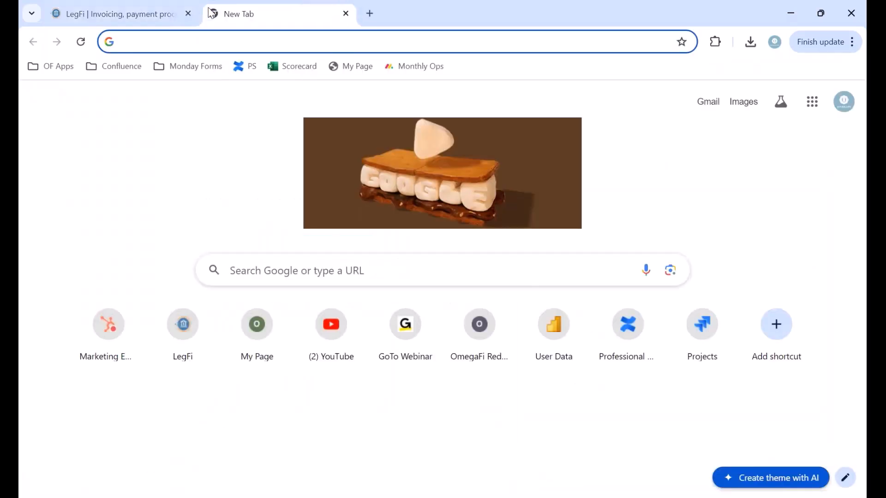
type("can")
key("Return")
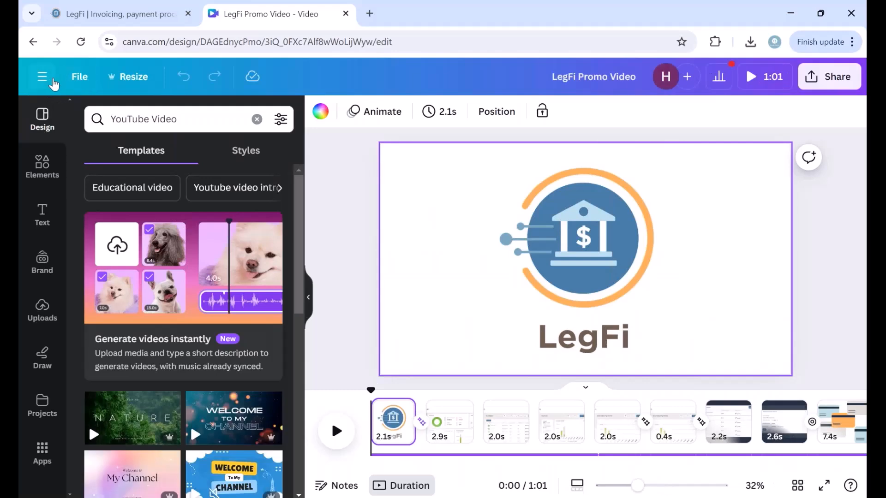
left_click(41, 81)
left_click(50, 76)
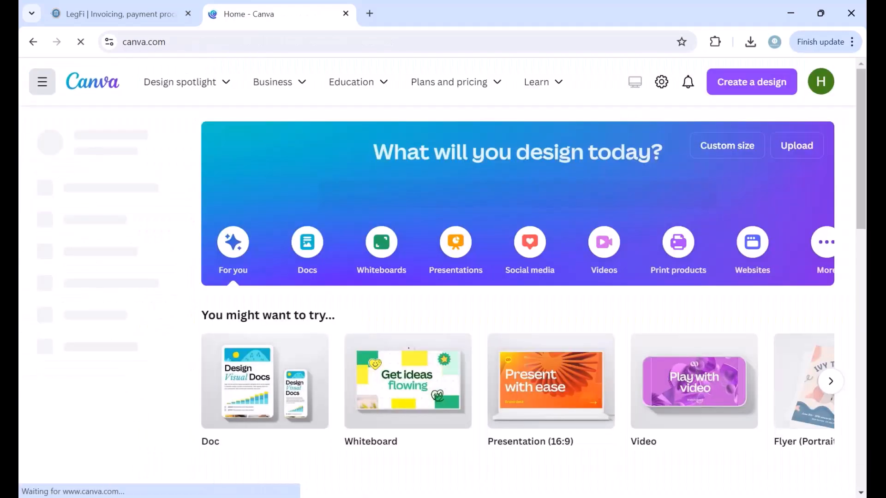
left_click(94, 249)
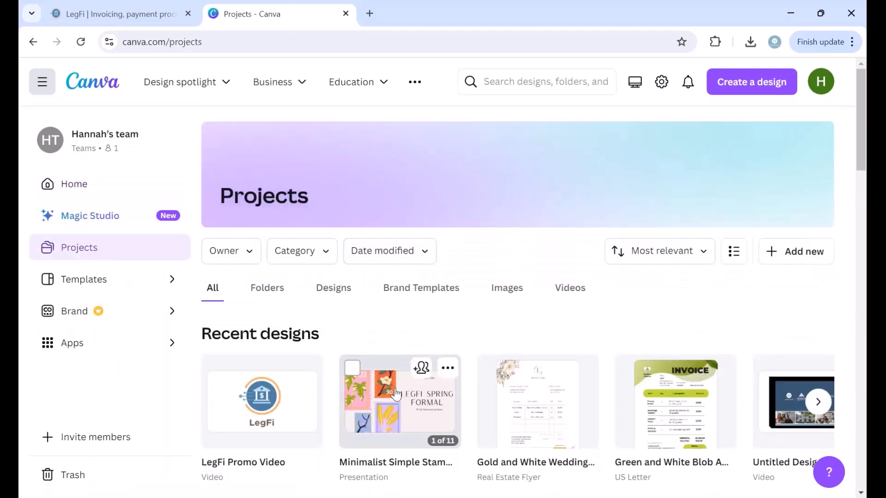
left_click(399, 401)
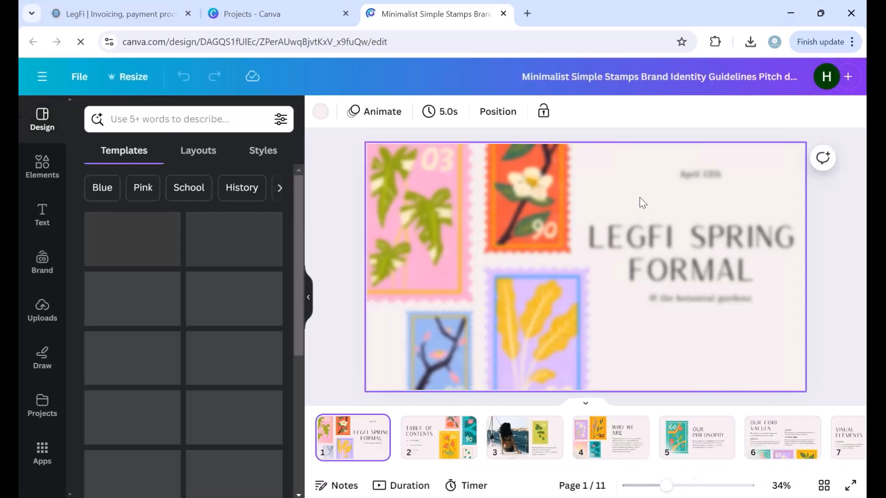
left_click(819, 81)
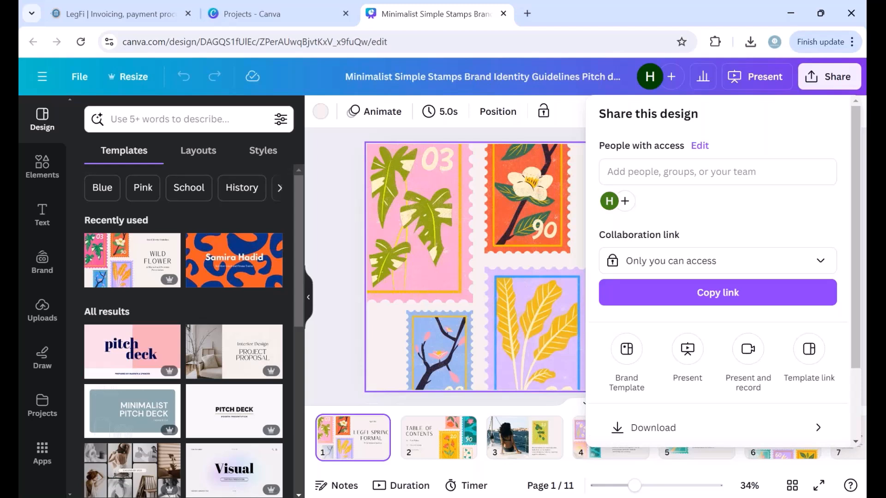
Step: Set the Canva download file type to JPG
left_click(672, 426)
left_click(651, 174)
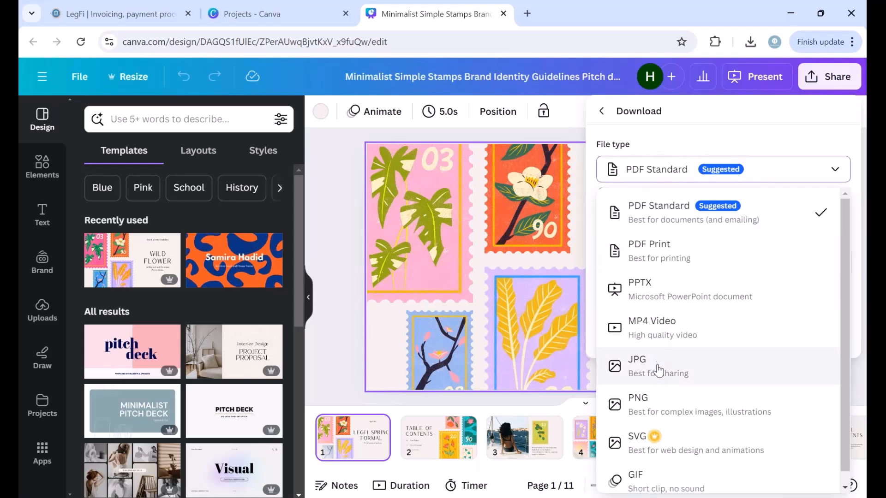
left_click(638, 365)
Step: Limit the download to page 1, download it, and dismiss the confirmation panels
left_click(654, 369)
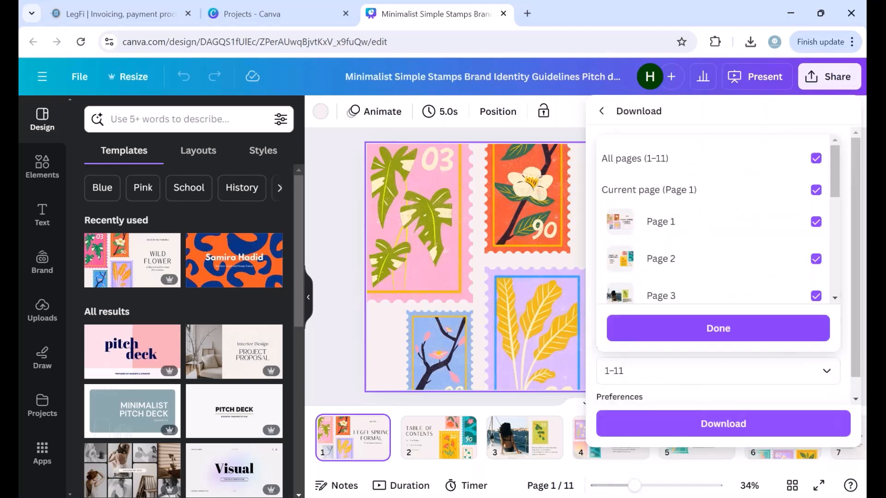
left_click(816, 222)
left_click(816, 223)
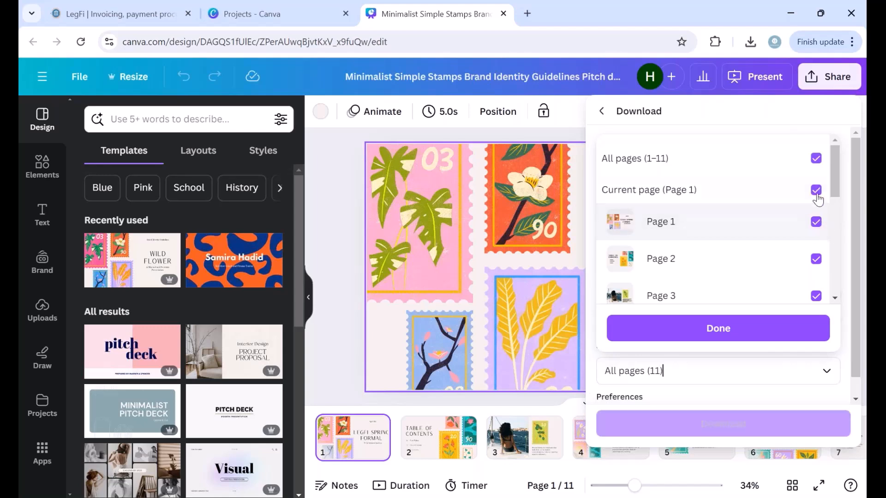
left_click(816, 193)
left_click(816, 192)
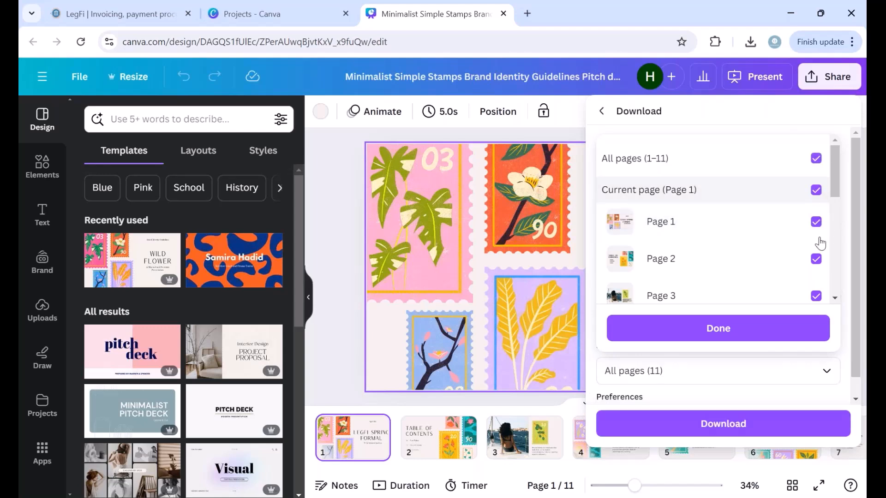
left_click(816, 159)
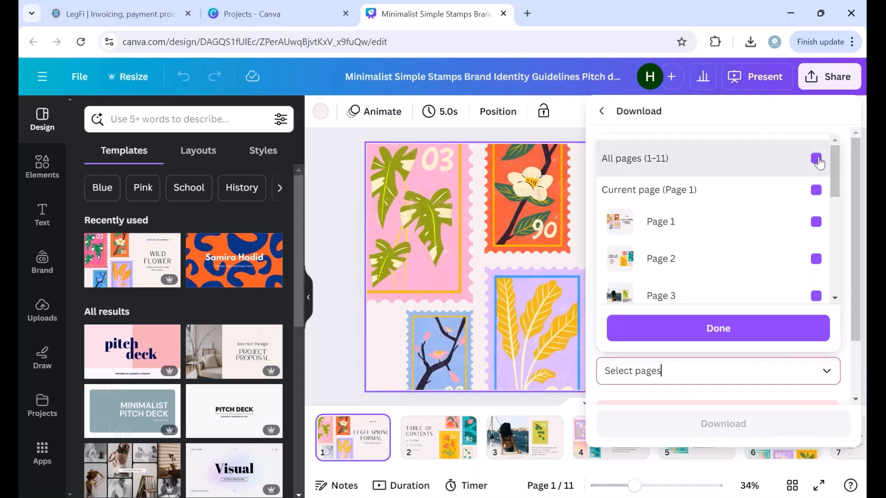
left_click(816, 223)
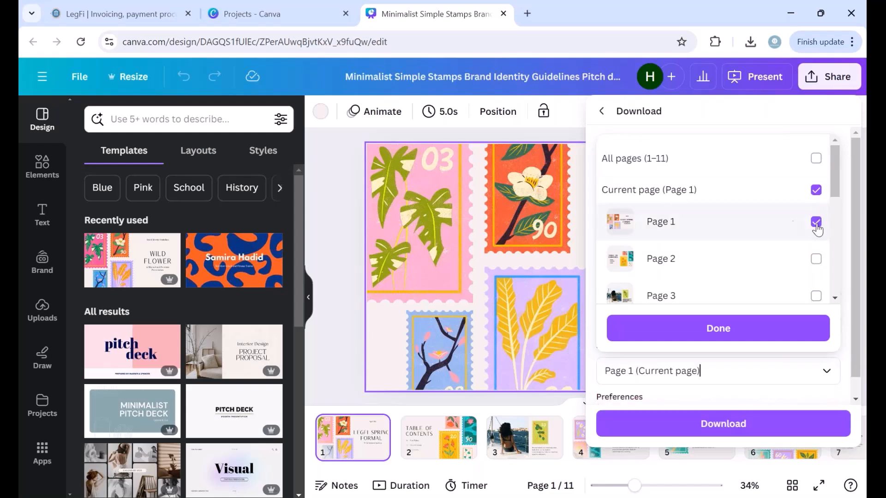
left_click(727, 330)
left_click(696, 425)
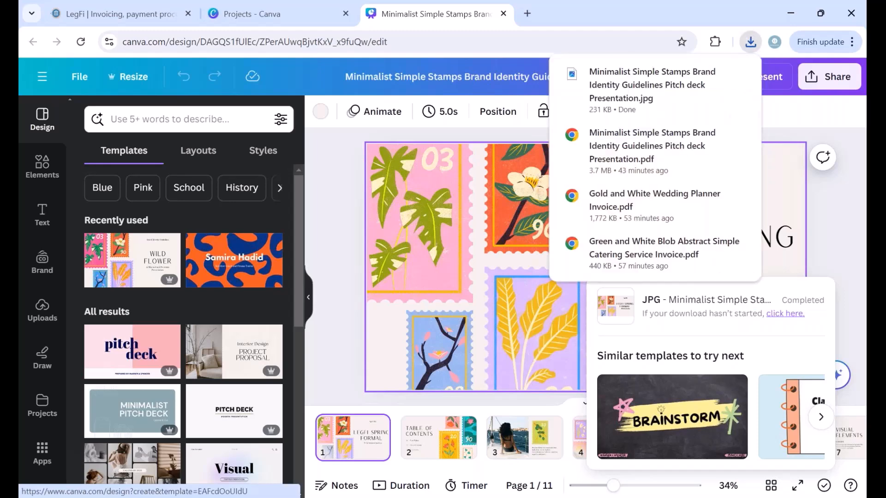
left_click(327, 160)
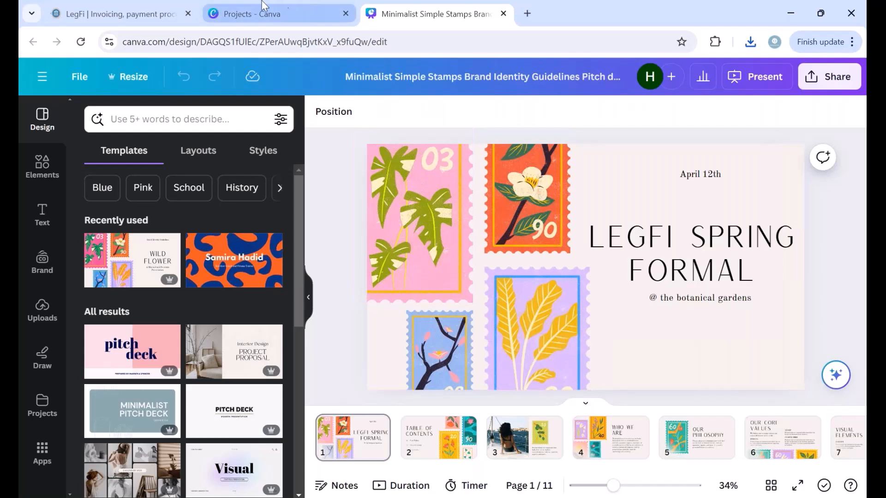
Step: Upload the downloaded Canva Spring Formal JPG as the new event's image
left_click(111, 8)
left_click_drag(110, 1, 184, 2)
left_click(350, 248)
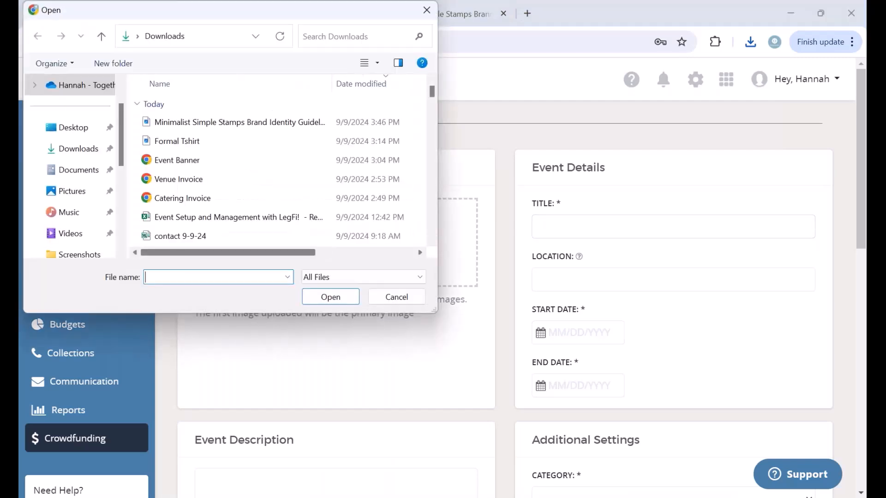
left_click(216, 124)
left_click(345, 298)
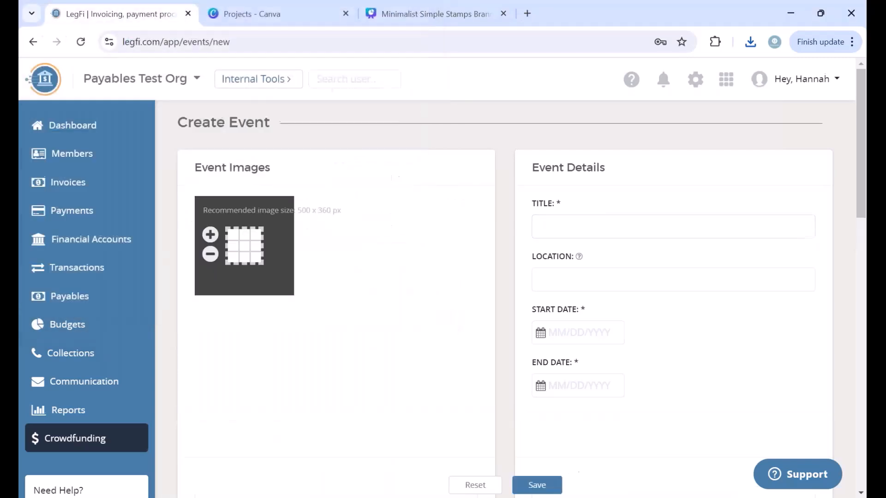
Step: Crop the banner with the zoom buttons and shift it left to fit the frame
left_click(210, 253)
left_click(210, 252)
left_click(211, 252)
left_click(210, 253)
left_click(210, 253)
left_click(210, 252)
left_click(210, 252)
left_click(210, 252)
left_click(210, 253)
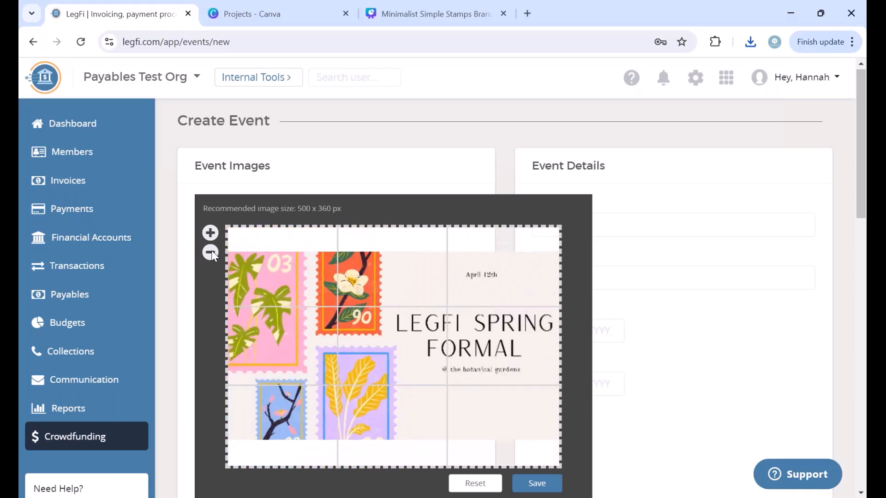
left_click(211, 232)
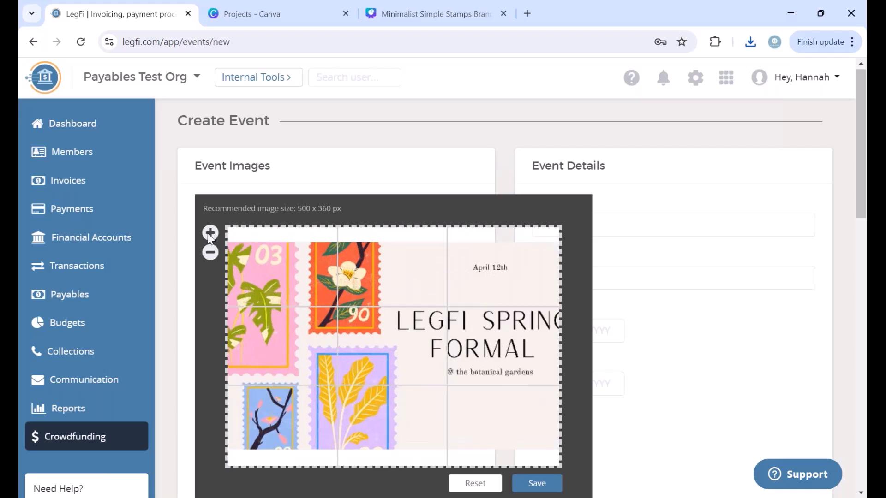
left_click(210, 233)
left_click(210, 233)
left_click_drag(432, 343, 397, 364)
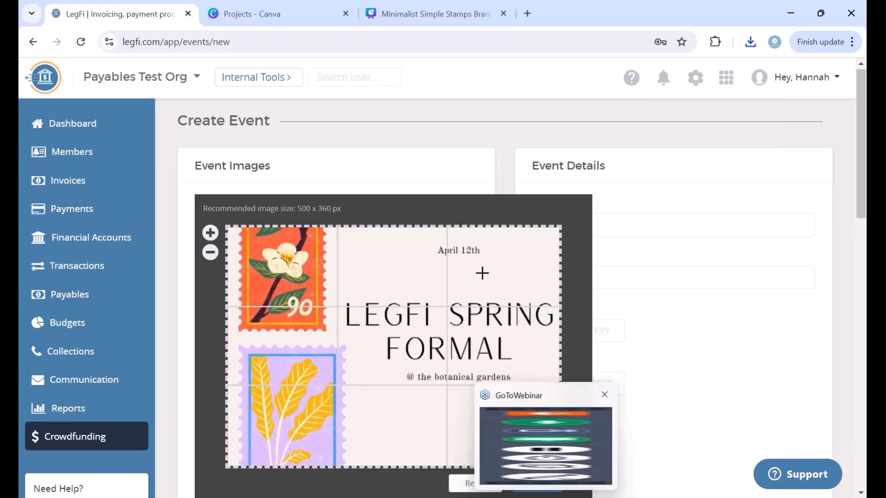
Step: Save the cropped banner, then enter title LegFi Spring Formal and location Columbus, GA
left_click(554, 483)
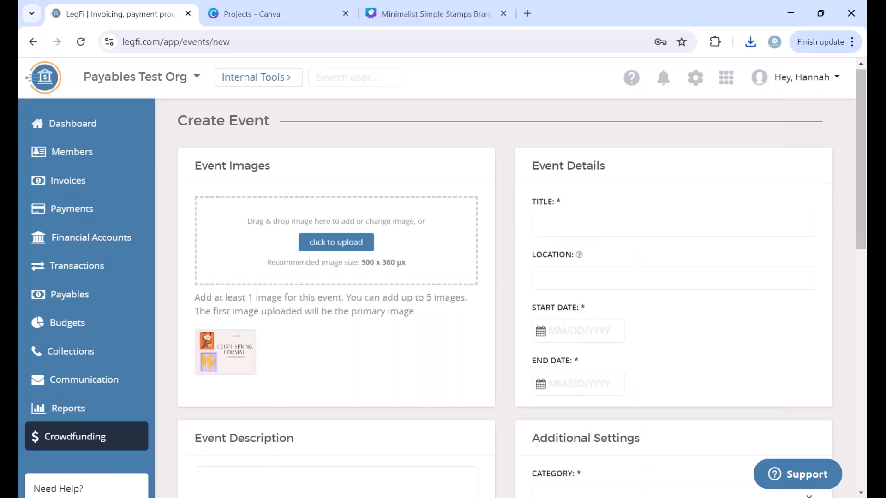
left_click(591, 219)
type("LegFi")
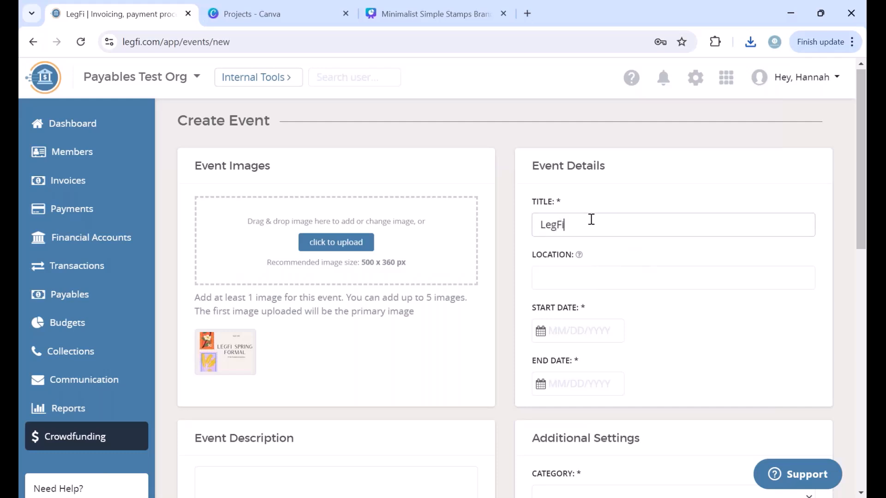
type(" Spring Formal")
left_click(568, 278)
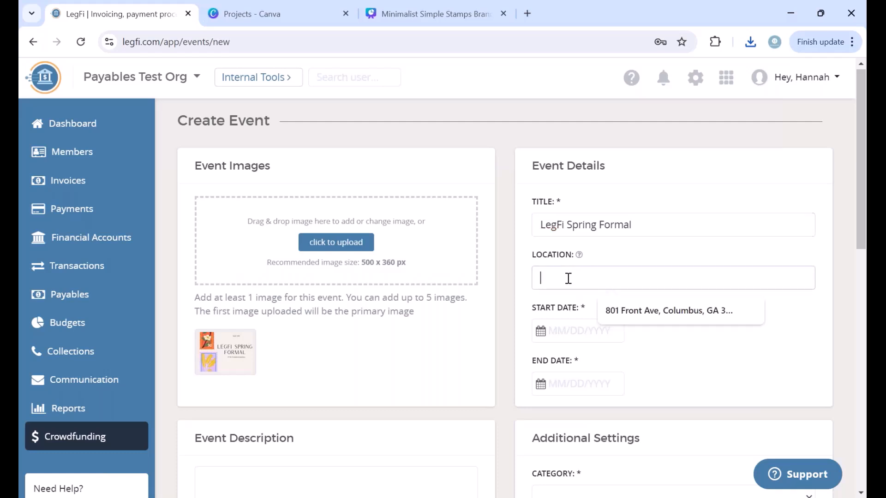
type("Columbus, GA")
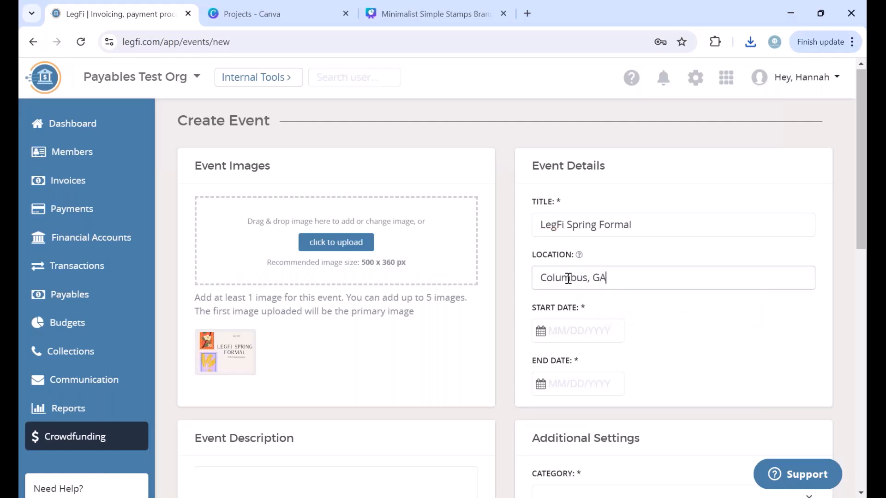
left_click(538, 332)
Step: Set the event's Start Date to April 12, 2025
left_click(541, 344)
left_click(687, 369)
left_click(687, 370)
left_click(687, 370)
left_click(687, 370)
left_click(687, 369)
left_click(687, 369)
left_click(687, 369)
left_click(684, 432)
left_click(704, 305)
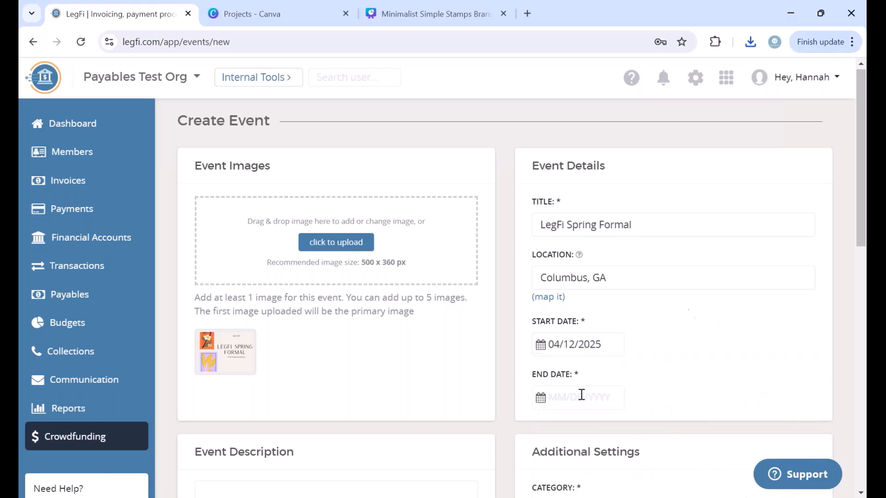
Step: Set the event's End Date to April 12, 2025
left_click(539, 398)
left_click(692, 421)
left_click(692, 422)
left_click(691, 422)
left_click(692, 422)
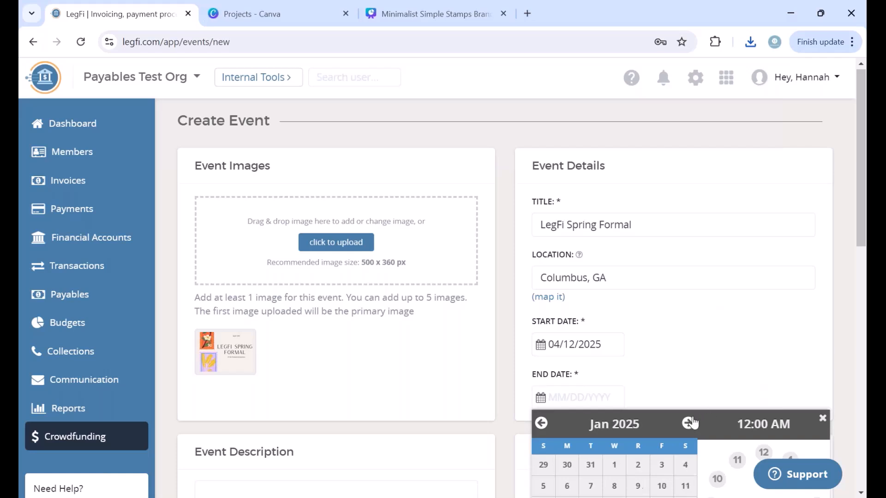
left_click(688, 423)
left_click(687, 423)
left_click(688, 422)
left_click(687, 423)
left_click(688, 423)
left_click(541, 423)
left_click(541, 423)
scroll(727, 352, "down", 1)
left_click(685, 432)
left_click(723, 264)
scroll(719, 367, "down", 3)
left_click(340, 300)
Step: Write the description 'TEST EVENT: Join us for a night of dancing and fun!'
type("Join")
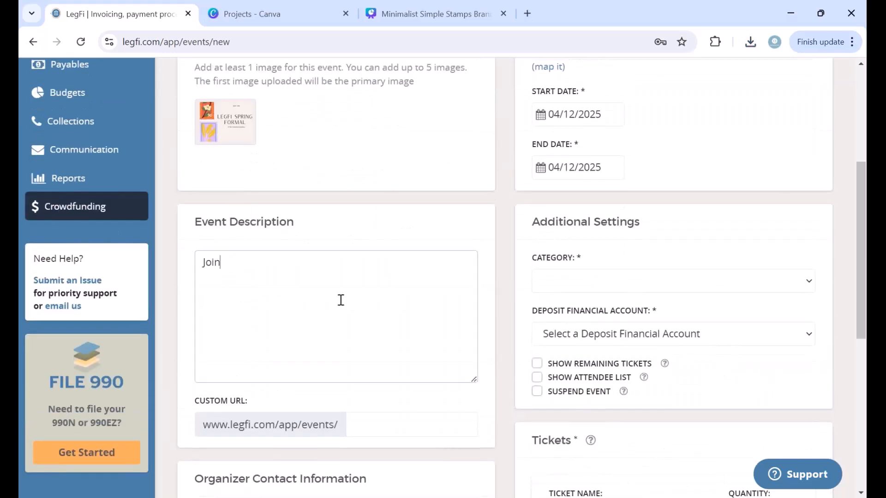
type(" us for a night of dancing fun")
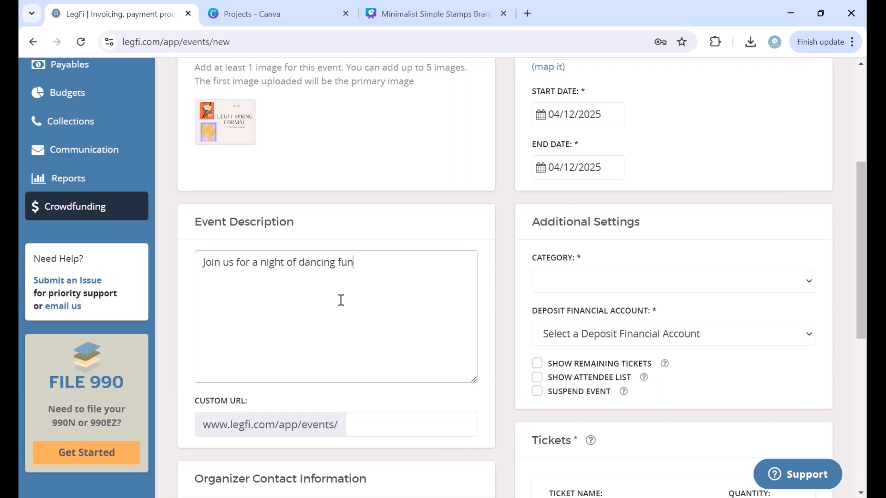
type(".")
key("BackSpace")
type("and fun")
left_click(201, 261)
type("TEST EVENT:")
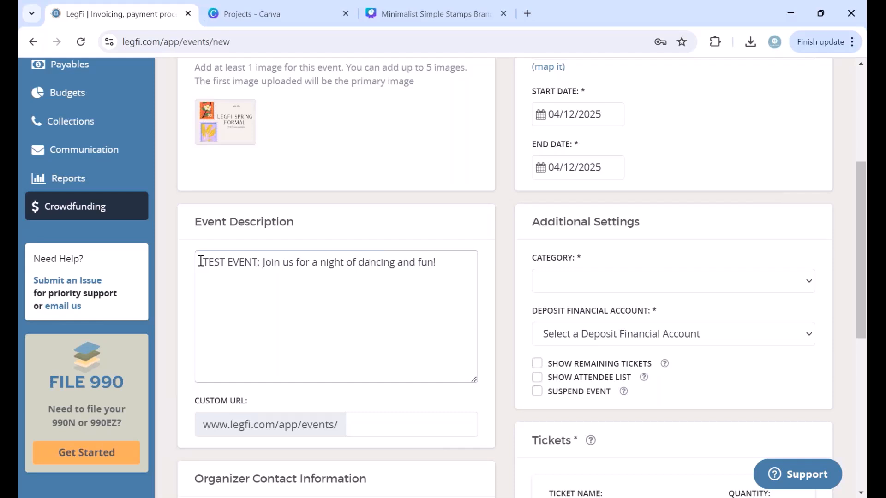
Step: Set the event's Custom URL to springformal
left_click(373, 414)
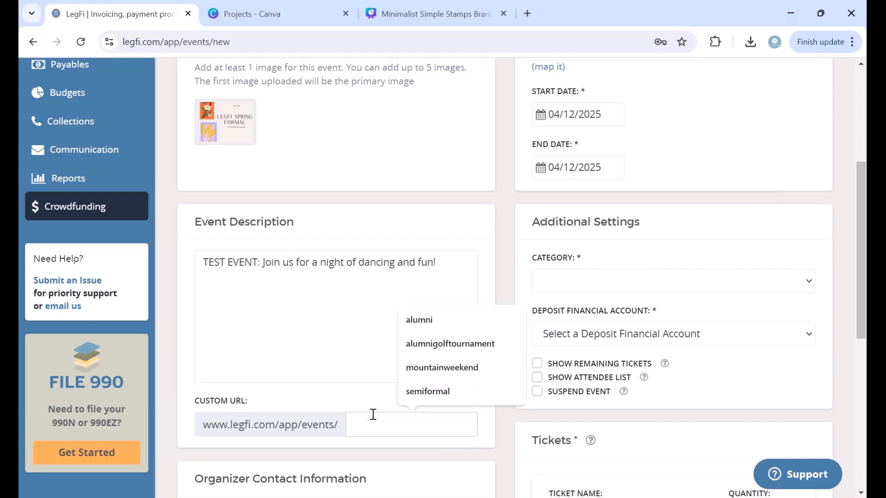
left_click(348, 398)
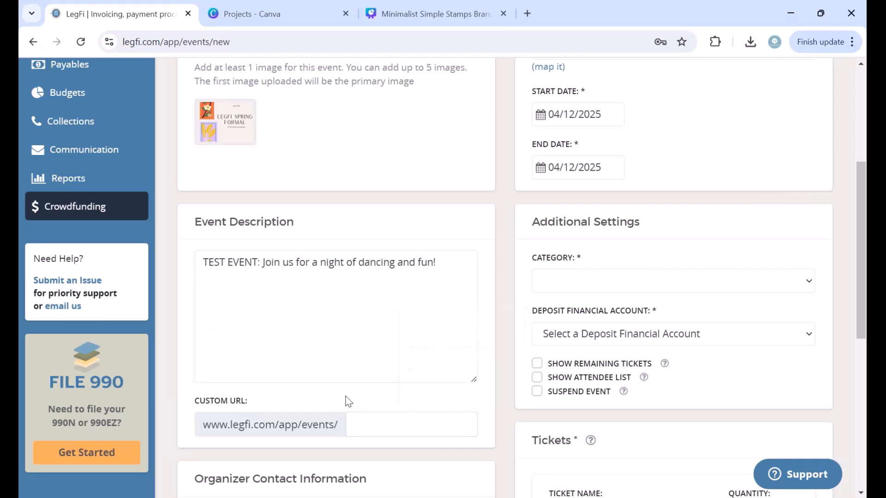
left_click(371, 423)
type("legfi")
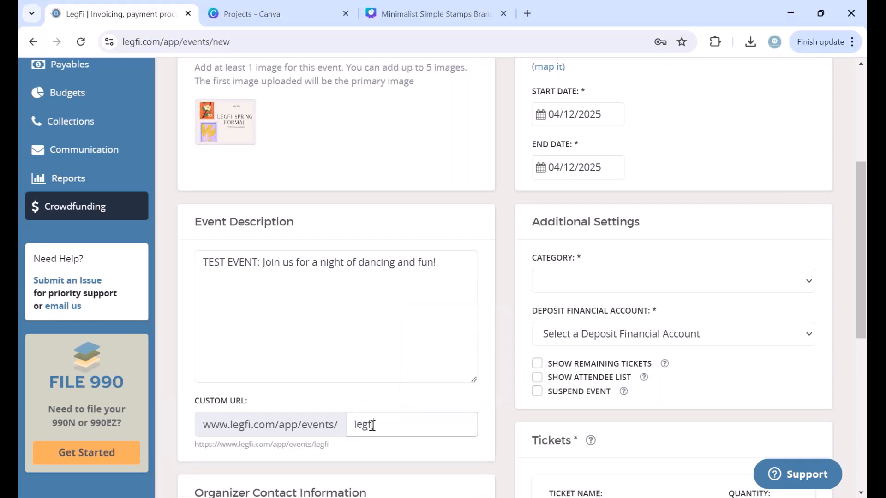
key("BackSpace")
key("BackSpace")
key("BackSpace")
key("BackSpace")
key("BackSpace")
type("spring")
key("BackSpace")
type("formal")
left_click(497, 402)
scroll(497, 402, "up", 3)
scroll(497, 402, "down", 3)
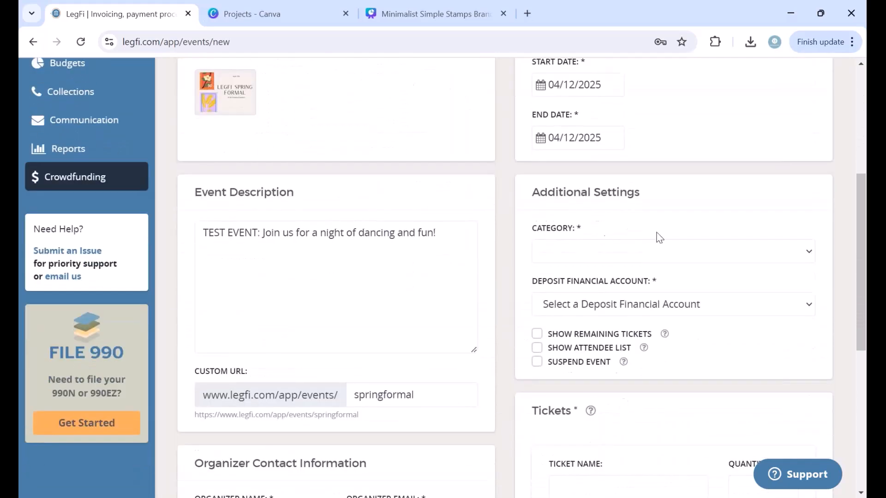
Step: Choose Member Dues as the category and Operating Account as the deposit account
left_click(657, 262)
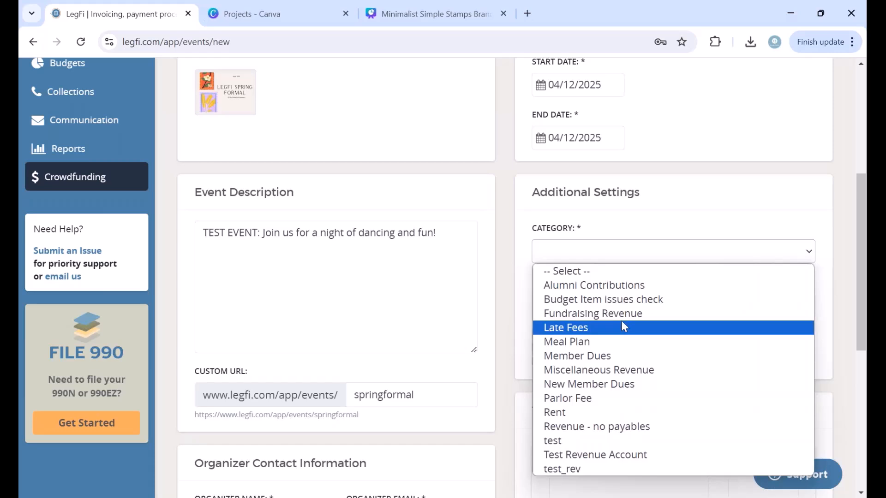
left_click(615, 358)
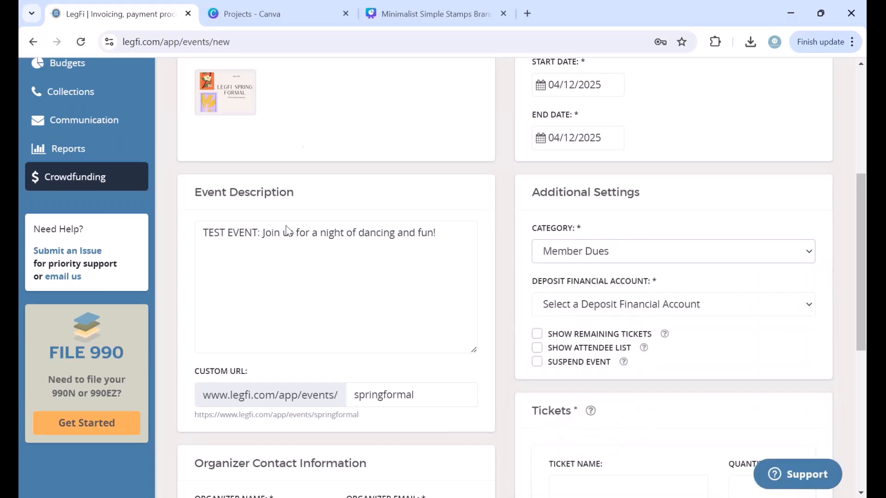
scroll(485, 256, "up", 2)
scroll(485, 256, "up", 1)
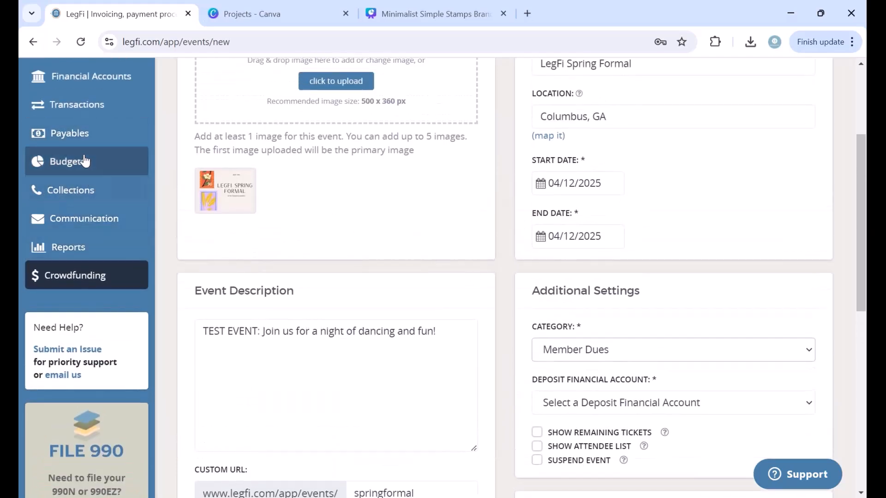
scroll(502, 358, "down", 2)
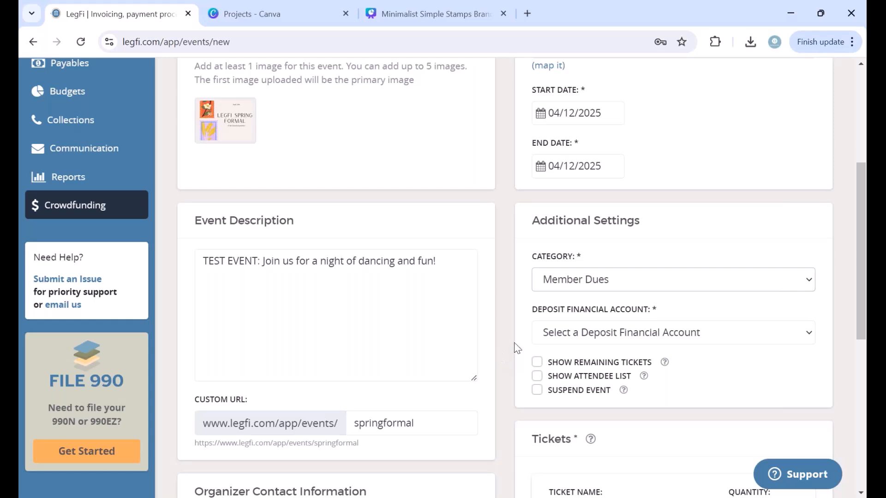
scroll(771, 330, "down", 2)
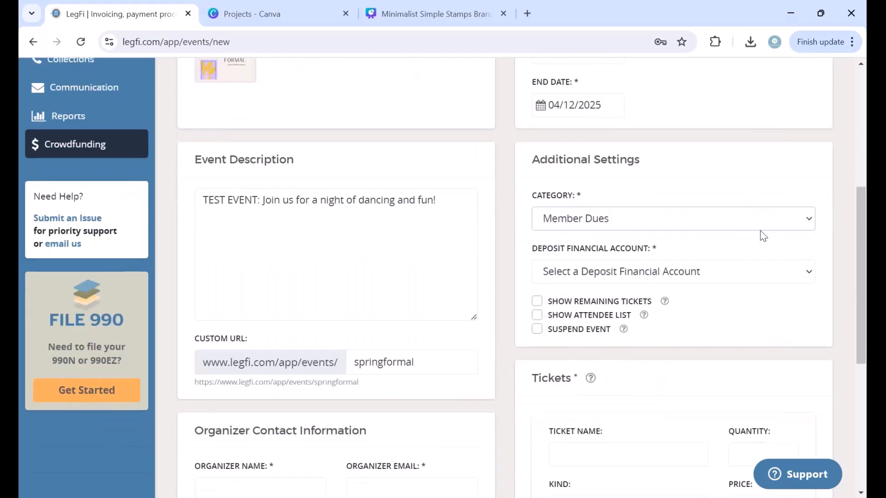
left_click(721, 272)
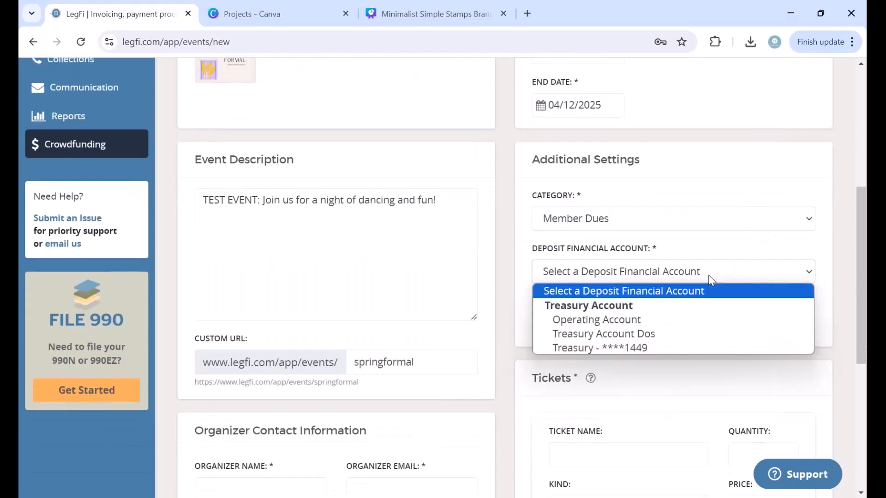
left_click(669, 325)
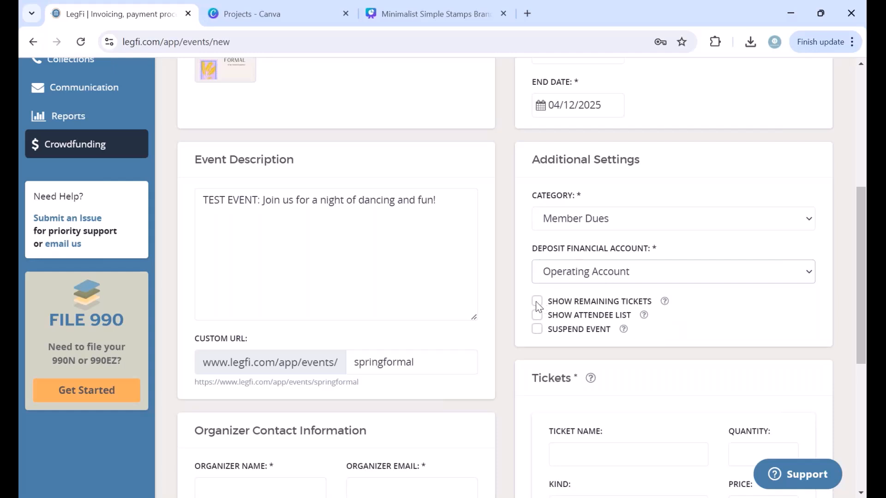
Step: Enable Show Attendee List for the event
scroll(549, 295, "down", 1)
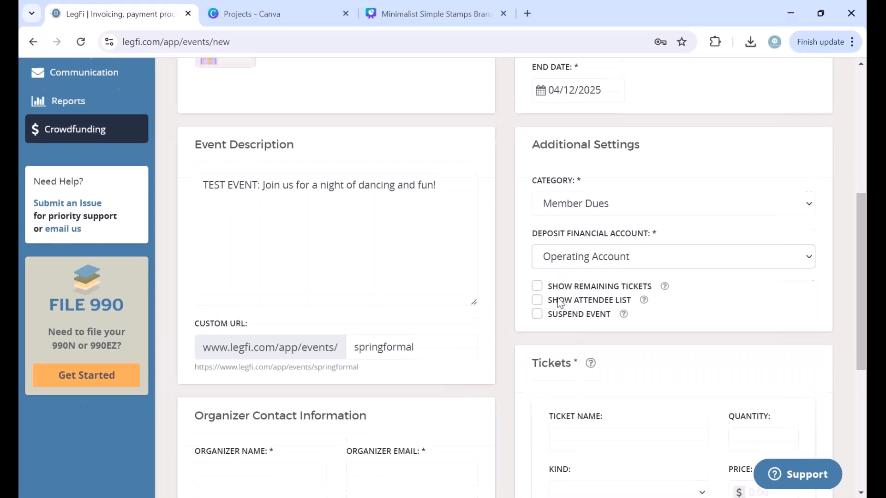
left_click(537, 289)
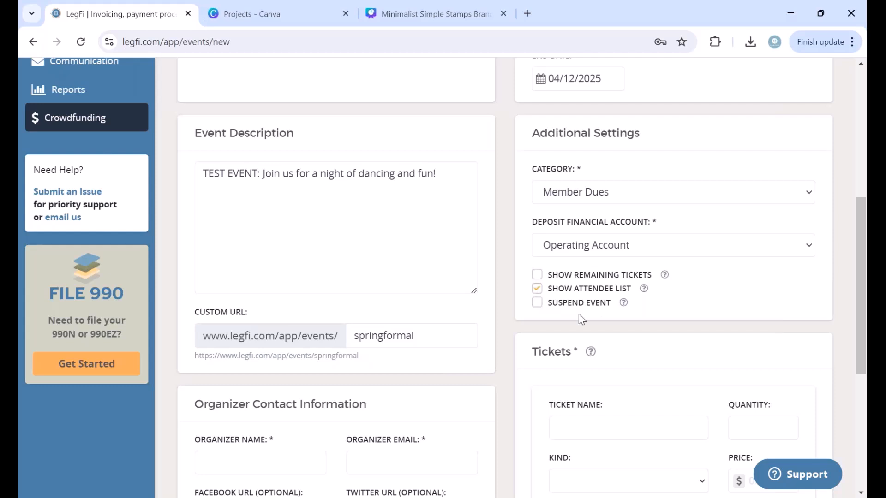
scroll(598, 322, "down", 1)
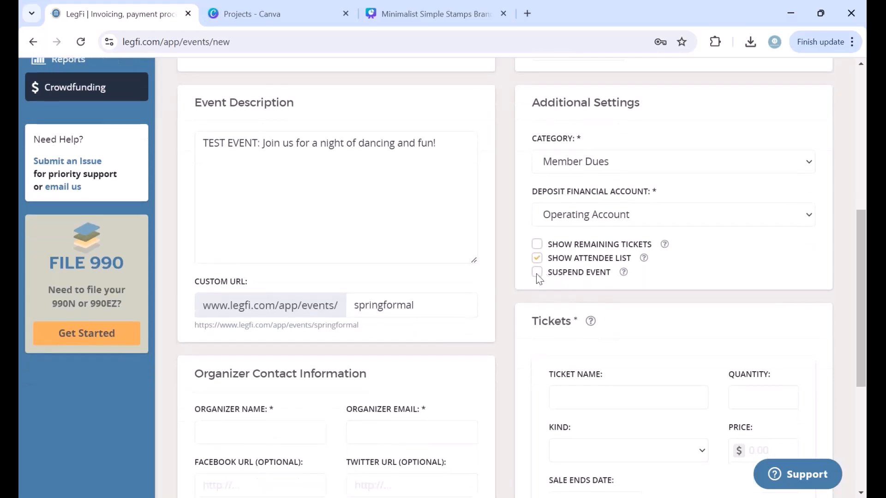
scroll(568, 134, "up", 1)
scroll(568, 131, "up", 5)
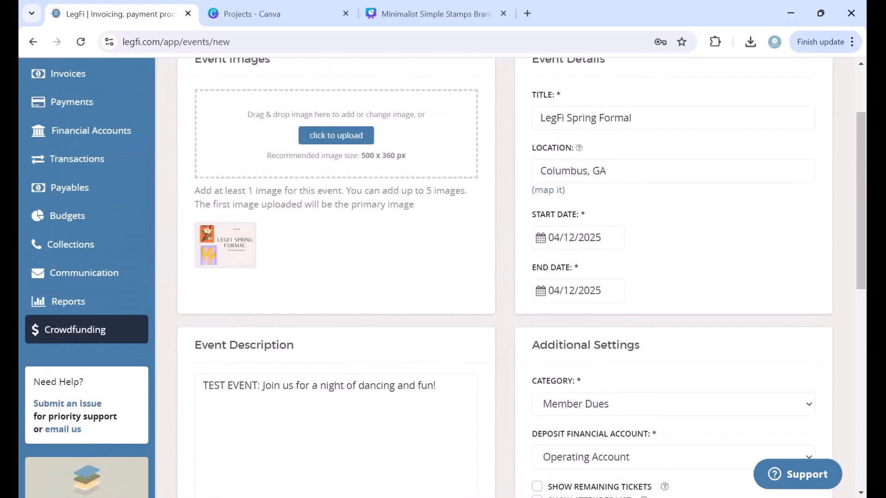
scroll(568, 131, "down", 1)
scroll(569, 131, "up", 4)
scroll(587, 350, "down", 4)
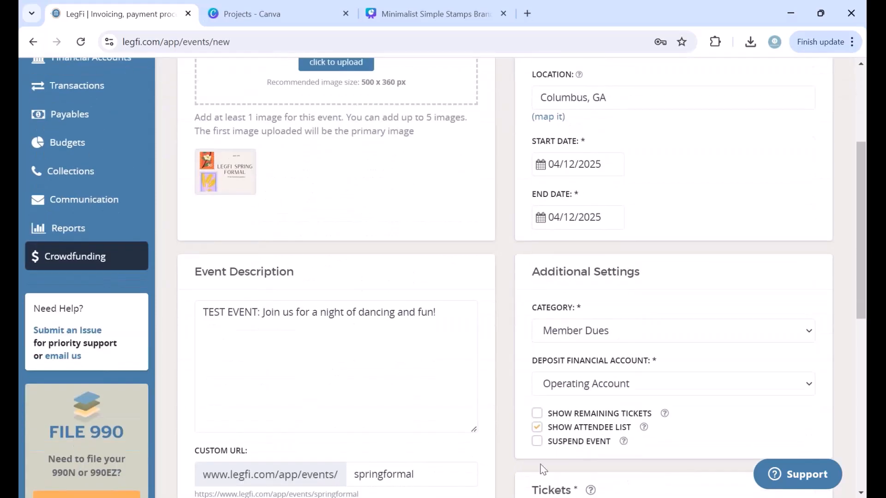
scroll(540, 464, "down", 6)
Step: Start a Single Ticket: quantity 100, kind Attending, price $35.00
left_click(601, 256)
type("Single Ticket")
left_click(766, 263)
type("100")
left_click(673, 306)
left_click(629, 349)
left_click(762, 318)
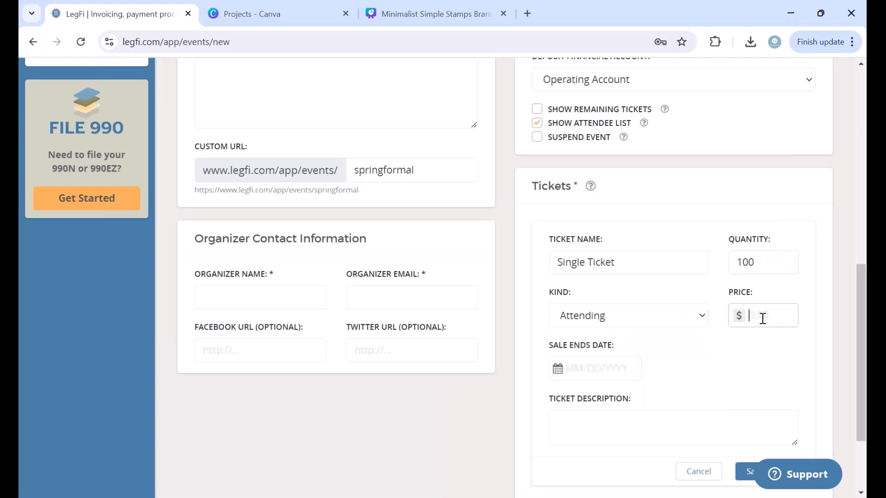
type("35")
left_click(724, 387)
Step: Give the Single Ticket sale end 03/31/2025 and a one-person description, then save it
scroll(723, 386, "down", 1)
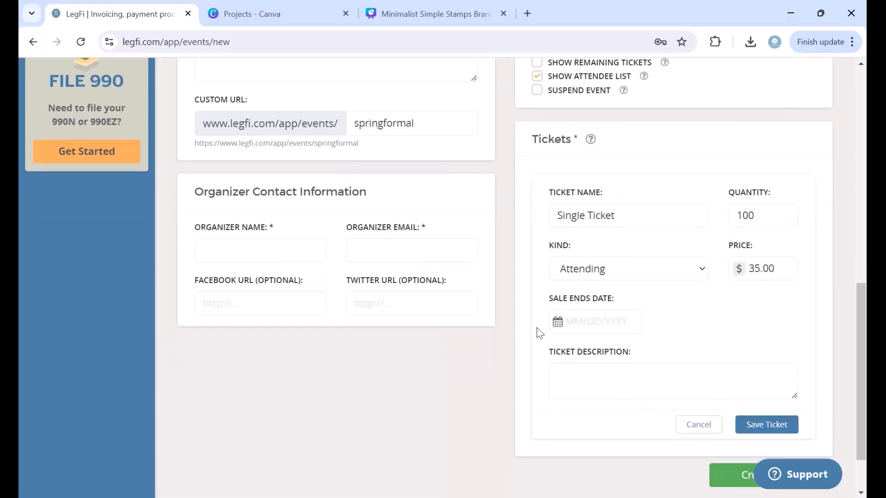
left_click(567, 321)
left_click(705, 151)
left_click(705, 152)
left_click(705, 152)
left_click(705, 152)
left_click(704, 152)
left_click(705, 153)
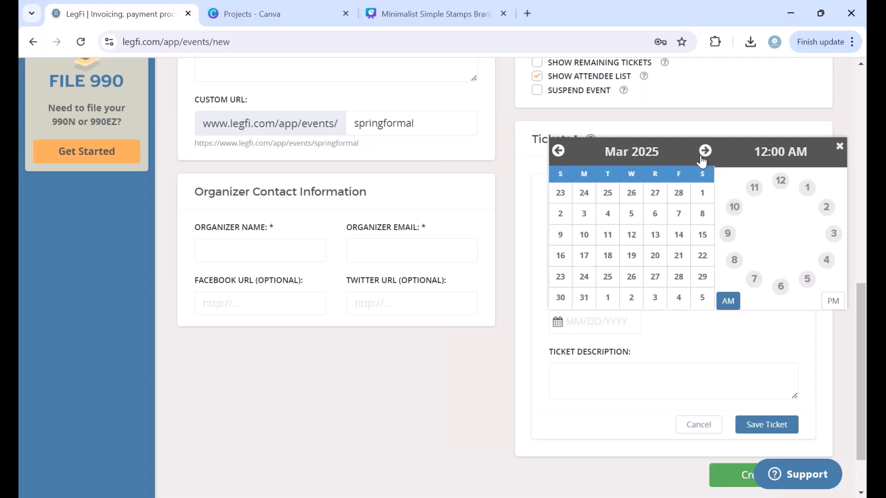
left_click(591, 300)
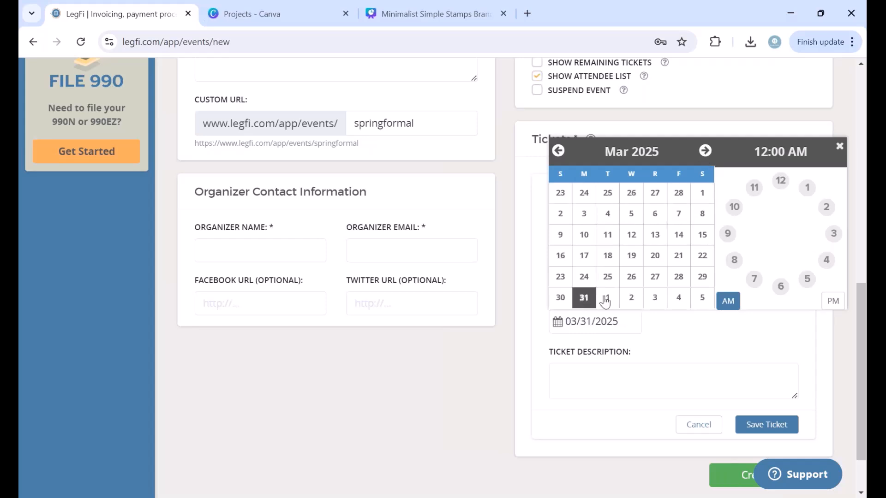
left_click(648, 350)
left_click(598, 388)
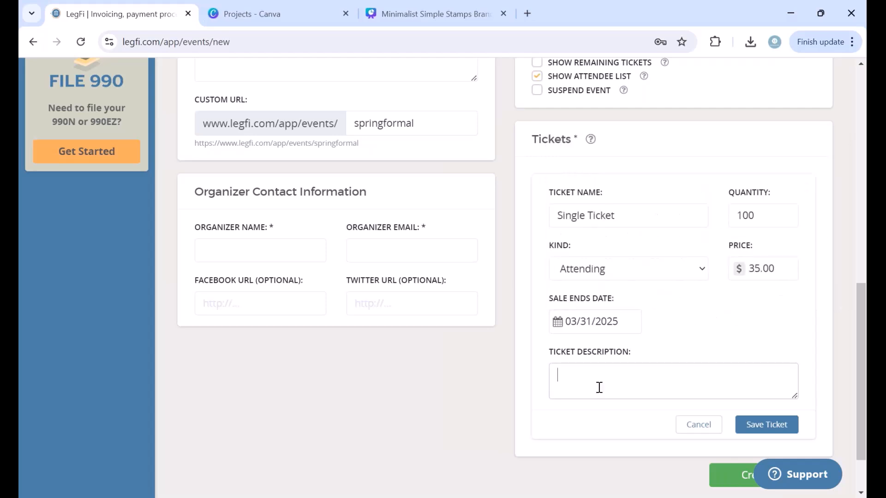
type("Covers")
type(" !")
type(" person.")
left_click(761, 424)
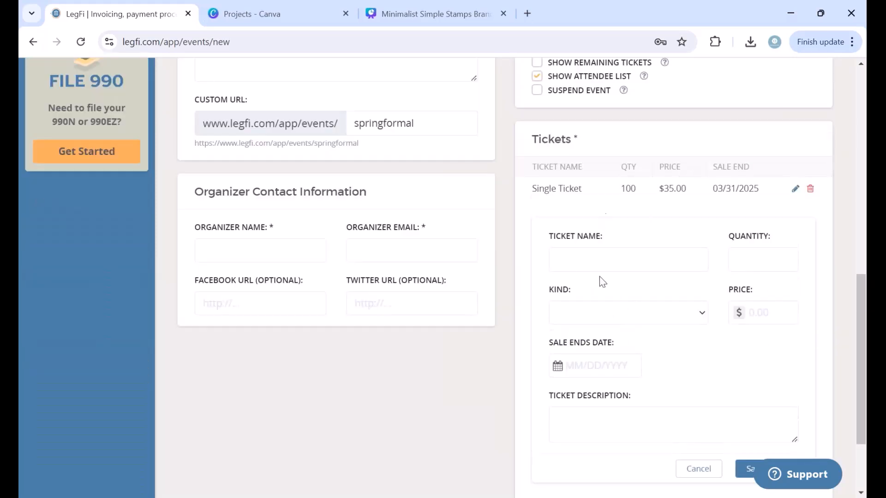
Step: Set up a Double Ticket: 'Covers you and a date', Attending, quantity 50, price $70.00
left_click(585, 259)
type("Double Ticket")
left_click(591, 412)
type("Covers you and a date.")
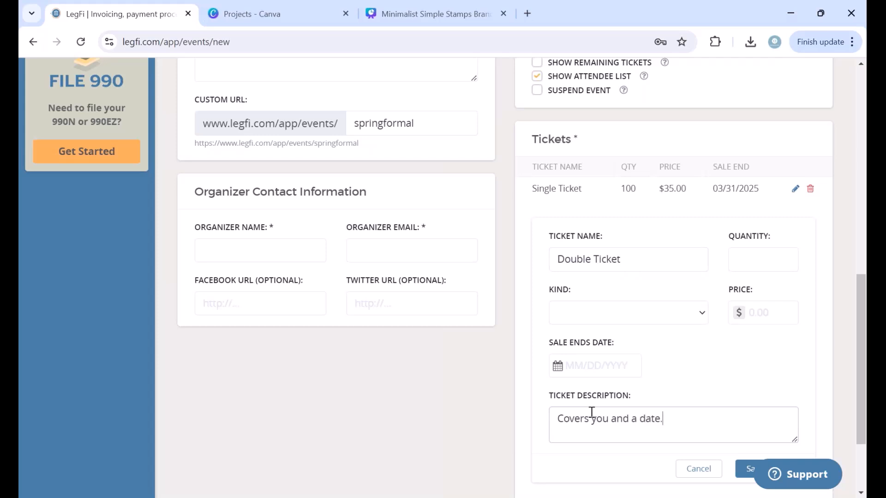
left_click(636, 325)
left_click(618, 346)
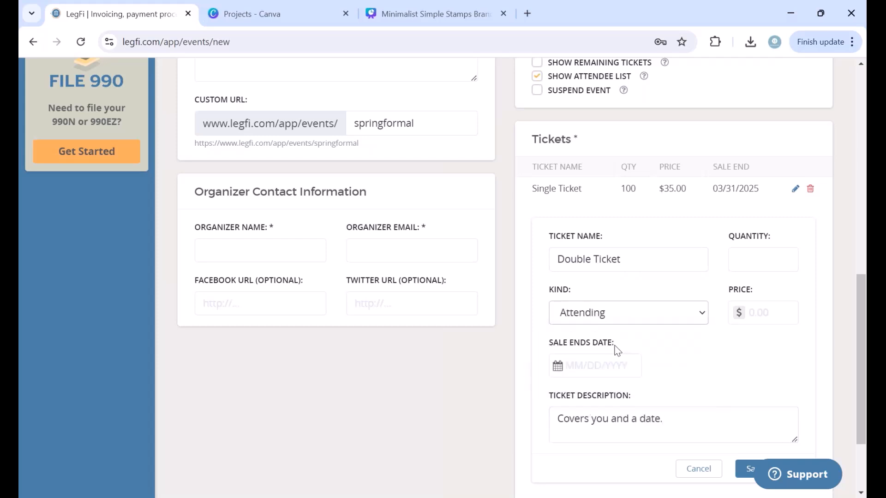
left_click(772, 257)
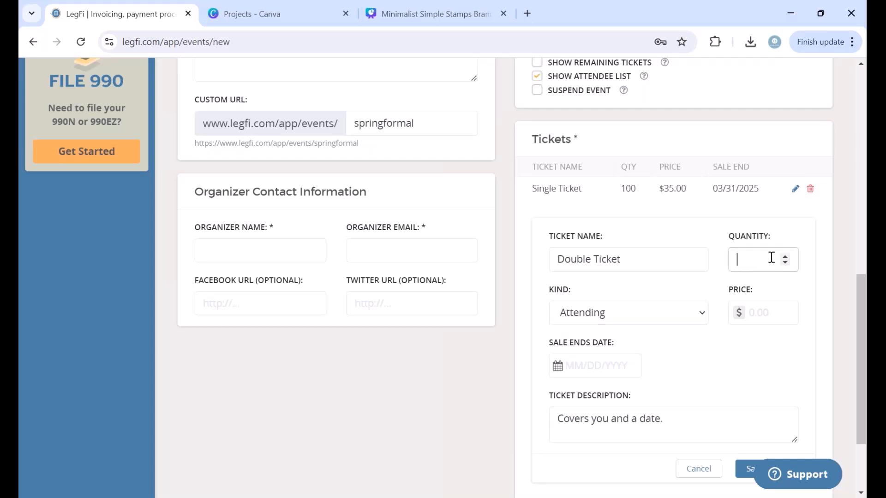
type("70")
left_click(766, 302)
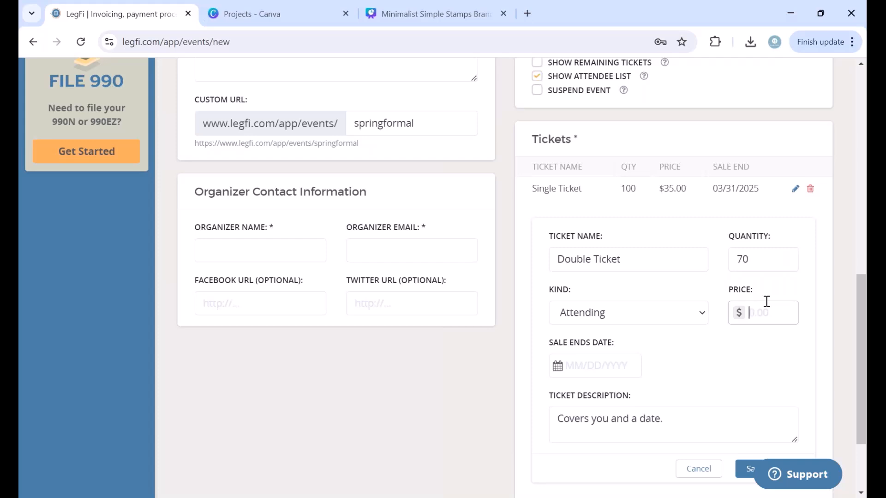
left_click(764, 307)
type("70")
left_click_drag(763, 259, 708, 254)
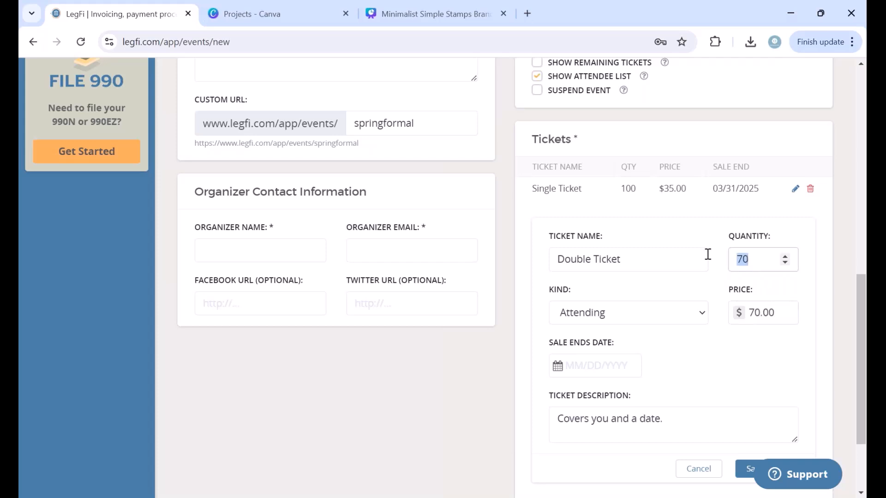
type("50")
left_click(702, 279)
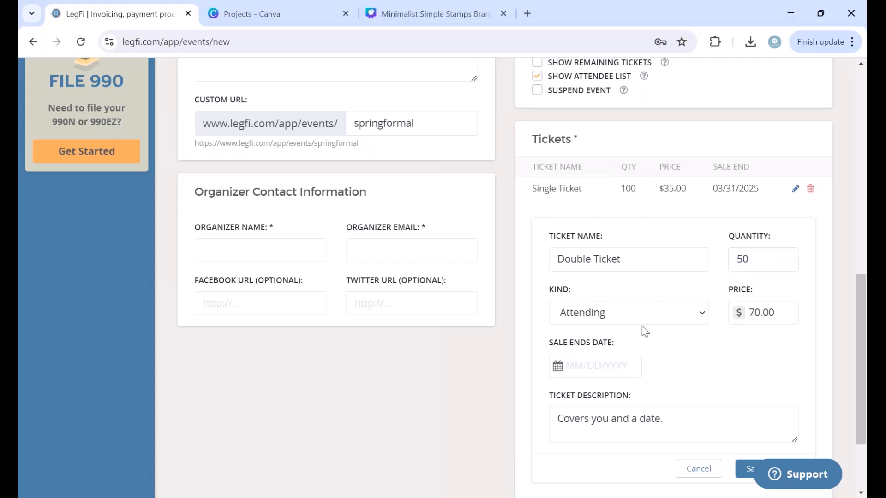
Step: Set the Double Ticket's sale end date to 03/31/2025 and save it
scroll(645, 332, "down", 1)
left_click(558, 334)
left_click(705, 164)
left_click(704, 164)
left_click(704, 164)
left_click(704, 164)
left_click(705, 163)
left_click(705, 163)
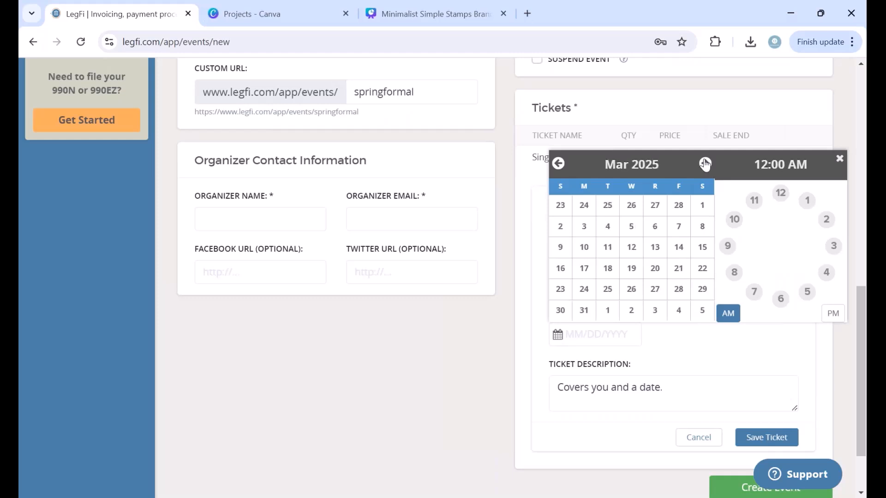
left_click(584, 310)
left_click(753, 396)
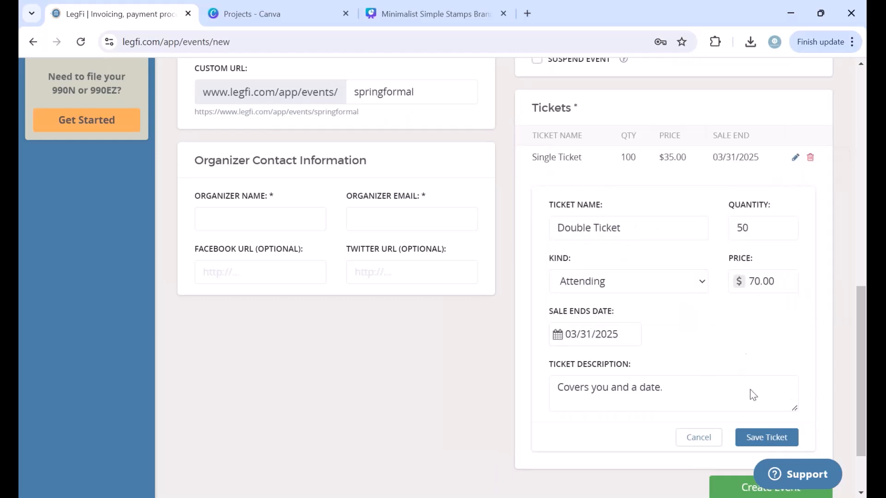
left_click(766, 437)
Step: Enter the organizer's full name and e-mail address under Organizer Contact Information
scroll(448, 414, "up", 3)
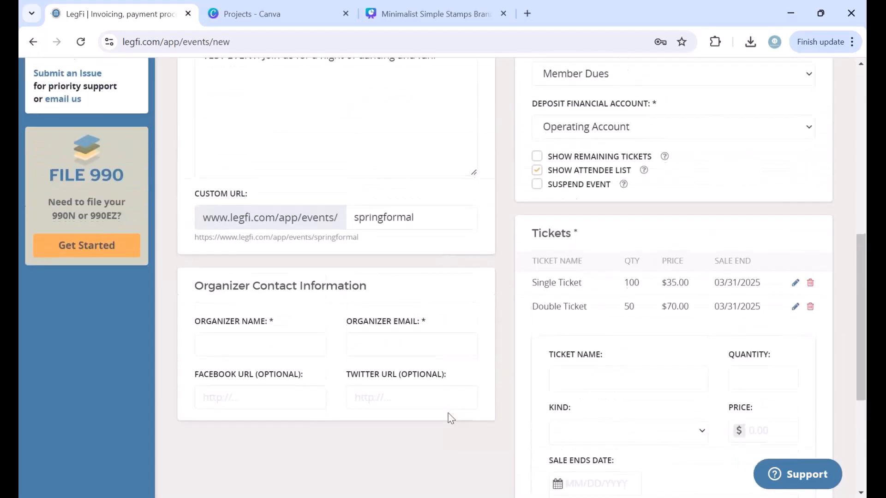
scroll(451, 418, "up", 8)
scroll(450, 418, "down", 8)
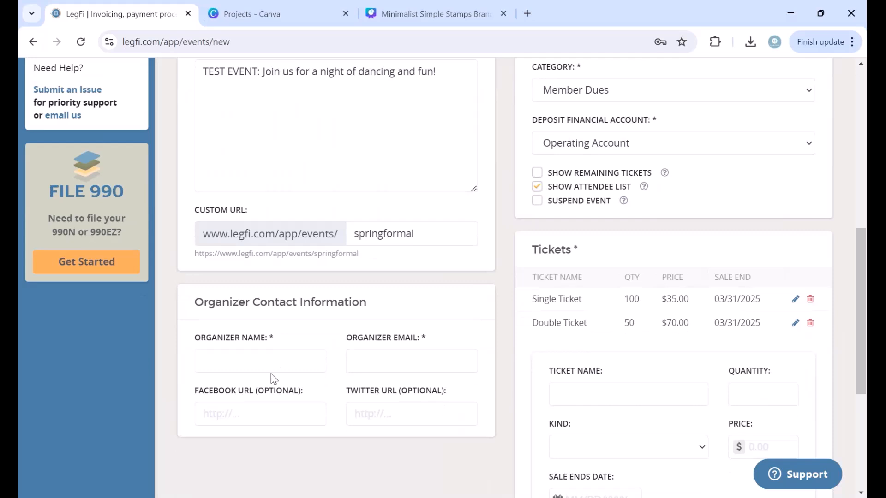
left_click(270, 367)
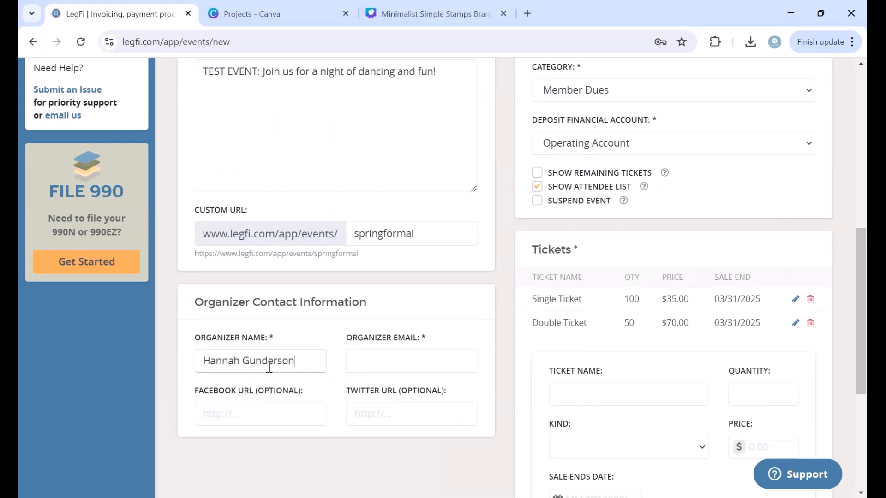
left_click(399, 363)
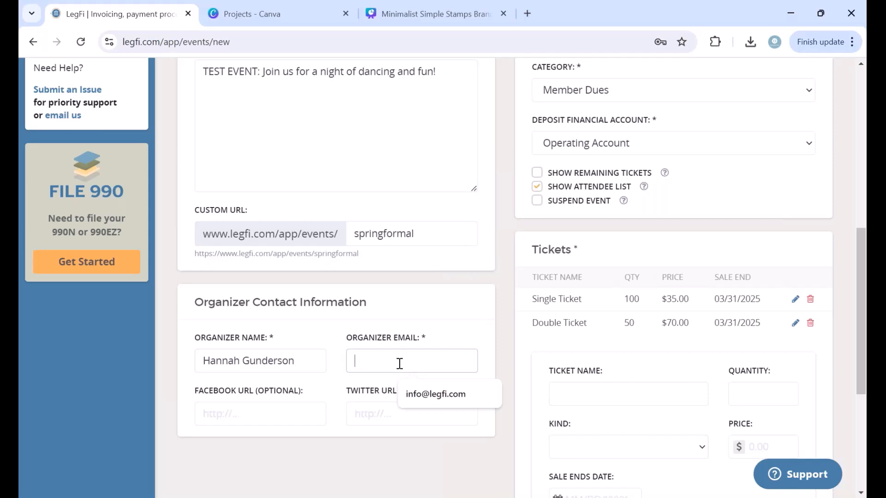
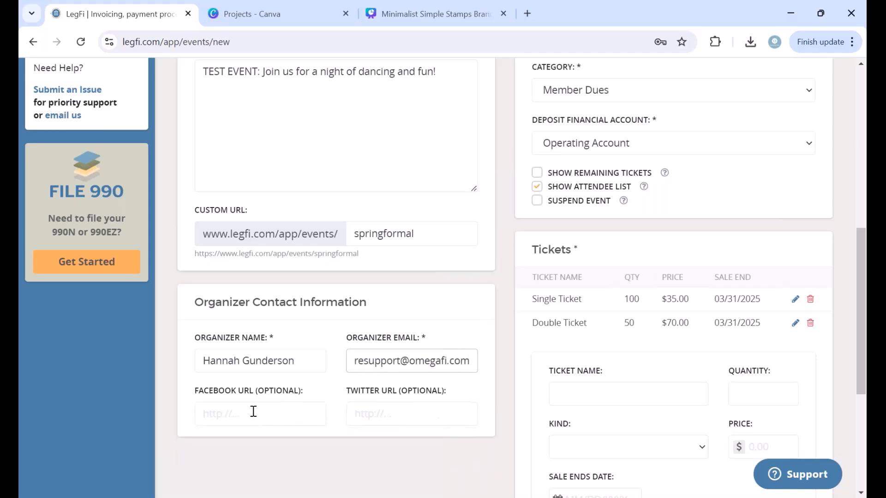
left_click(325, 386)
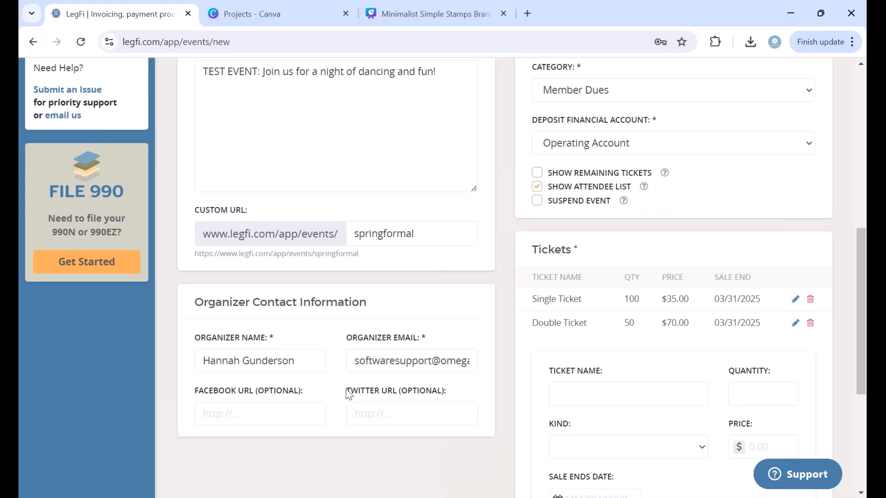
scroll(403, 310, "down", 5)
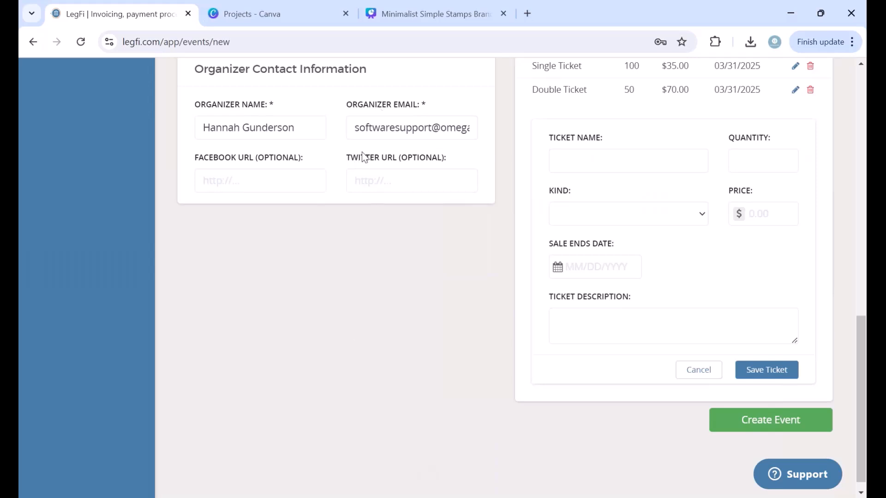
scroll(367, 383, "up", 1)
scroll(367, 383, "down", 1)
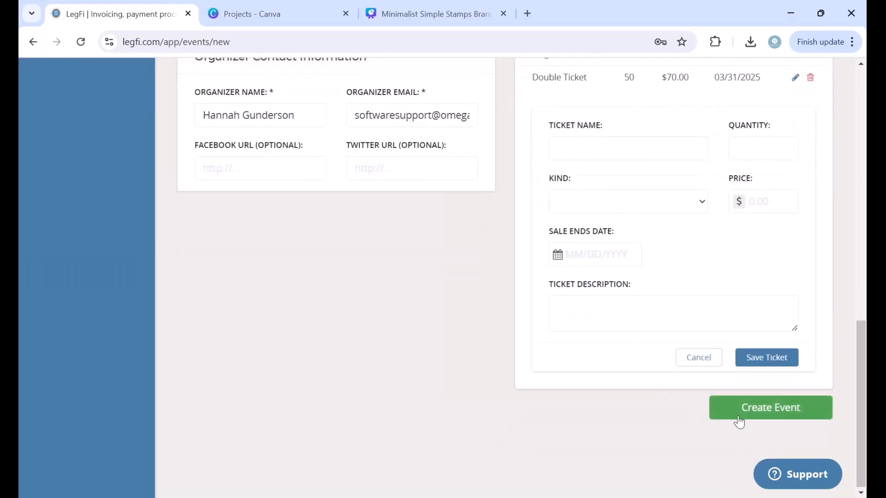
left_click(751, 409)
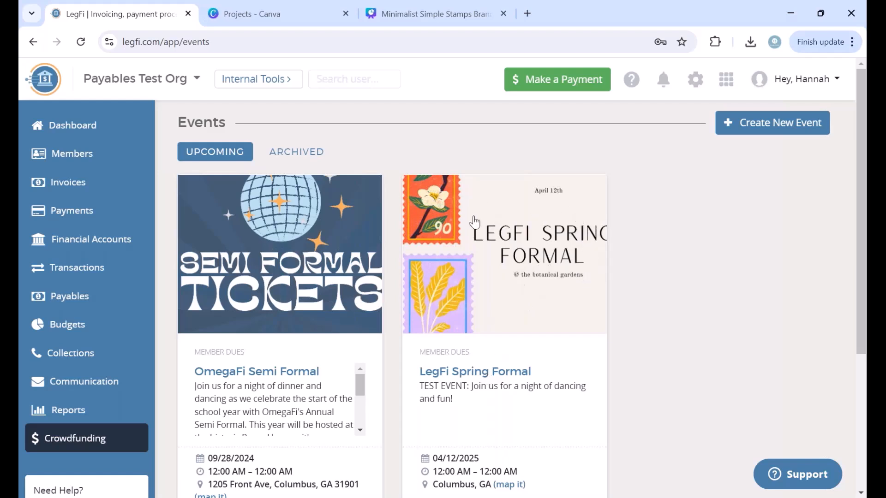
left_click(466, 382)
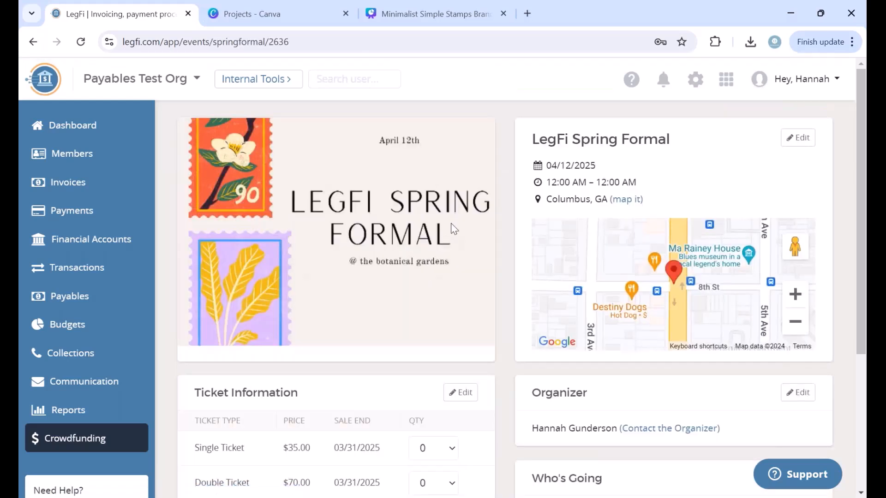
scroll(438, 331, "down", 5)
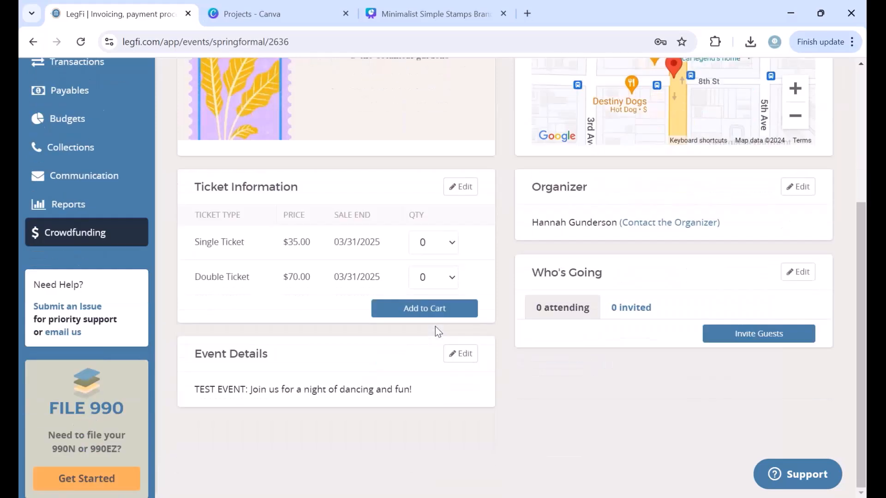
scroll(436, 325, "up", 5)
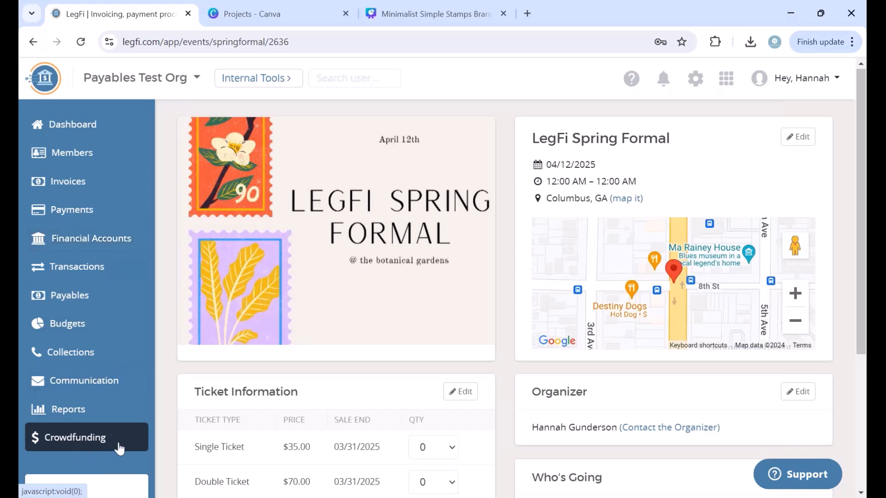
scroll(508, 333, "down", 1)
scroll(507, 338, "down", 1)
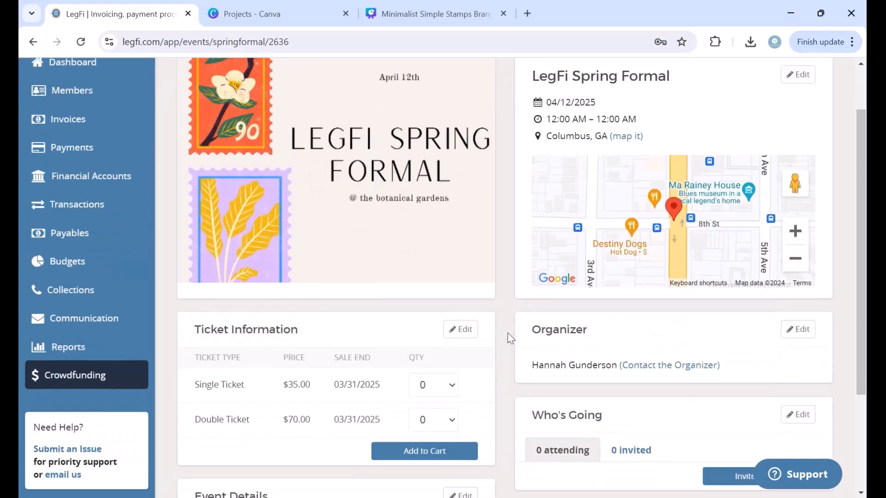
scroll(508, 332, "up", 2)
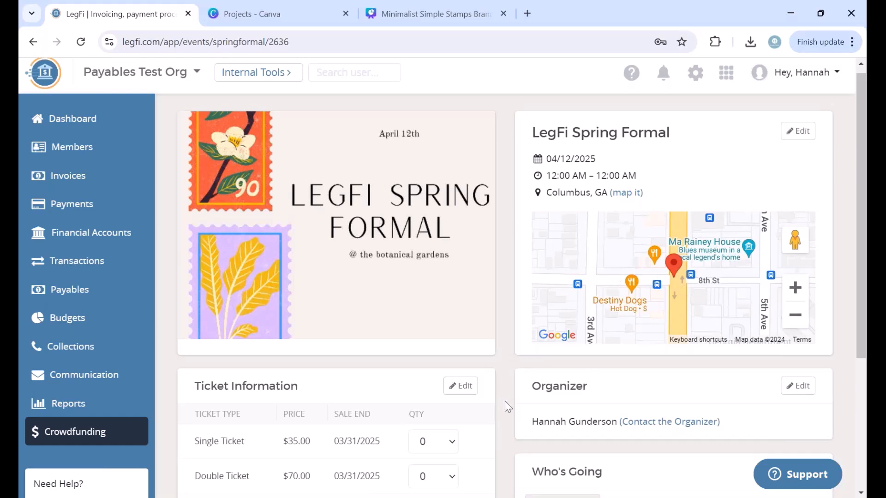
scroll(517, 344, "down", 1)
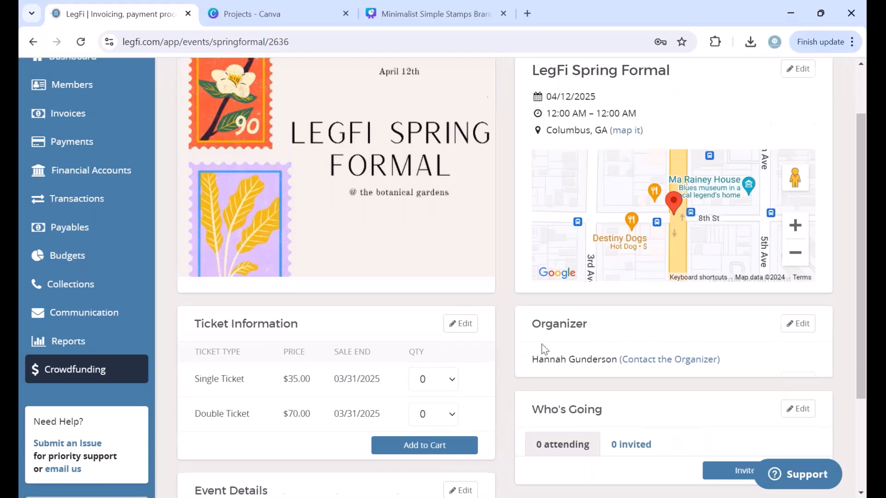
scroll(539, 350, "down", 3)
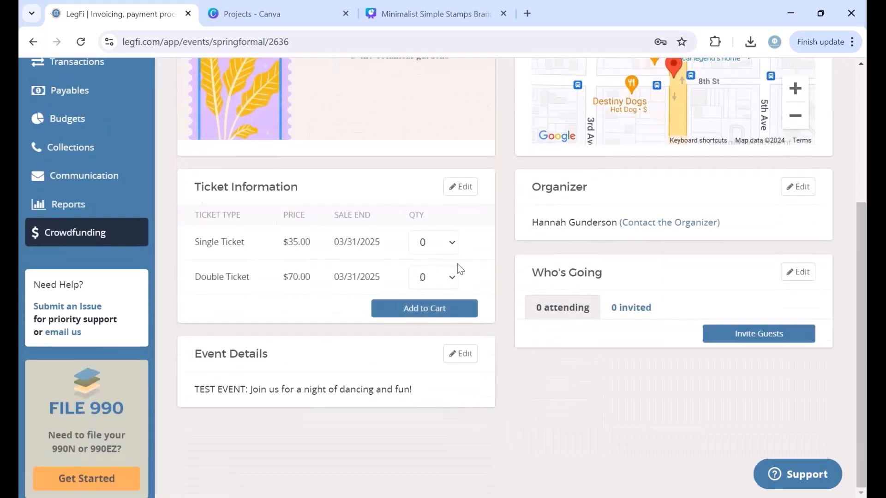
Step: Add one Single Ticket to the cart
left_click(455, 243)
left_click(430, 276)
left_click(415, 308)
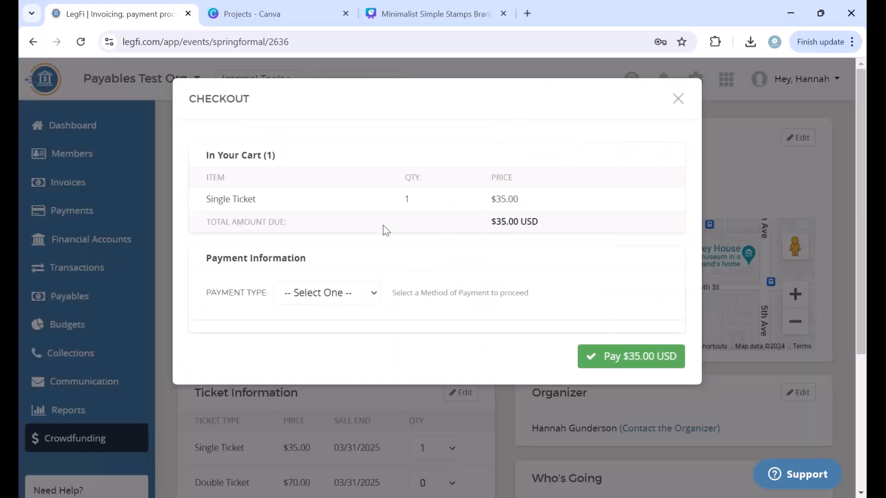
Step: Choose New Credit Card as payment, then close the $35.00 checkout unpaid
left_click(347, 297)
left_click(342, 326)
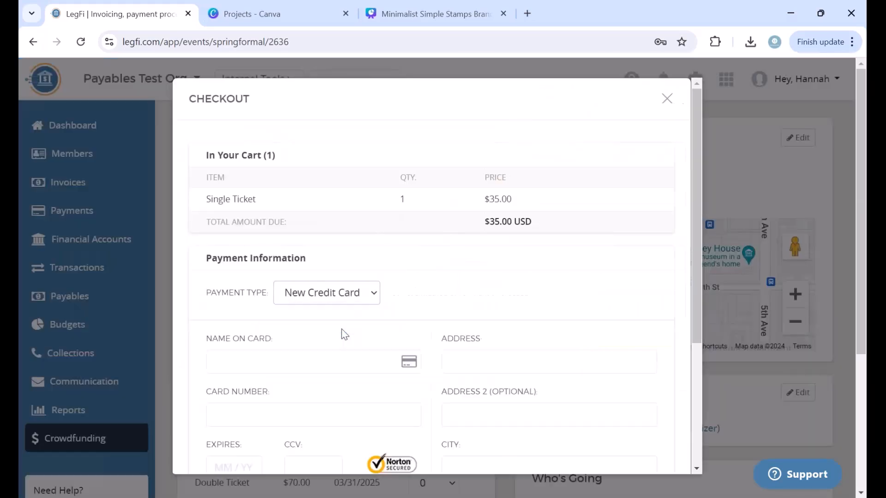
scroll(466, 247, "down", 1)
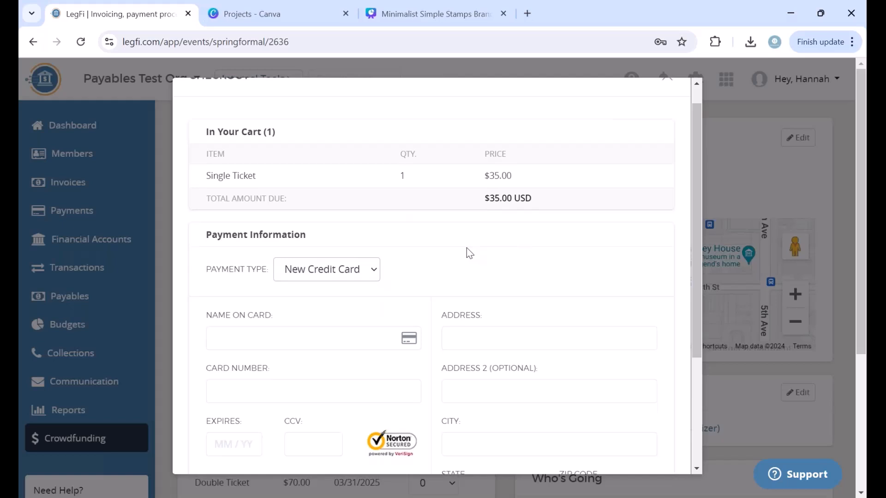
scroll(466, 248, "down", 3)
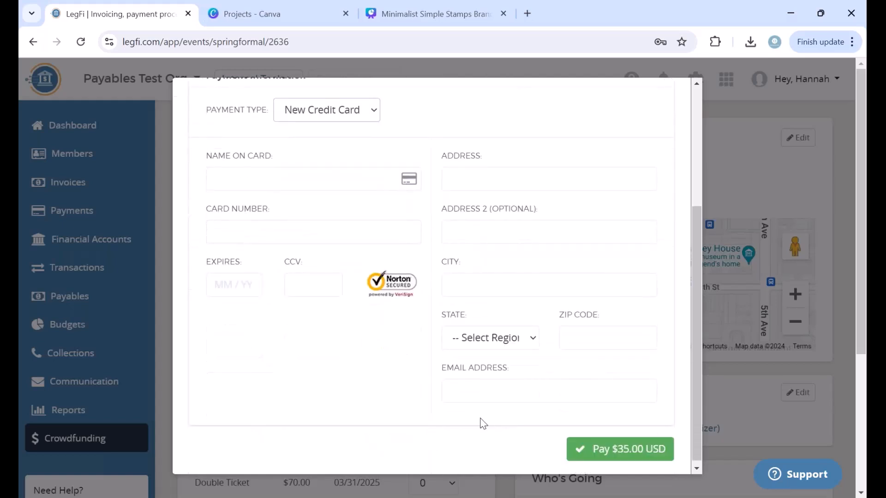
scroll(451, 309, "up", 5)
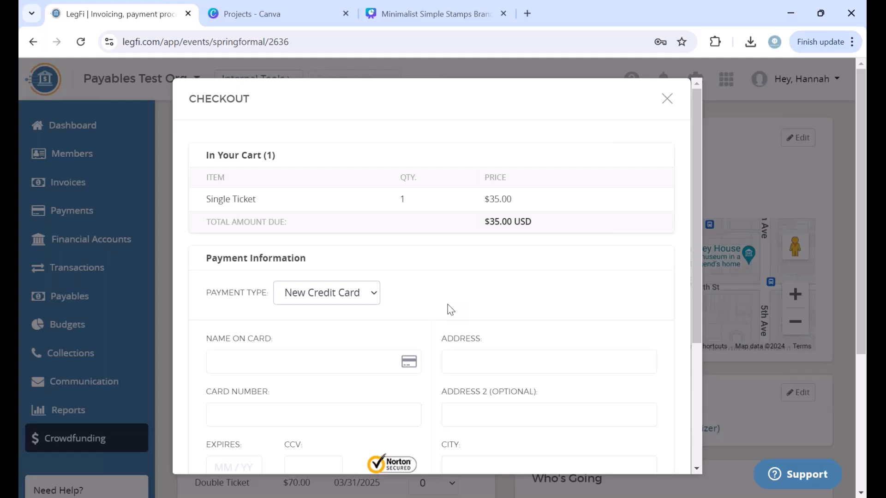
left_click(667, 98)
scroll(517, 336, "down", 5)
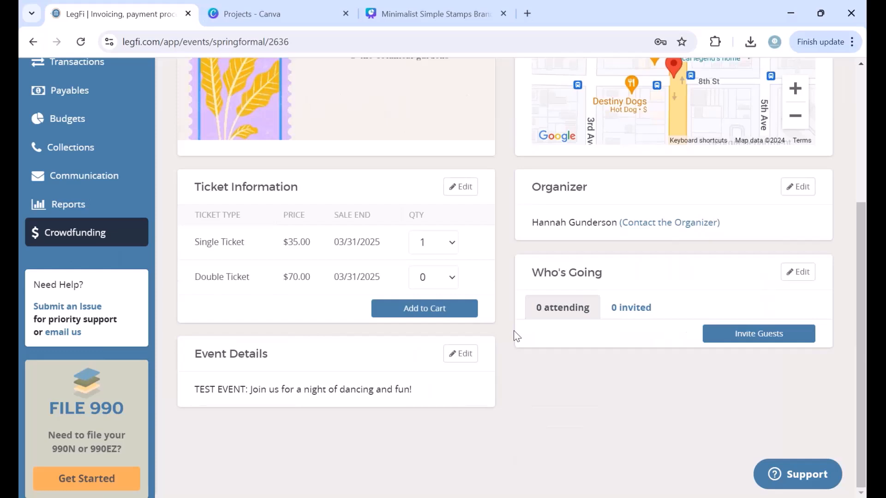
scroll(514, 332, "up", 2)
Step: Go to the Crowdfunding overview and open the Events list
left_click(86, 322)
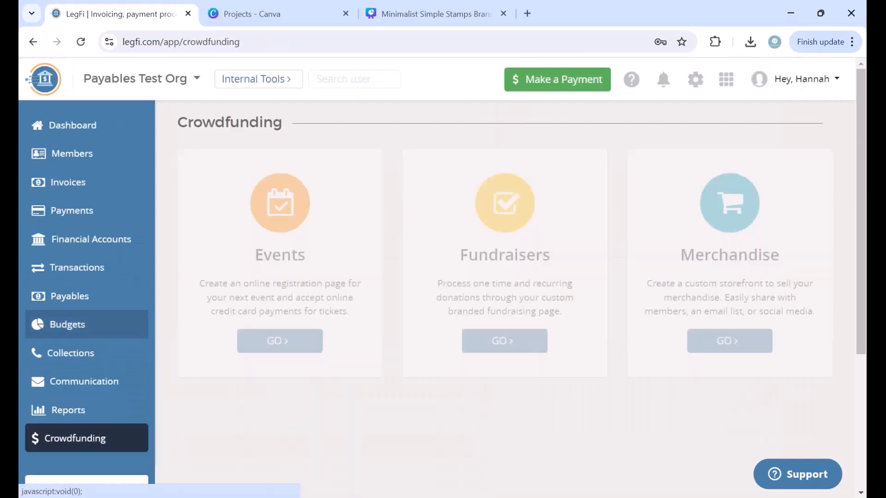
left_click(279, 341)
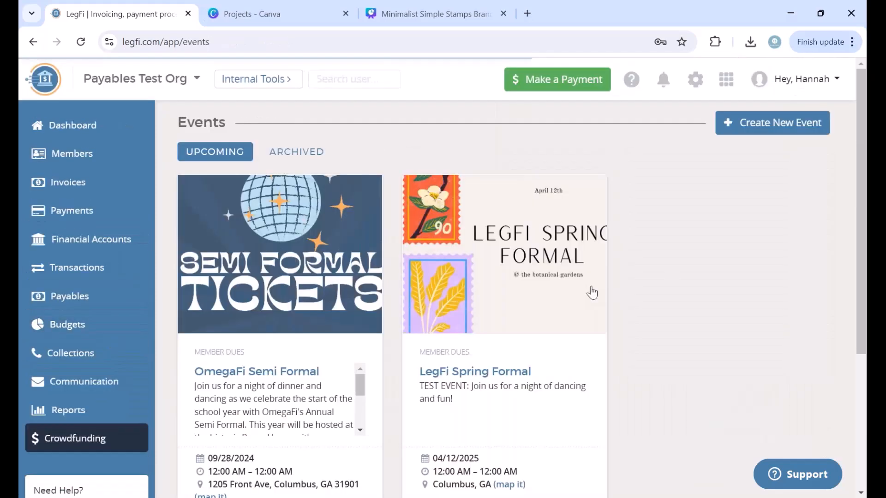
scroll(649, 316, "down", 3)
left_click(567, 406)
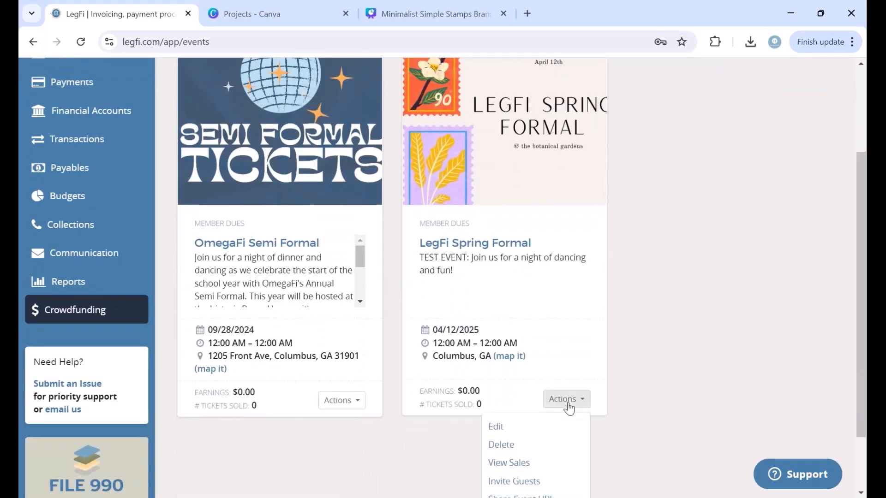
scroll(568, 407, "down", 2)
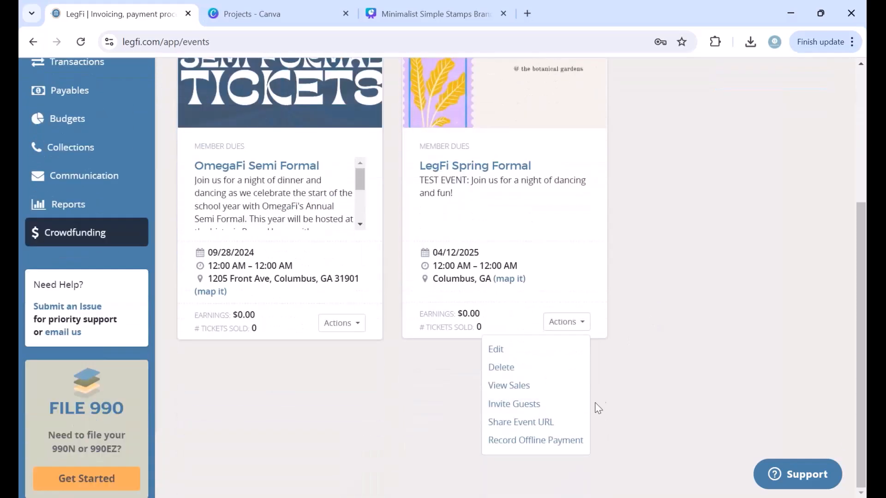
left_click(546, 422)
left_click_drag(550, 184, 308, 191)
key("ctrl+c")
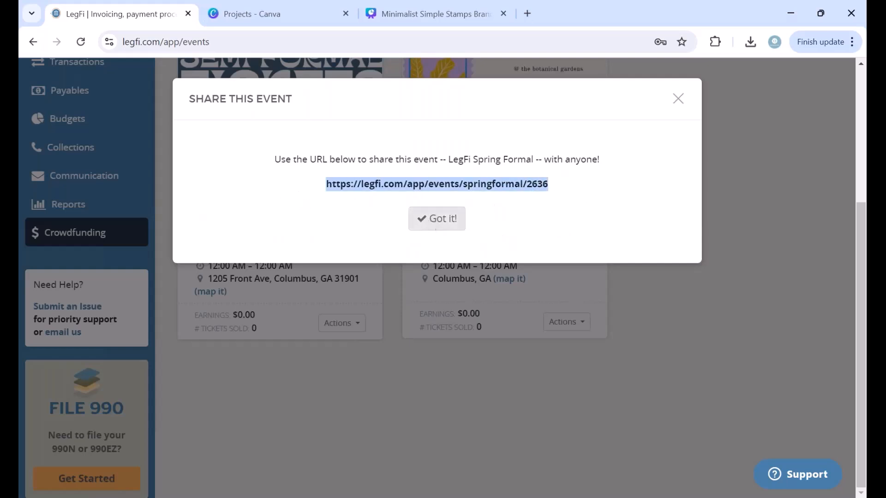
left_click(430, 220)
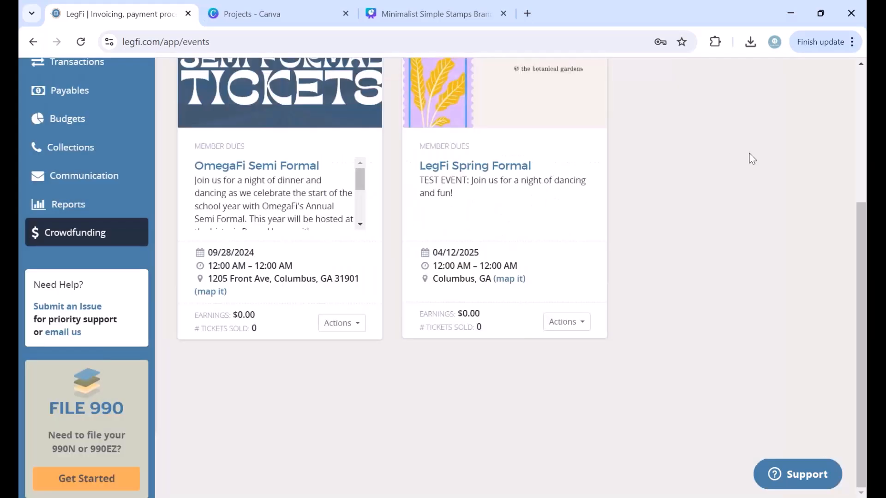
Step: Open a new incognito window and load the pasted Spring Formal event URL
left_click(775, 43)
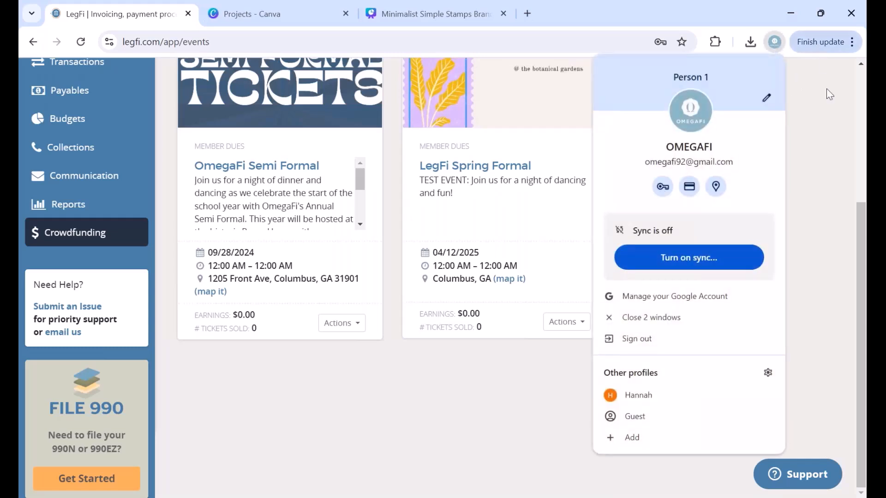
left_click(829, 94)
left_click(826, 42)
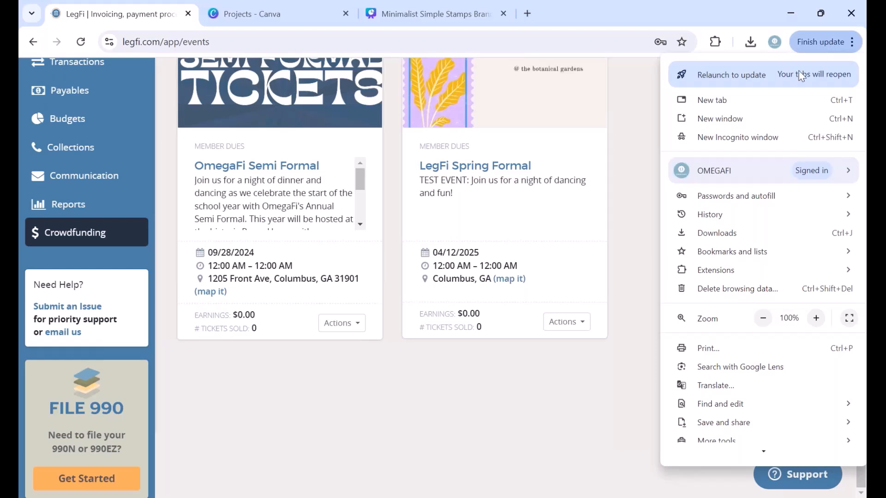
left_click(752, 141)
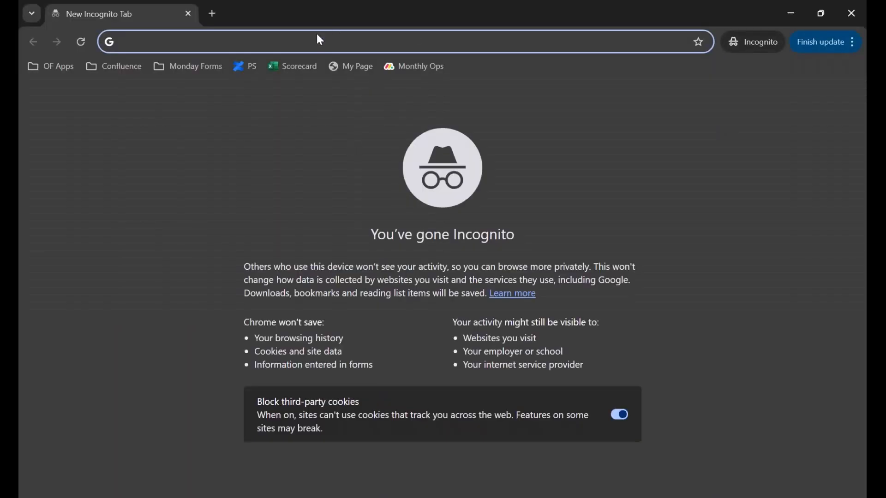
key("ctrl+v")
key("Return")
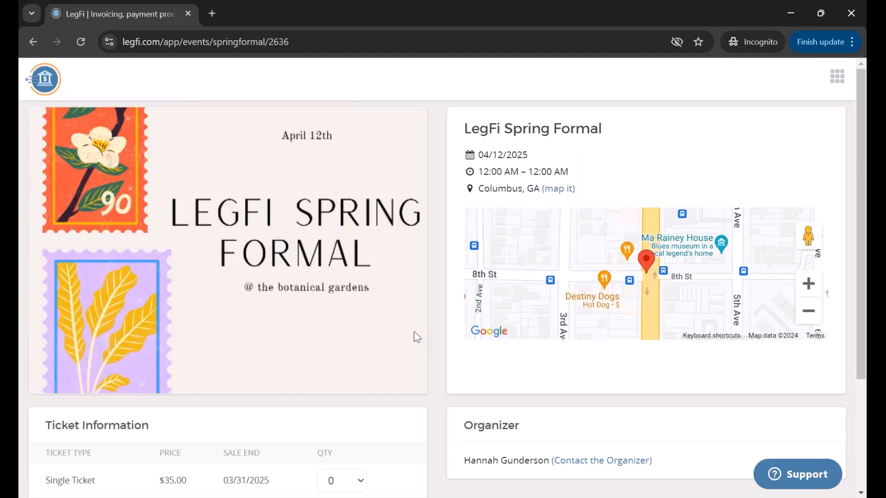
Step: Set Single Ticket quantity to 1, add it to the cart, then close checkout
scroll(248, 411, "down", 3)
scroll(244, 409, "up", 3)
scroll(332, 297, "down", 3)
left_click(359, 328)
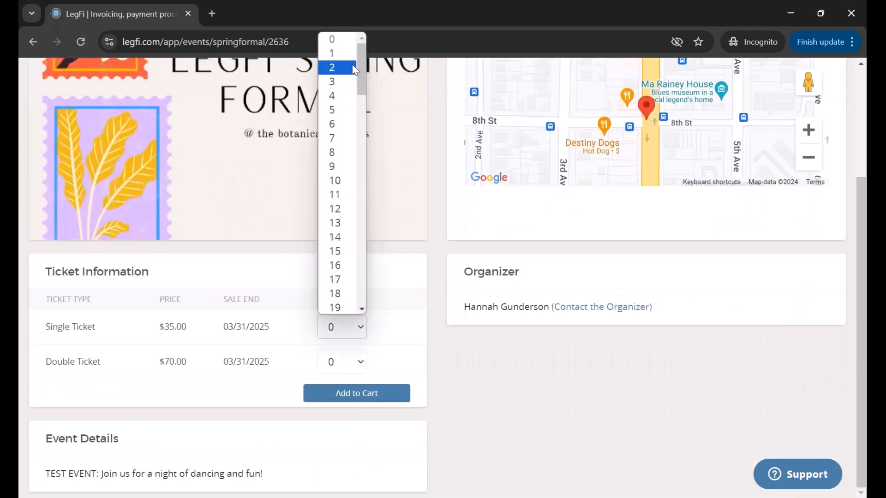
left_click(344, 53)
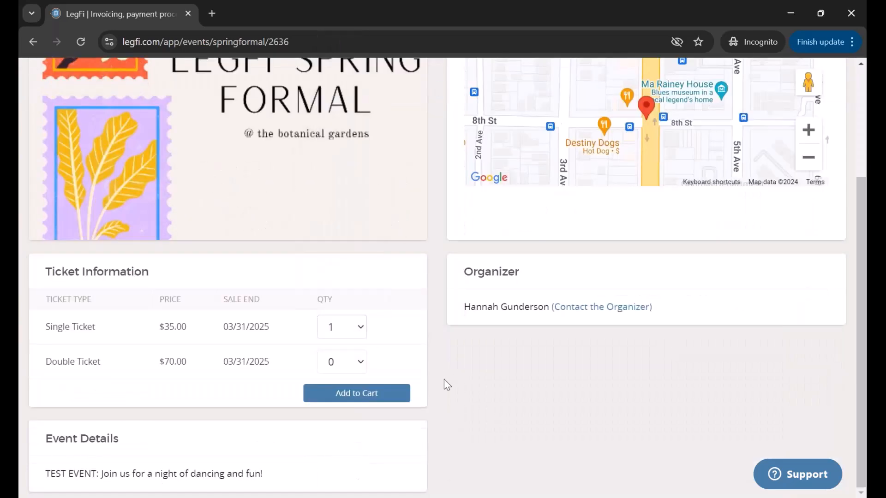
left_click(390, 395)
scroll(322, 345, "down", 5)
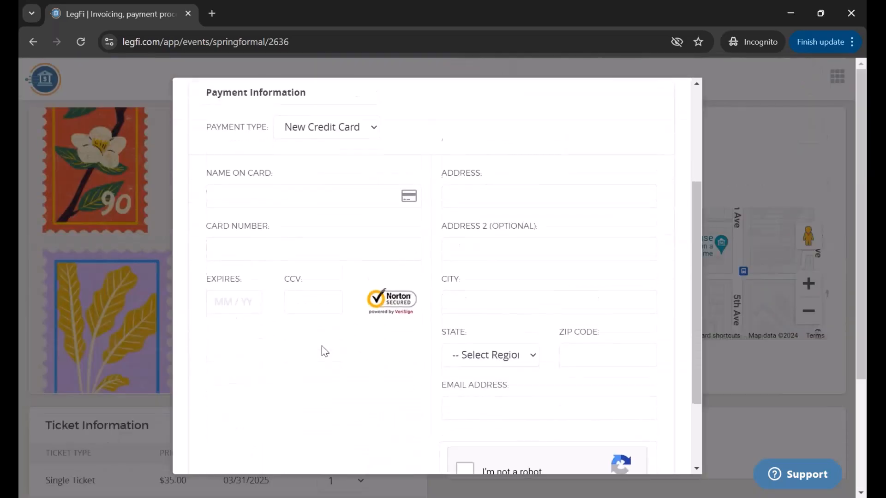
scroll(322, 345, "up", 6)
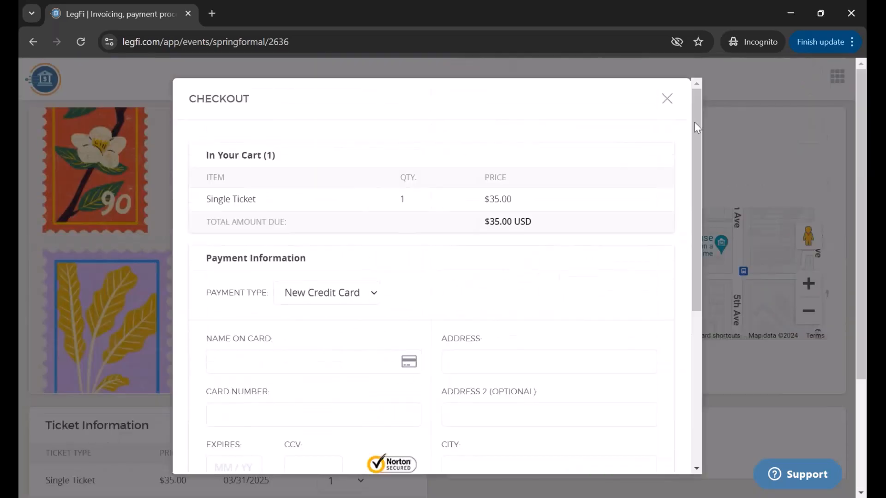
left_click(666, 102)
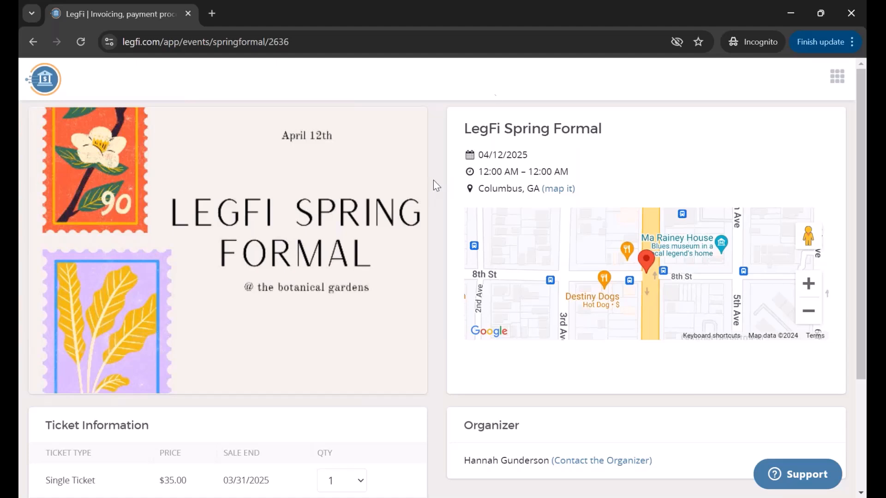
Step: Close the incognito event preview and open the Merchandise store from Crowdfunding
left_click(851, 13)
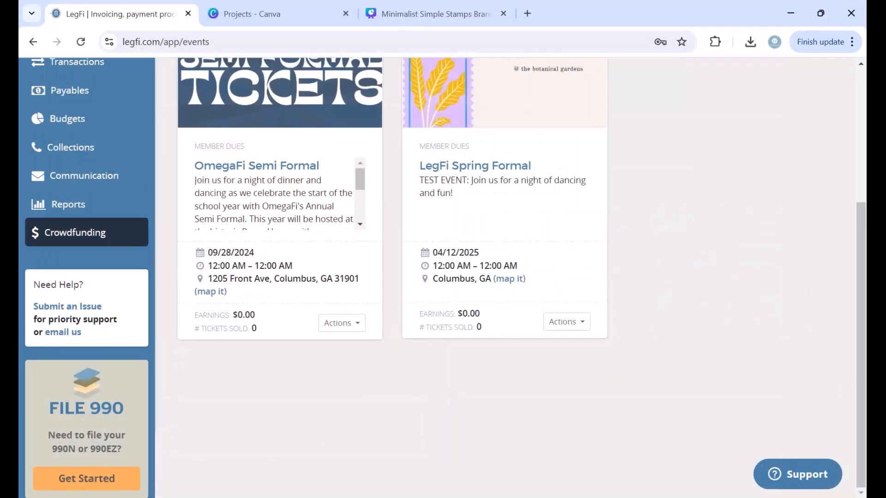
scroll(366, 339, "up", 4)
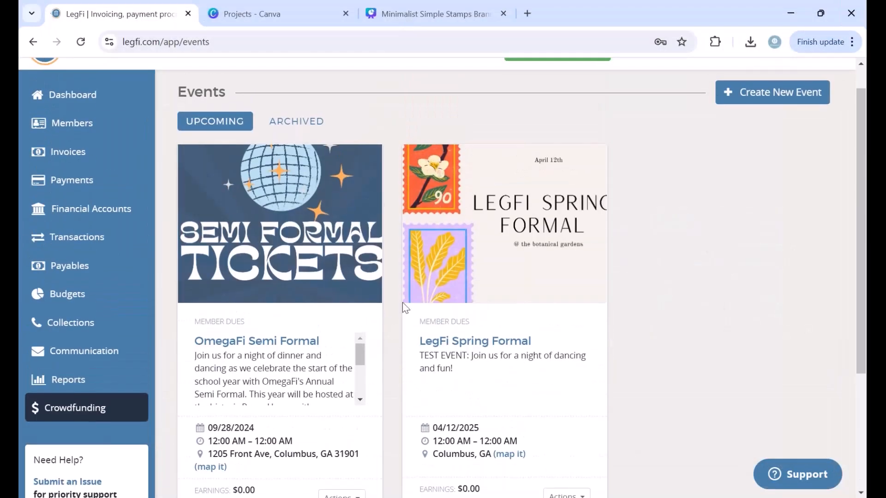
left_click(70, 407)
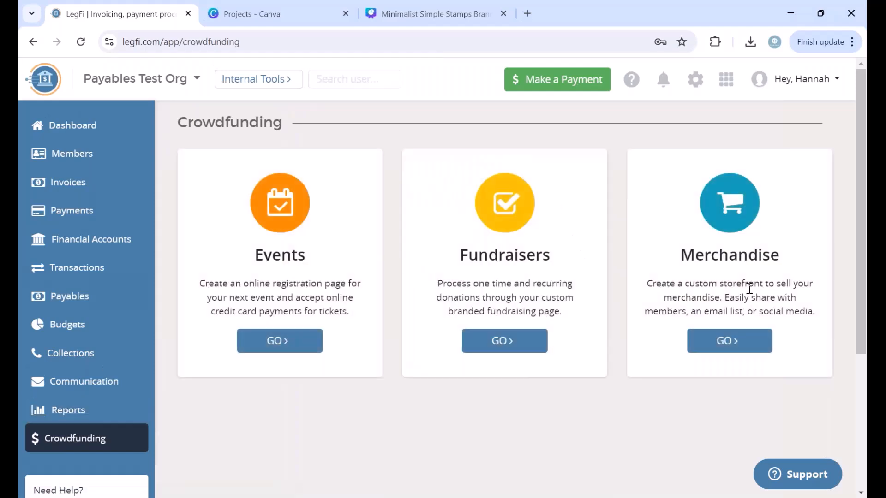
left_click(729, 342)
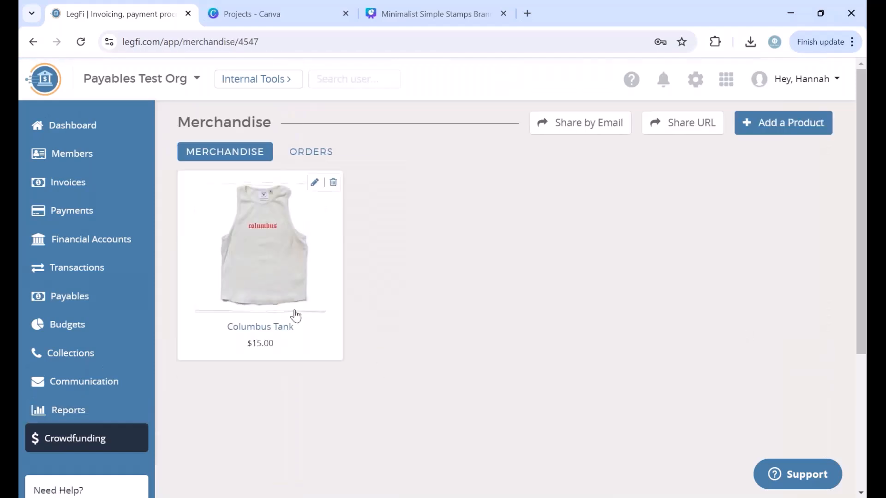
Step: Add a product named Spring Formal TShirt, priced 25, described 'Covers 1 Formal Tshirt'
left_click(794, 123)
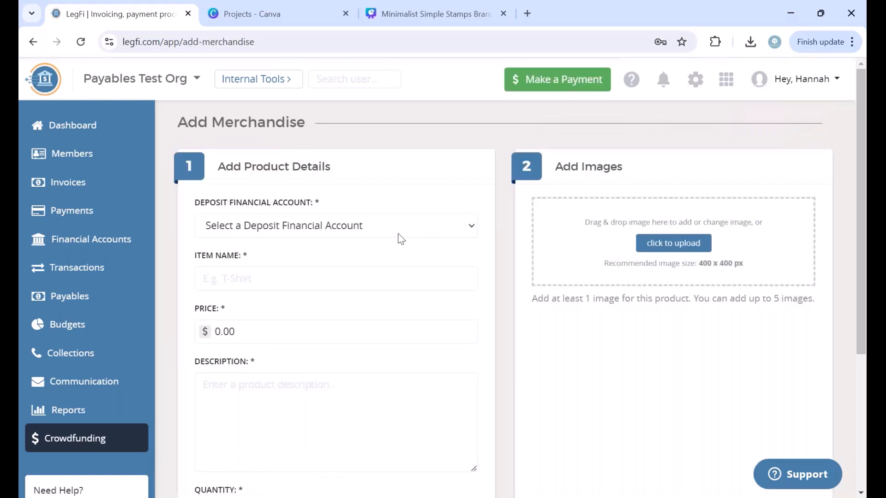
left_click(290, 277)
type("Spring Formal")
type(" Tee")
type("Shirt")
left_click(205, 332)
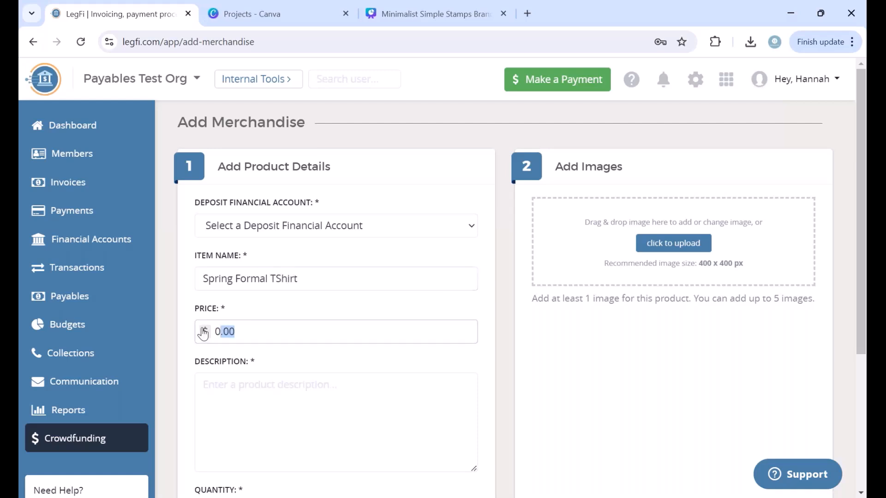
type("25")
left_click(318, 413)
type("Covers 1 Formal Tshirt")
Step: Set the product's mass quantity to 200
scroll(318, 414, "down", 5)
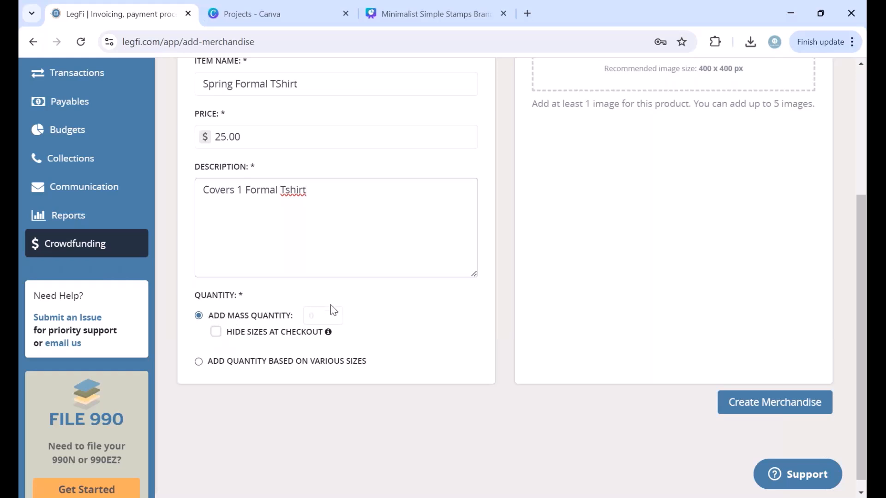
left_click(318, 315)
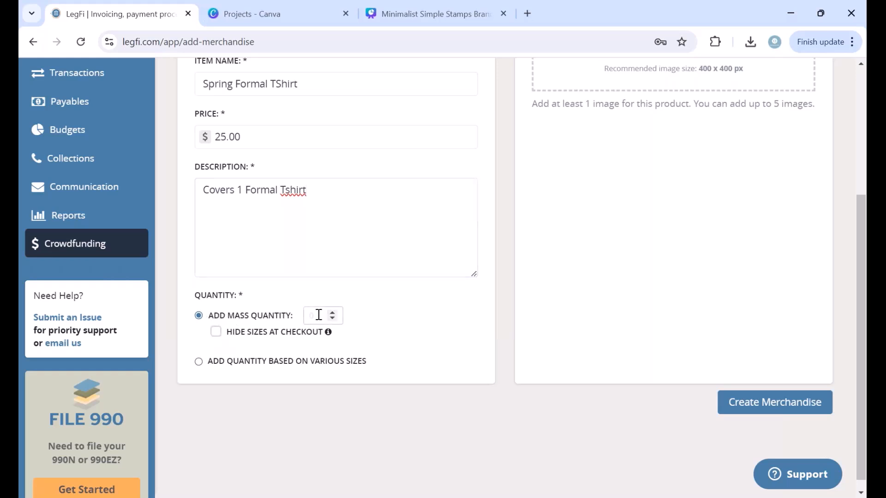
type("200")
left_click(445, 423)
left_click_drag(322, 315, 300, 317)
left_click(232, 363)
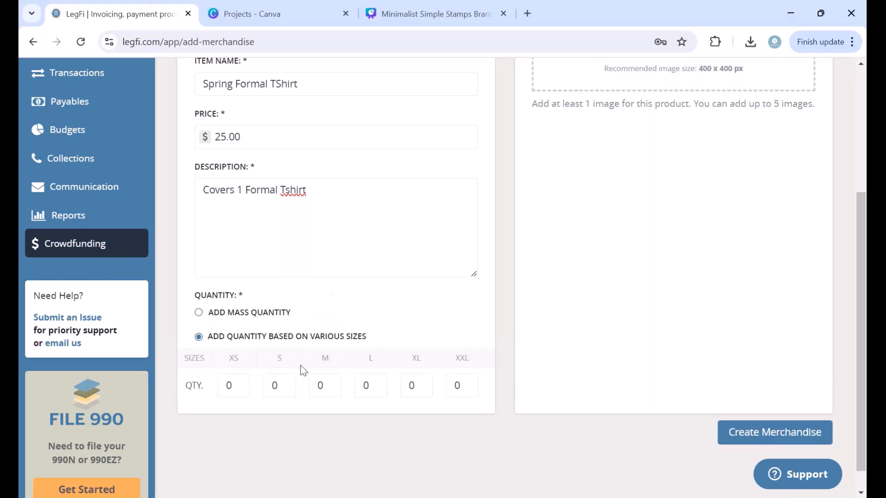
left_click(213, 313)
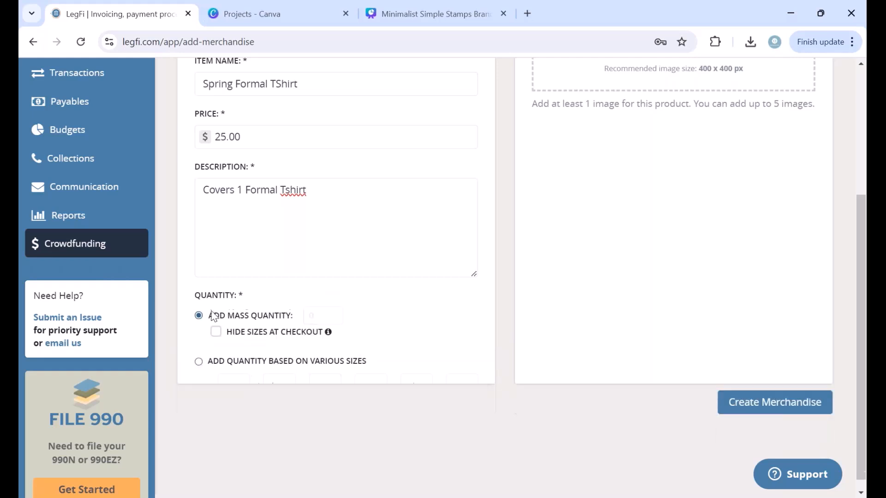
left_click(317, 312)
scroll(410, 267, "up", 3)
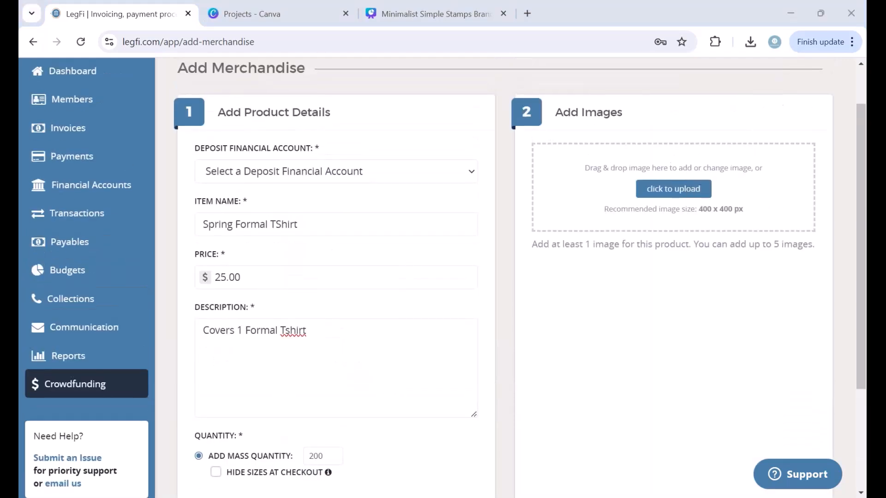
Step: Upload the Formal Tshirt photo, adjust its zoom to fit, and create the merchandise item
left_click(682, 188)
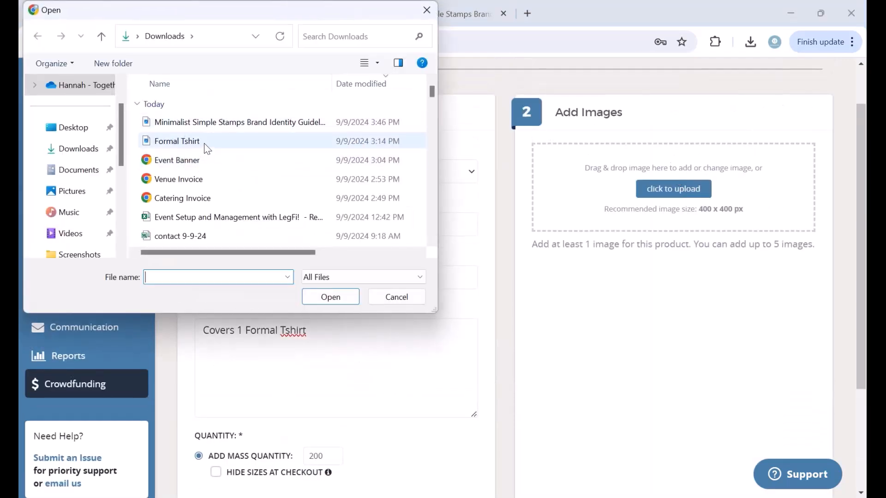
left_click(205, 141)
left_click(335, 301)
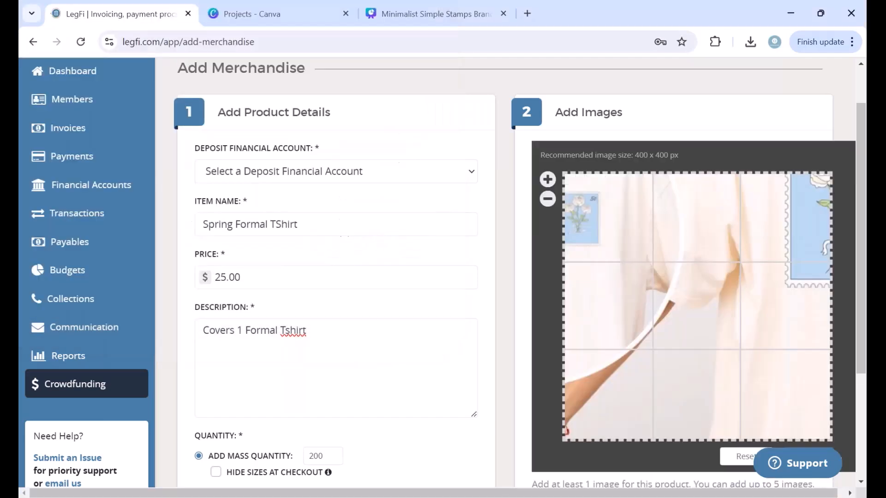
left_click(548, 199)
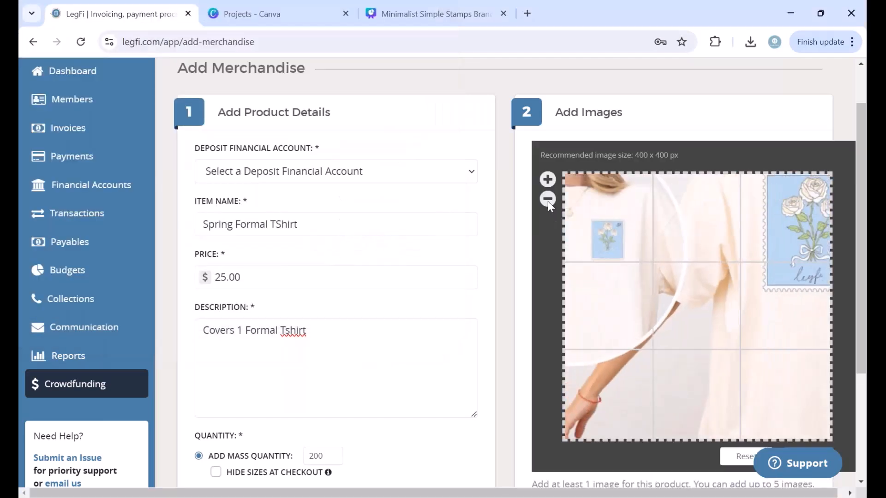
left_click(548, 199)
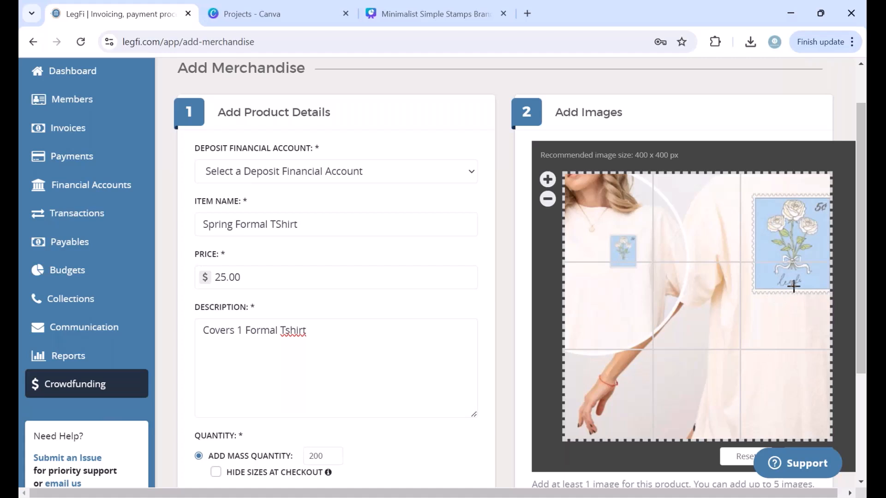
left_click(546, 205)
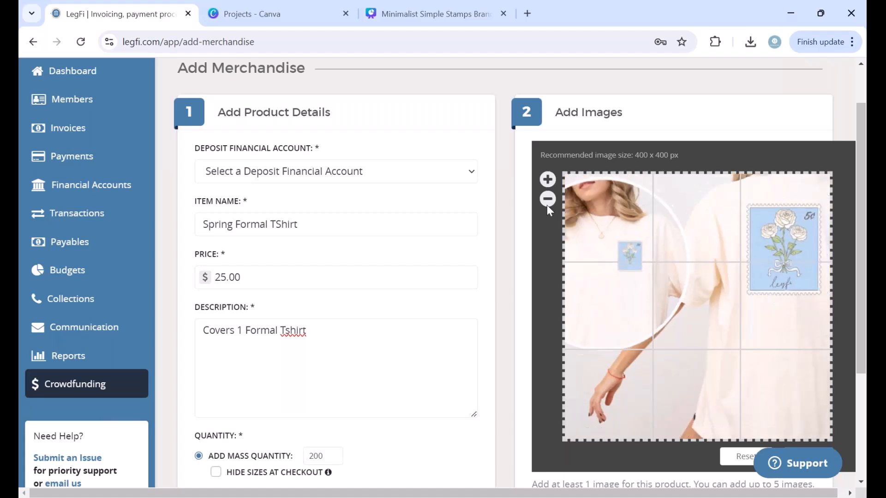
left_click(546, 205)
left_click(547, 205)
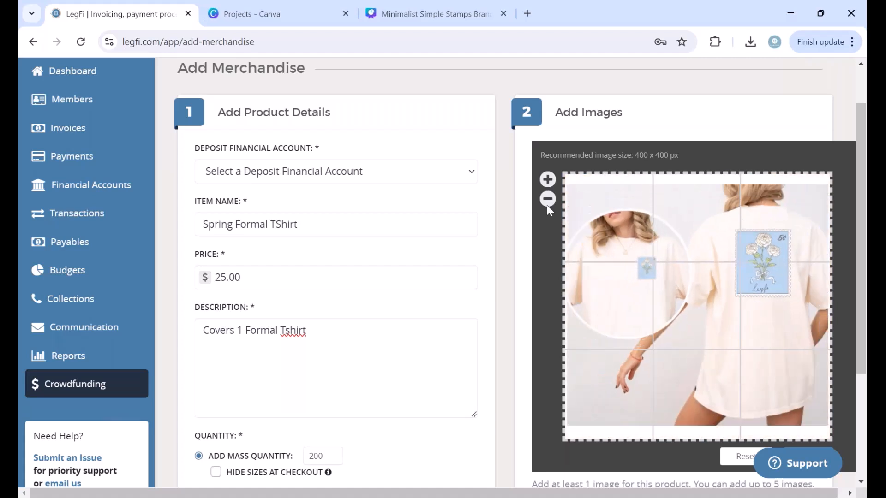
left_click(547, 180)
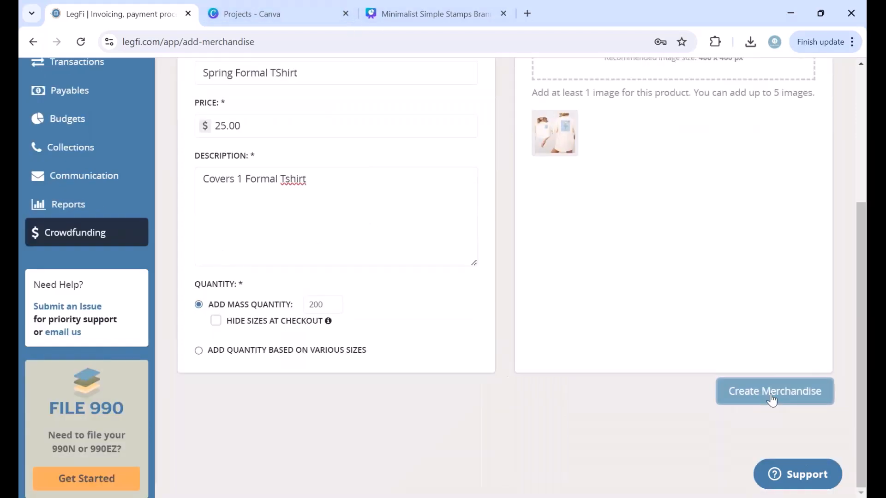
left_click(770, 398)
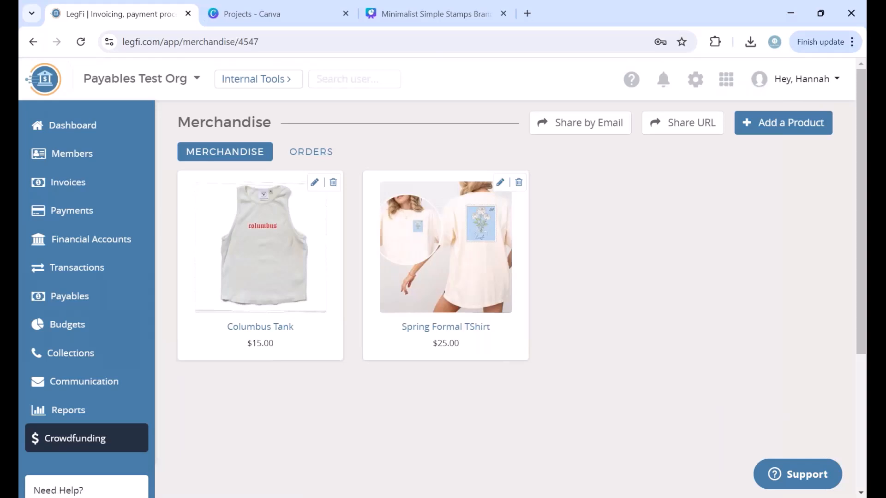
Step: Open the Spring Formal TShirt in the store and choose size XL, quantity 2
scroll(505, 266, "down", 1)
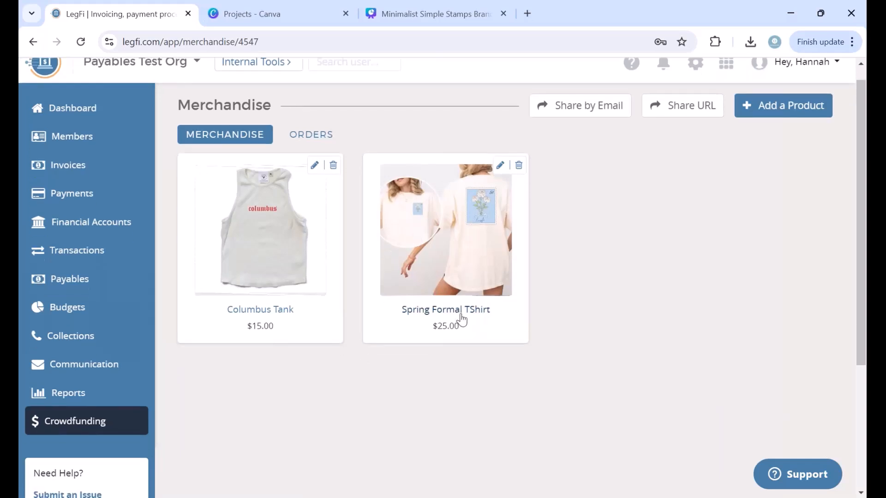
left_click(76, 432)
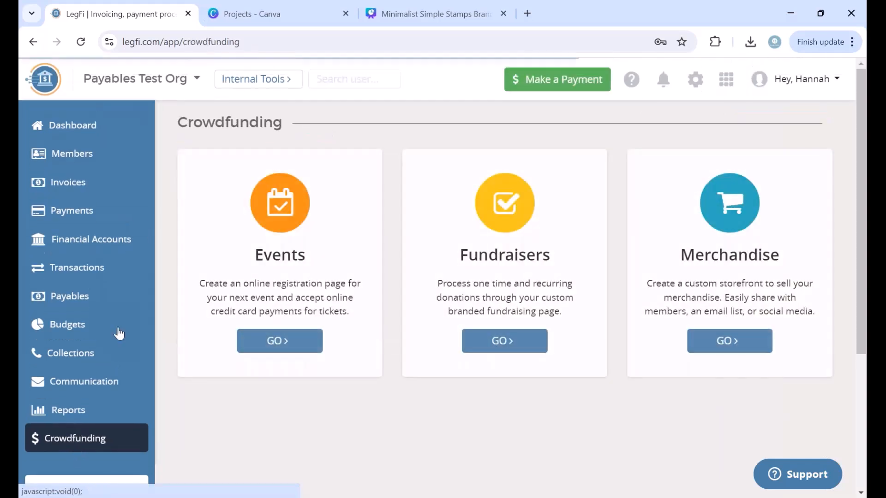
left_click(728, 340)
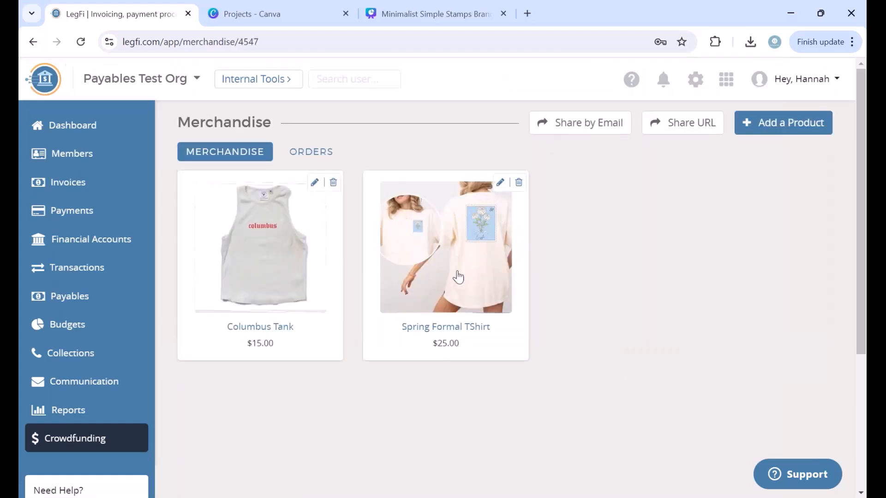
left_click(440, 325)
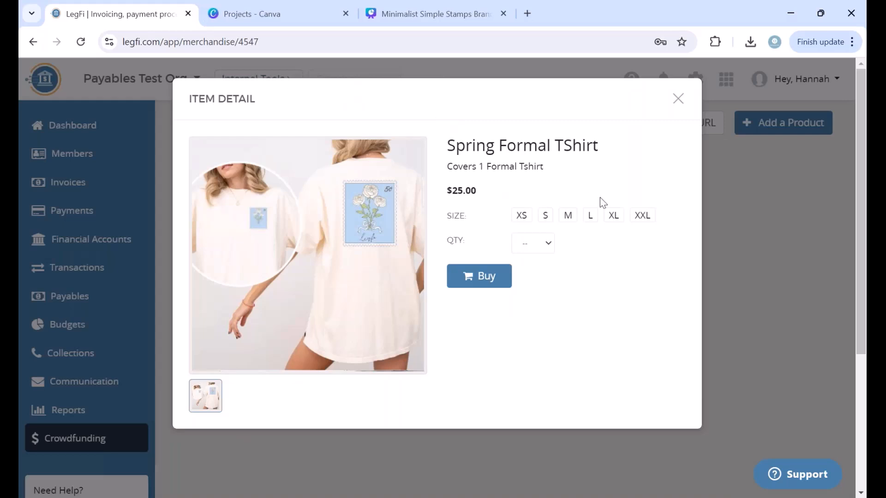
left_click(612, 225)
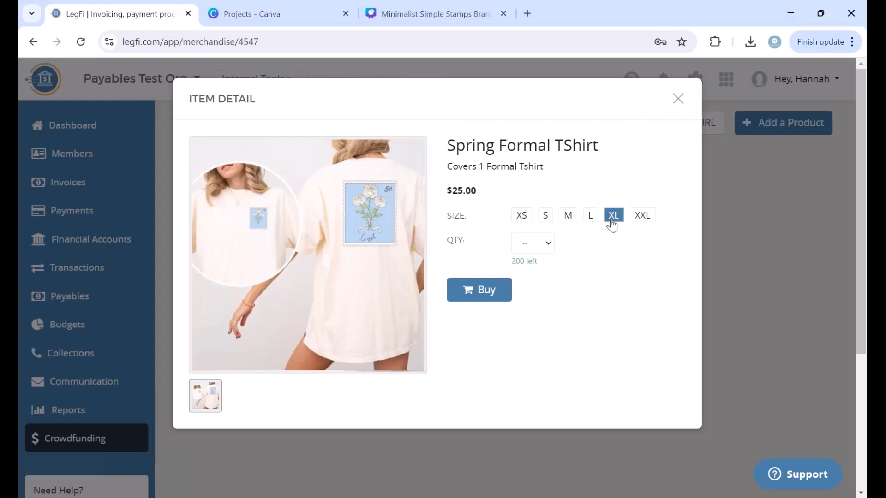
left_click(526, 245)
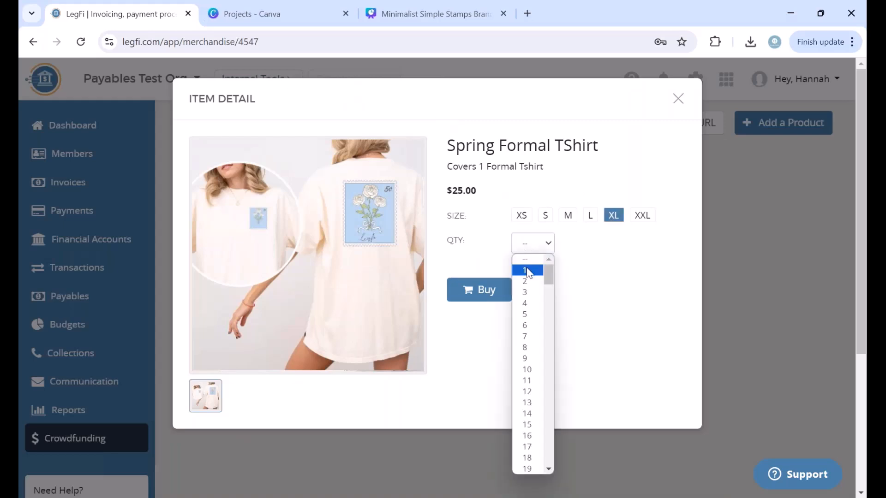
left_click(528, 270)
left_click(547, 243)
left_click(542, 278)
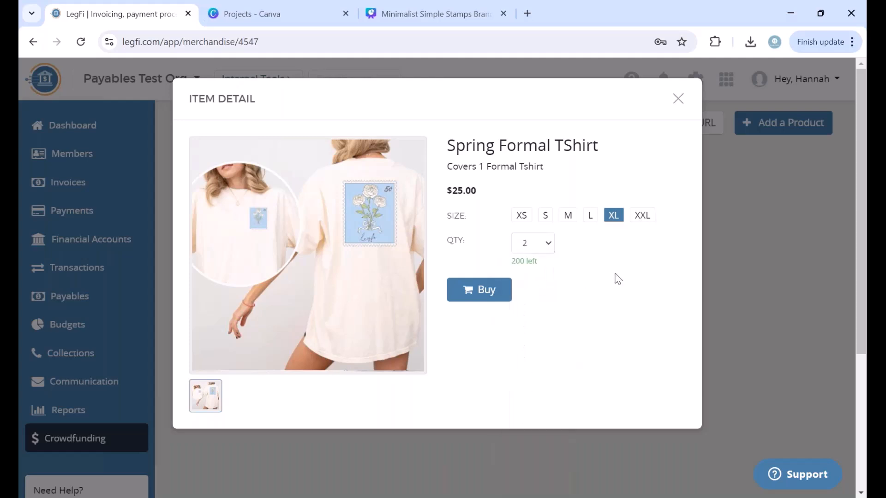
Step: Go to checkout, pick New Credit Card payment, then close checkout and item details unpaid
left_click(466, 288)
left_click(314, 289)
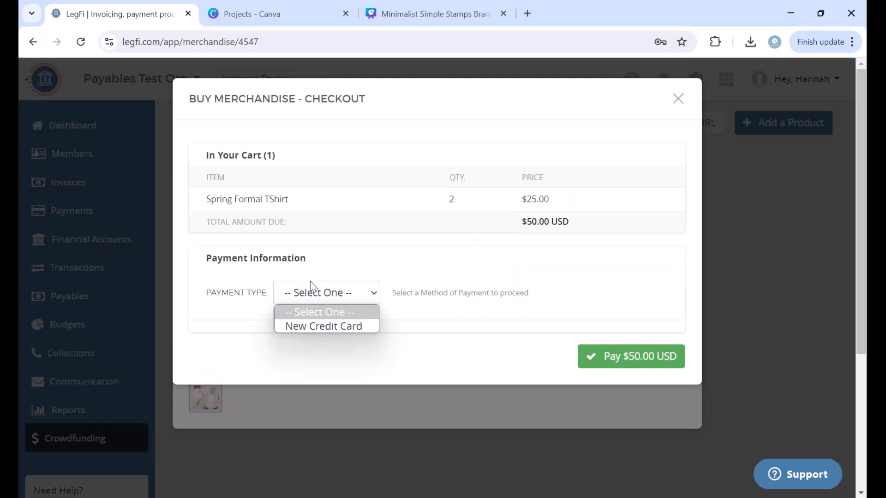
left_click(316, 326)
scroll(331, 364, "down", 4)
scroll(330, 364, "up", 4)
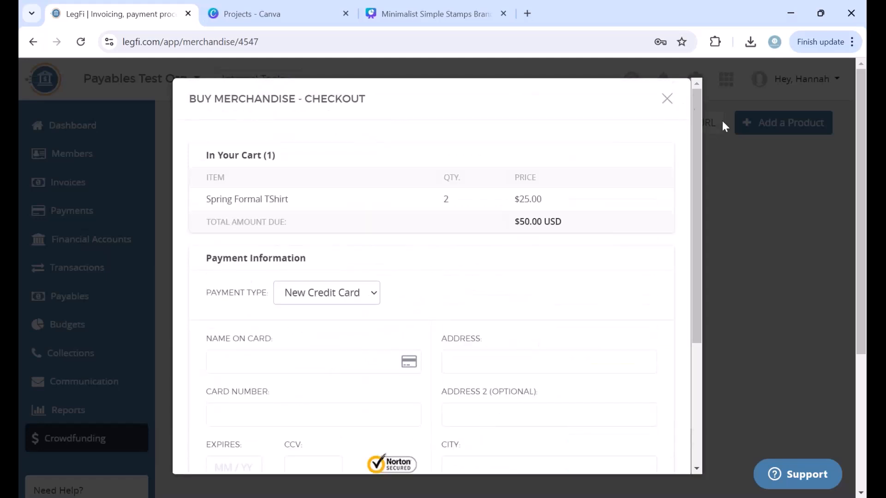
left_click(660, 103)
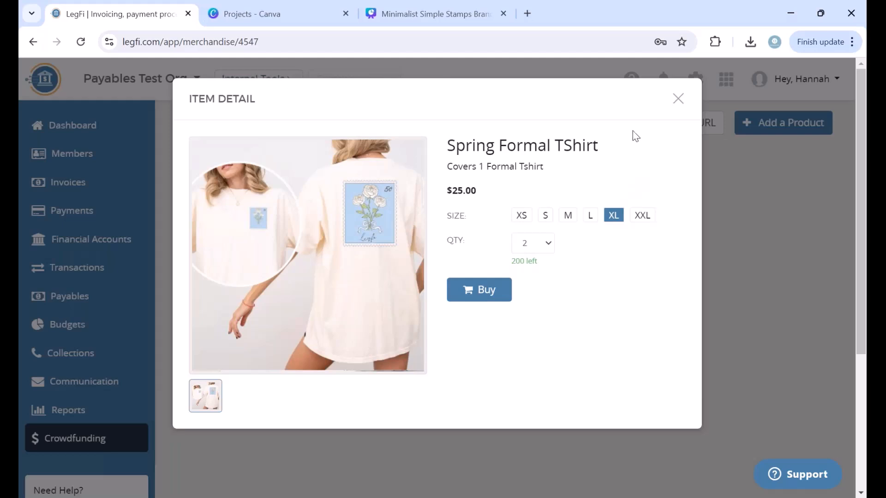
left_click(676, 98)
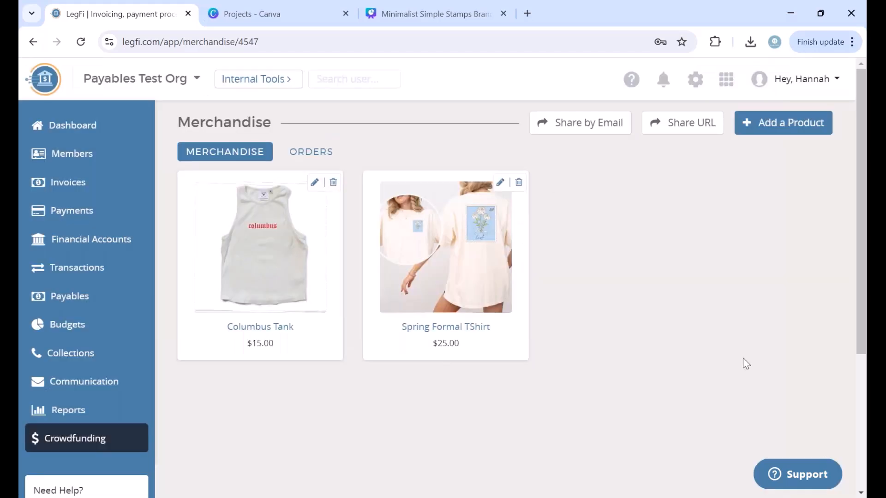
Step: From Events, show LegFi Spring Formal's share URL, select the link, and close the dialog
scroll(743, 359, "down", 1)
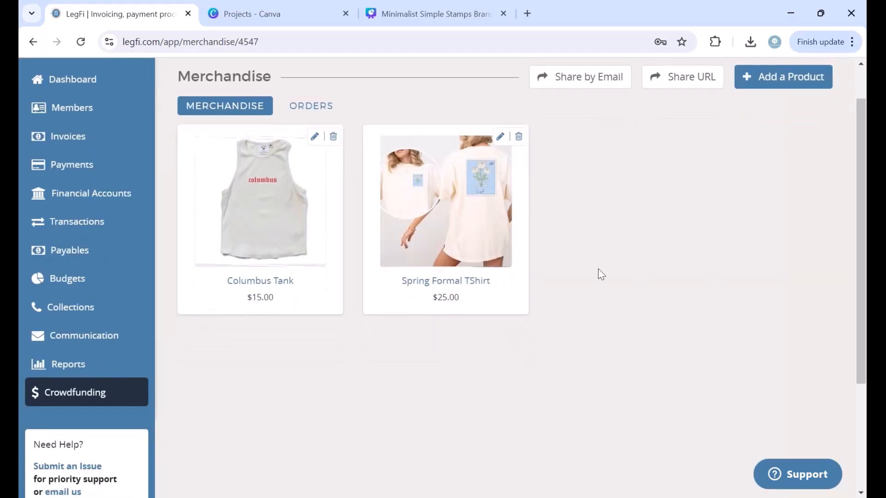
left_click(76, 392)
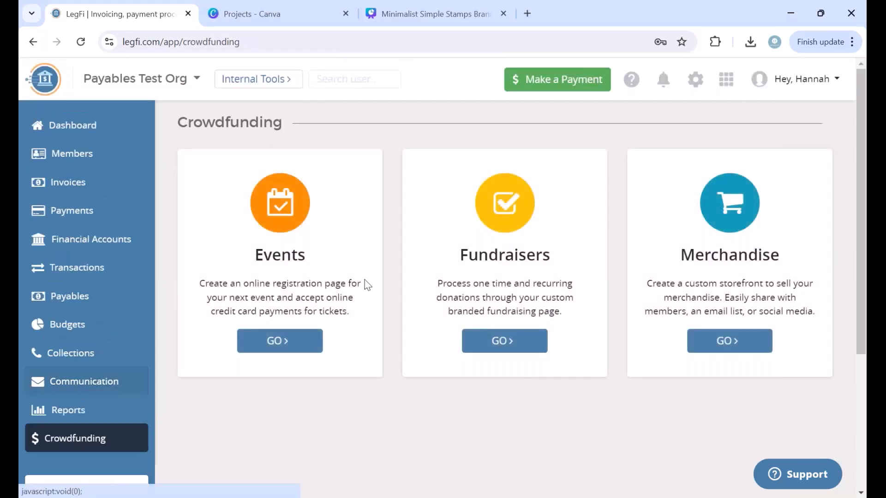
left_click(297, 336)
scroll(544, 336, "down", 2)
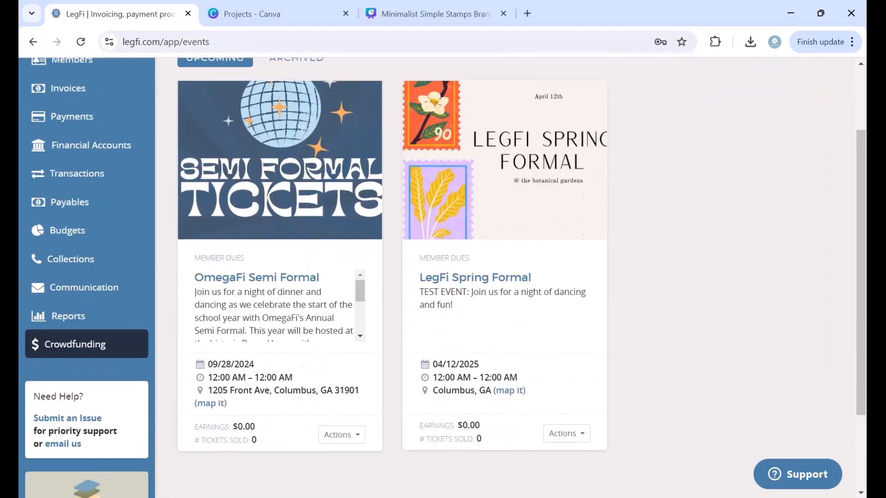
left_click(576, 443)
scroll(577, 444, "down", 2)
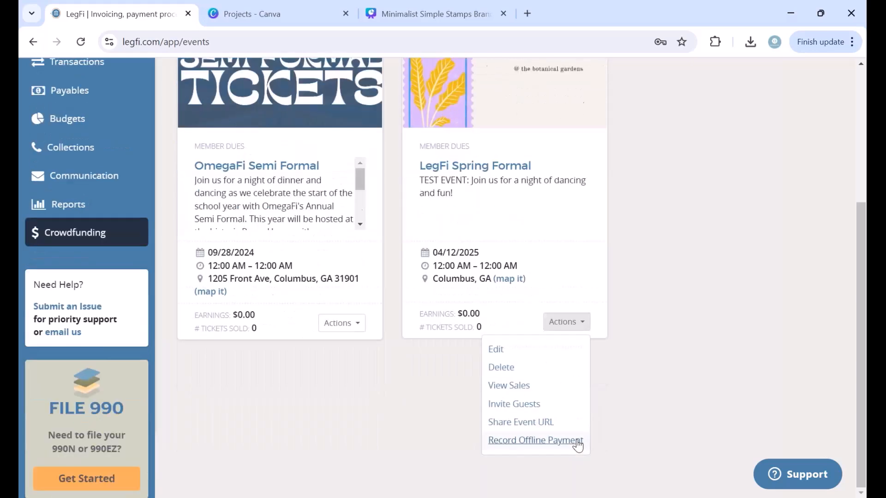
left_click(558, 419)
left_click_drag(563, 181, 326, 182)
key("ctrl+c")
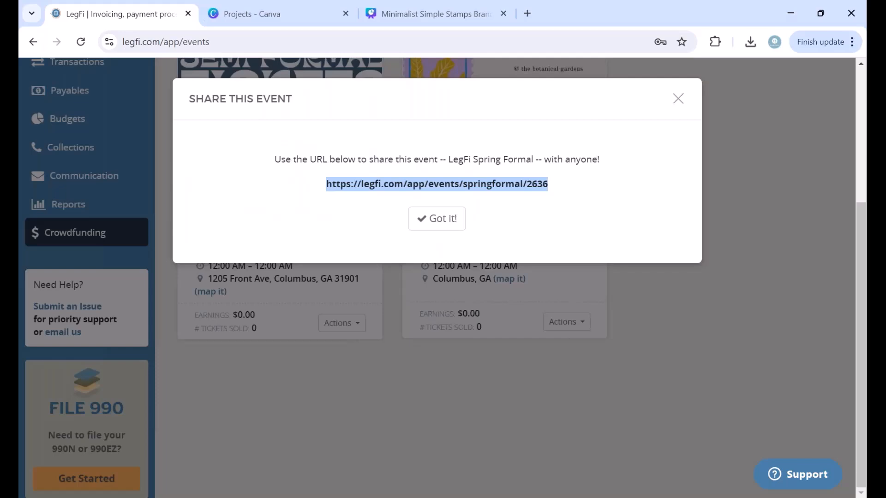
left_click(677, 99)
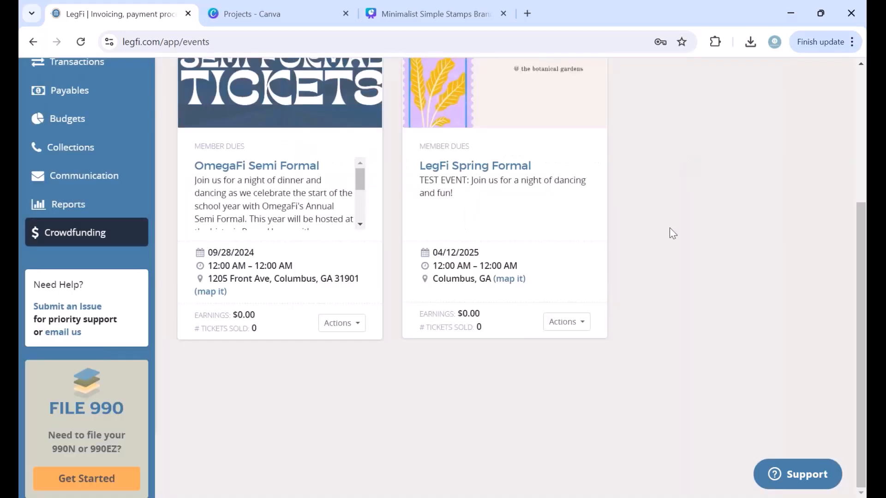
scroll(264, 296, "up", 4)
Step: Open Text Members under Communication and add all members as recipients
left_click(77, 364)
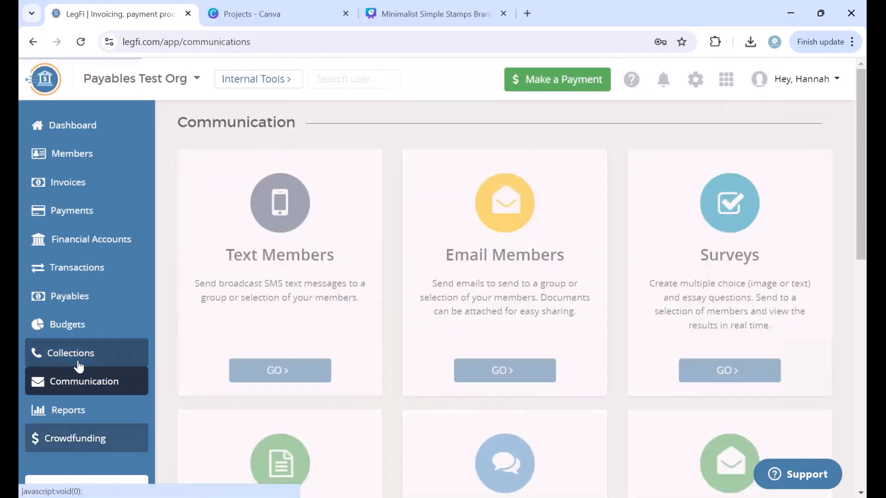
left_click(287, 373)
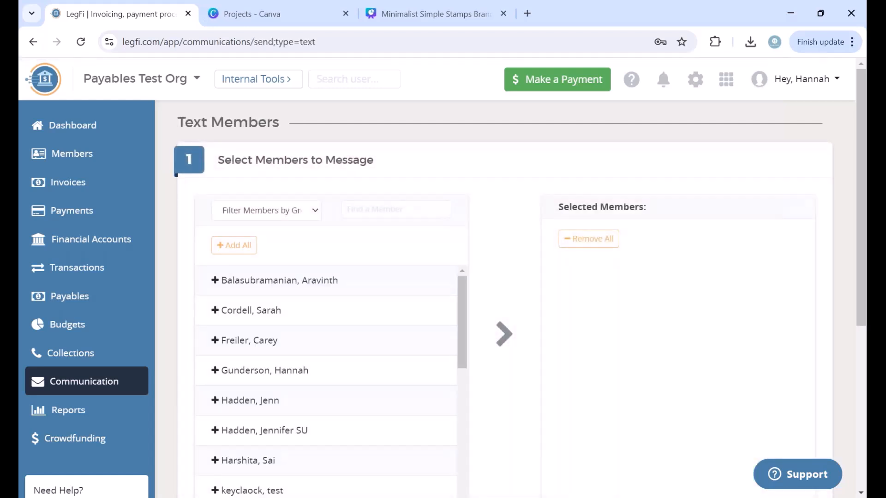
left_click(232, 248)
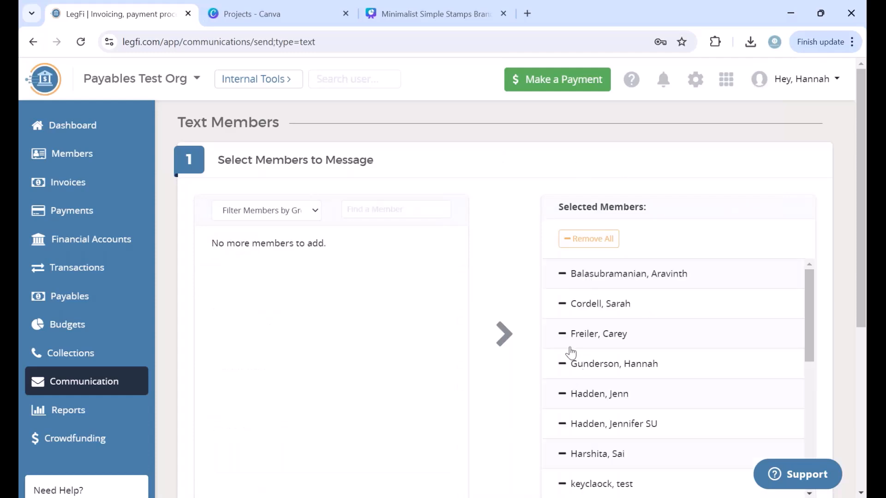
scroll(512, 438, "down", 3)
scroll(512, 437, "down", 2)
Step: Send 'TEST TEXT: Don't forget to get your formal tickets!' plus the pasted event link
left_click(299, 365)
type("T")
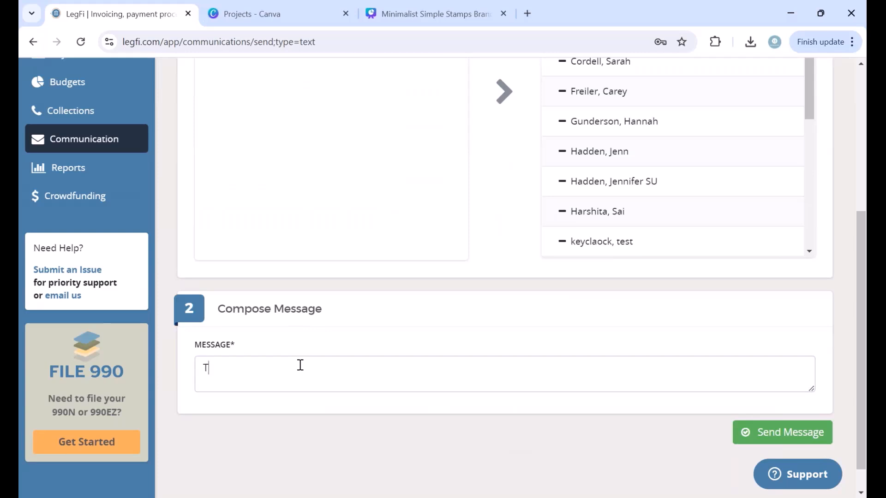
type("EST TEXT")
type(": Don't forget to")
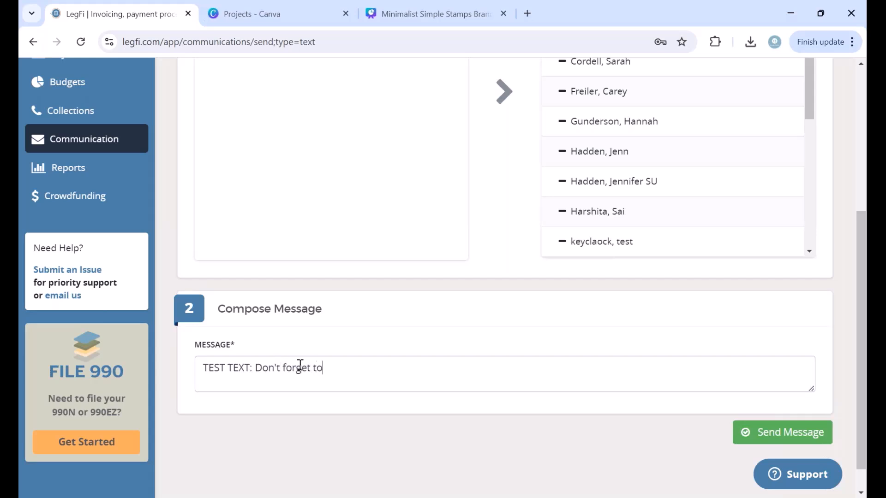
type(" get your formal")
type(" text")
key("BackSpace")
key("BackSpace")
key("BackSpace")
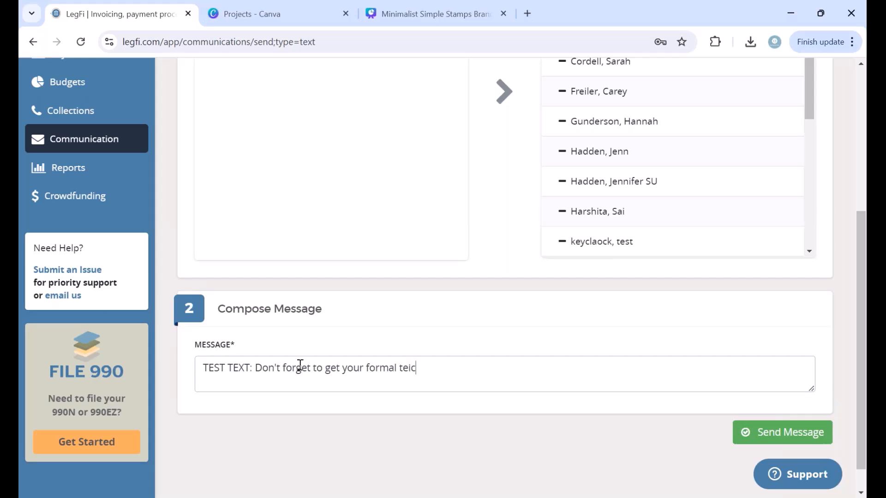
type("ickets!")
key("ctrl+v")
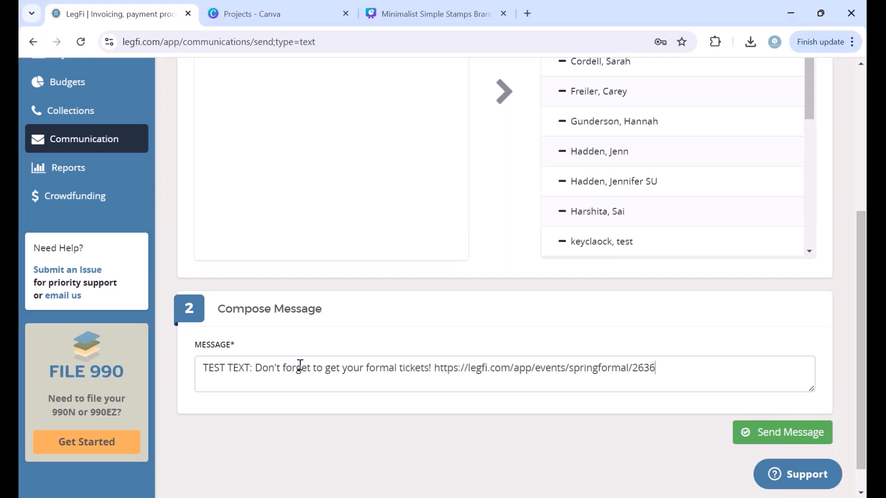
left_click(773, 432)
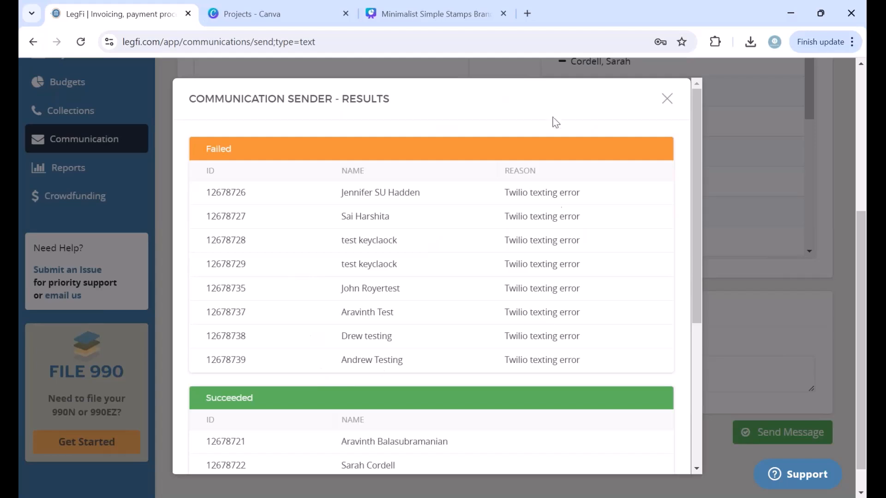
Step: Review the succeeded and failed recipients in the sending results, then close the results dialog
scroll(561, 331, "down", 1)
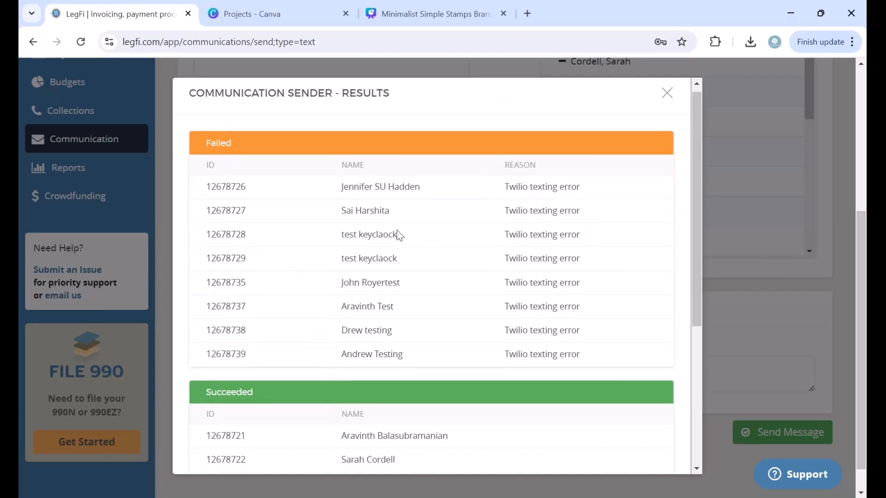
scroll(399, 316, "down", 3)
scroll(394, 286, "up", 2)
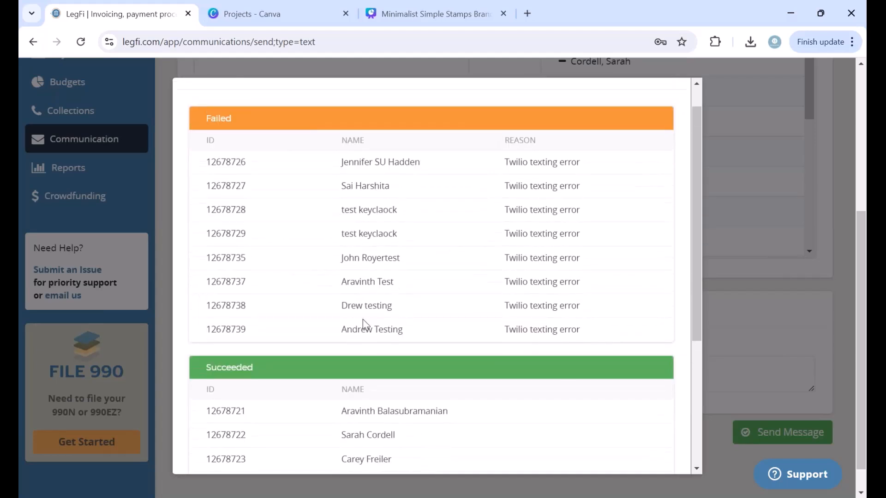
scroll(344, 291, "down", 4)
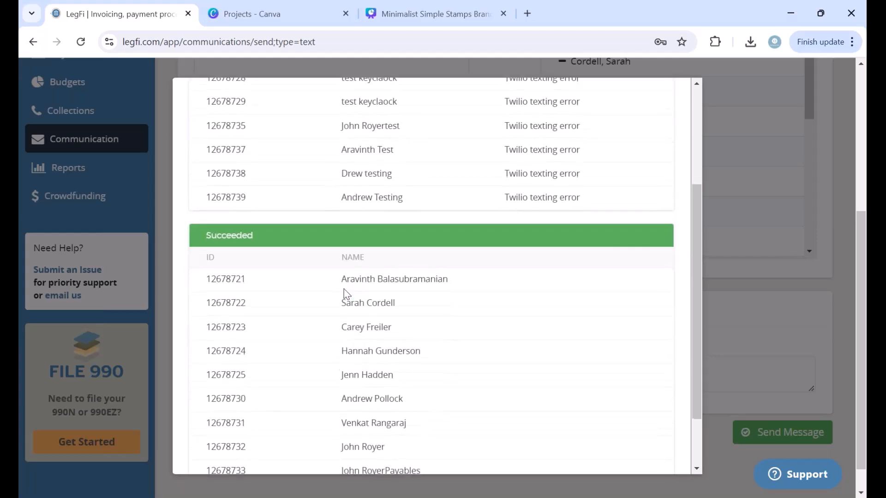
scroll(345, 293, "down", 1)
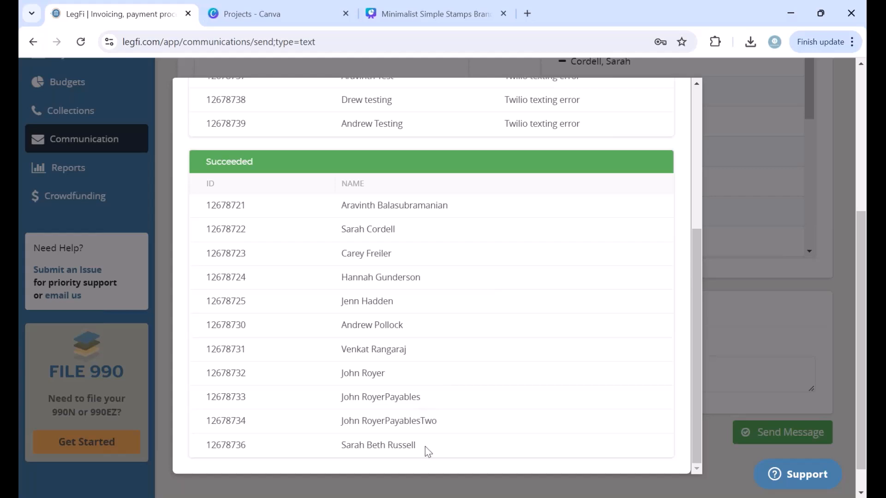
left_click_drag(424, 446, 367, 437)
left_click(368, 437)
scroll(524, 251, "up", 5)
left_click(667, 100)
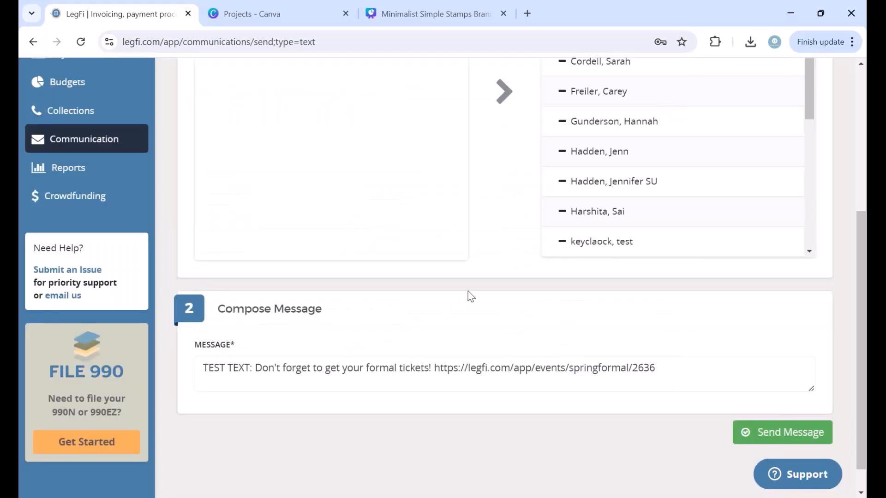
scroll(471, 296, "up", 2)
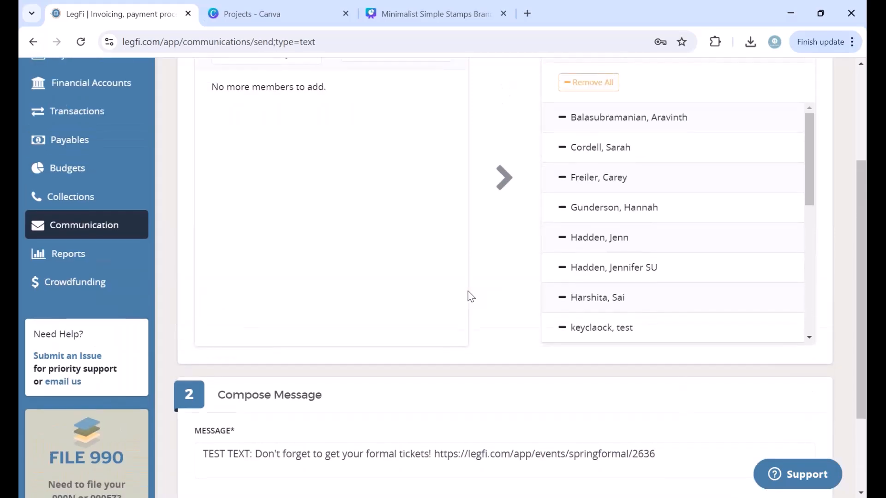
Step: Open Email Members, add all recipients and review the form, then return to Communication
left_click(97, 223)
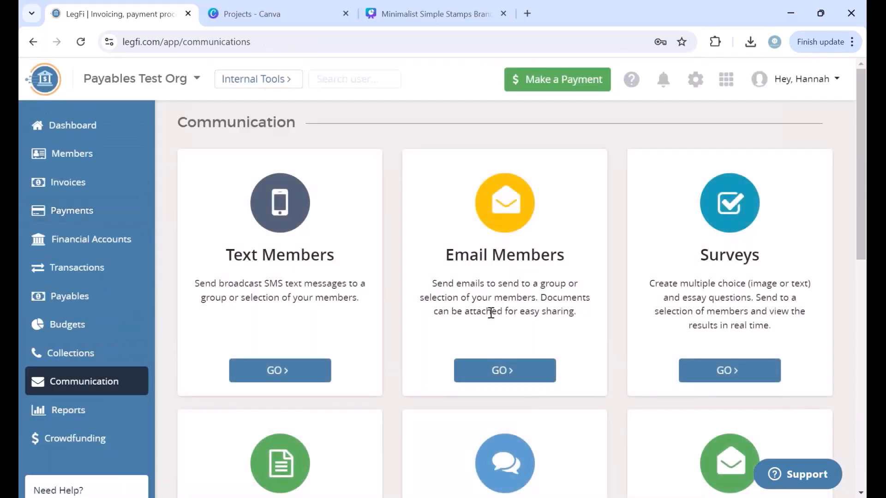
scroll(492, 311, "down", 2)
left_click(492, 291)
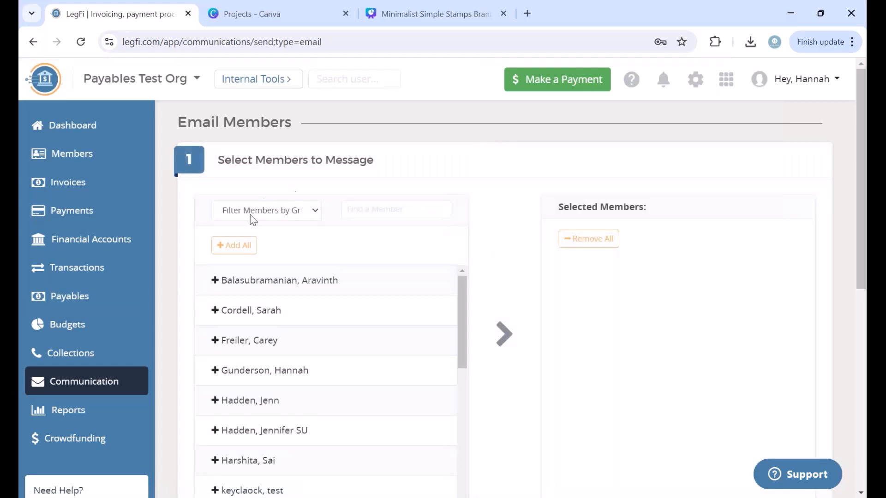
left_click(232, 247)
scroll(510, 292, "down", 6)
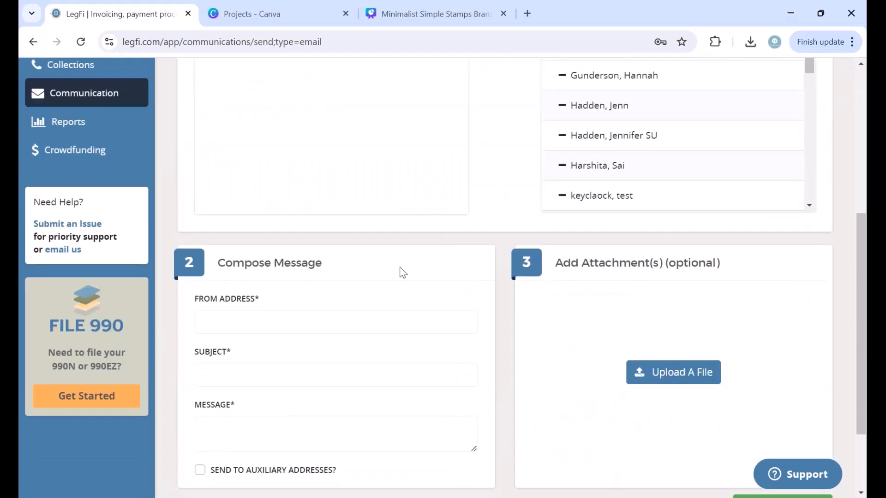
scroll(485, 270, "down", 1)
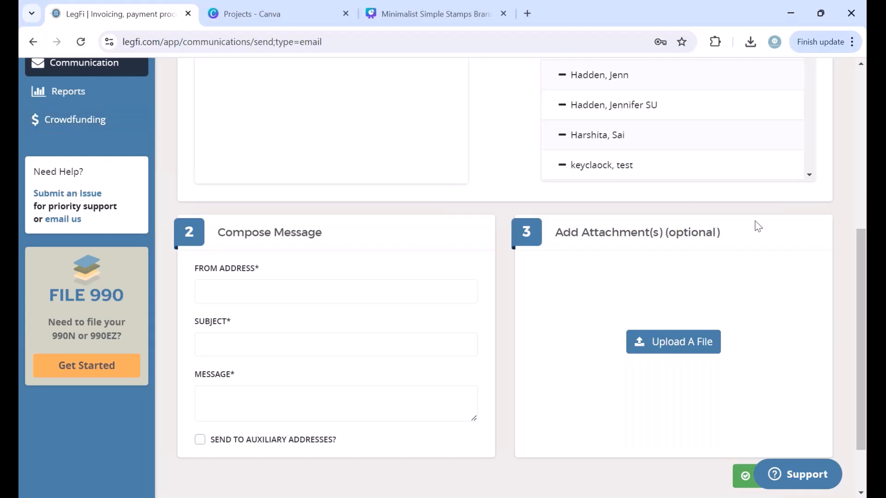
scroll(713, 256, "down", 2)
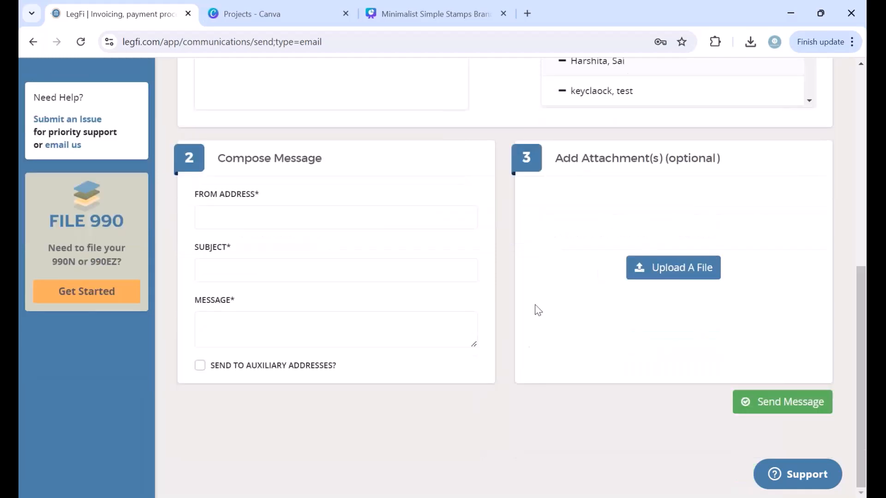
scroll(535, 310, "up", 10)
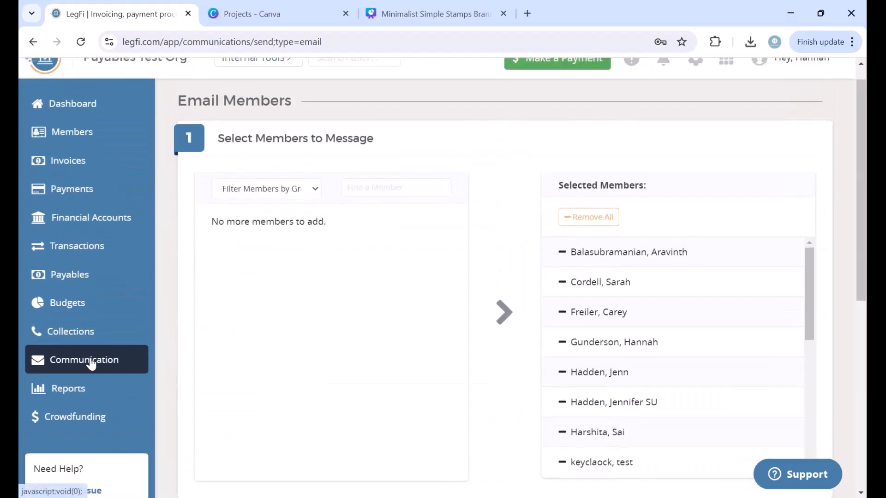
left_click(90, 364)
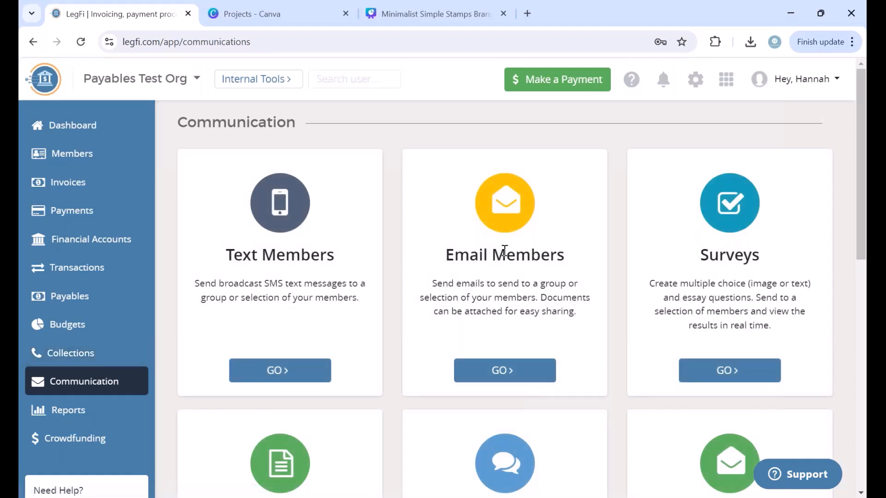
scroll(505, 249, "down", 2)
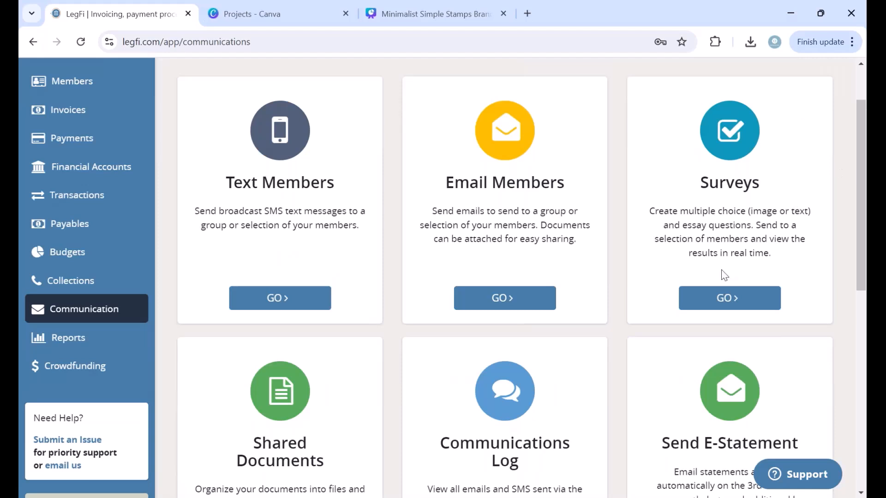
left_click(720, 297)
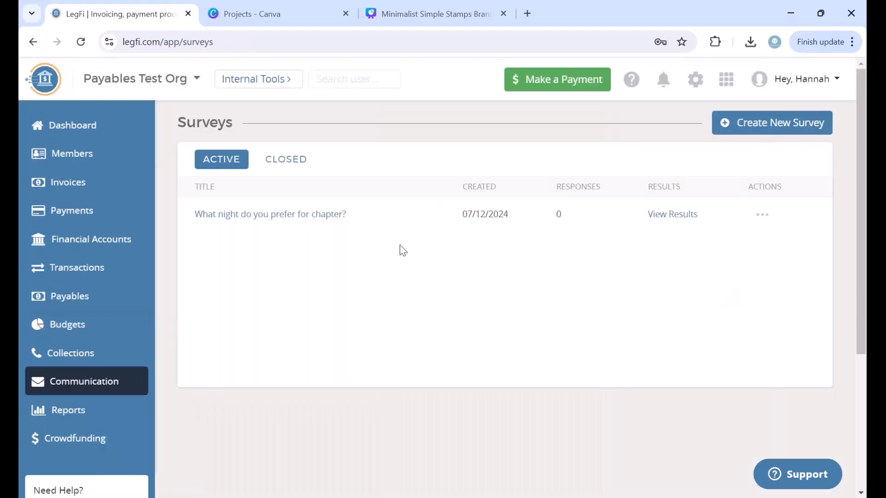
left_click(789, 125)
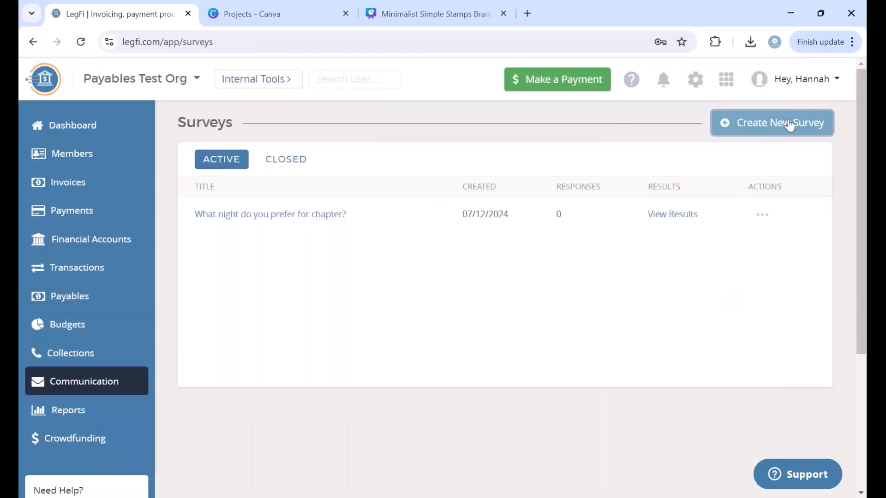
scroll(351, 392, "down", 2)
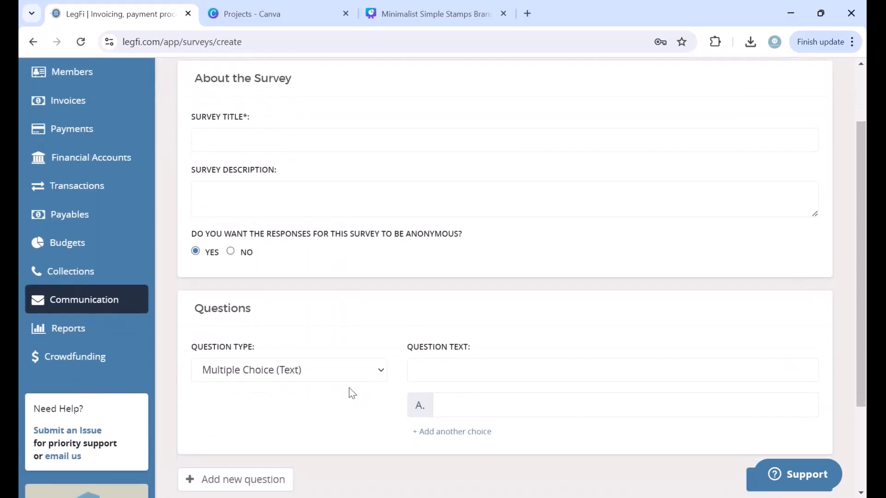
scroll(352, 393, "up", 1)
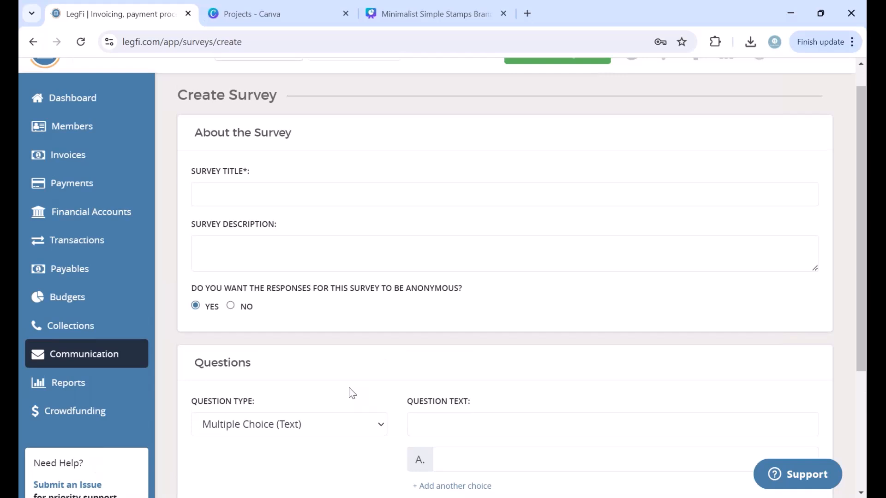
scroll(352, 393, "up", 1)
left_click(74, 371)
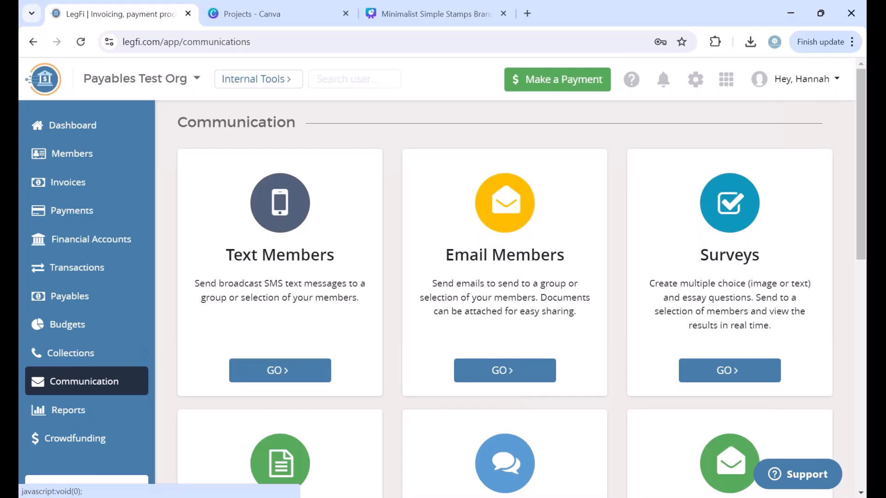
Step: Open the Communications Log showing the 09/09/2024 texts with Sent and Failed statuses
scroll(391, 245, "down", 1)
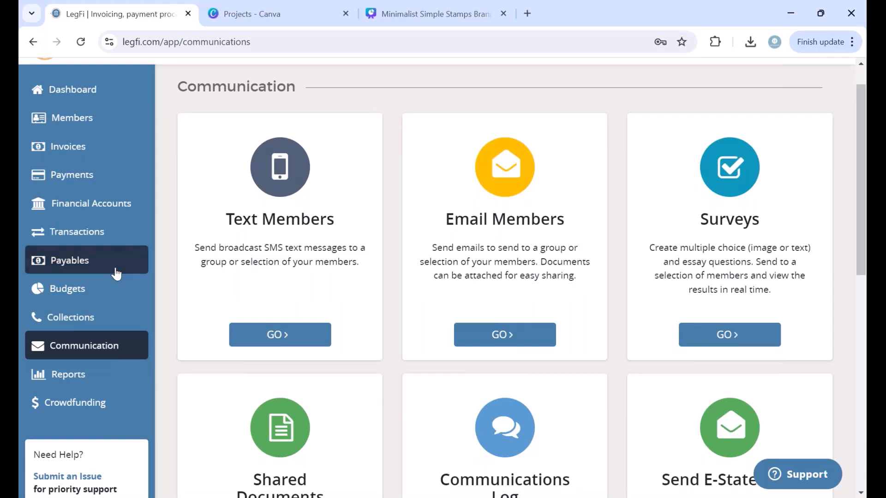
scroll(381, 277, "down", 4)
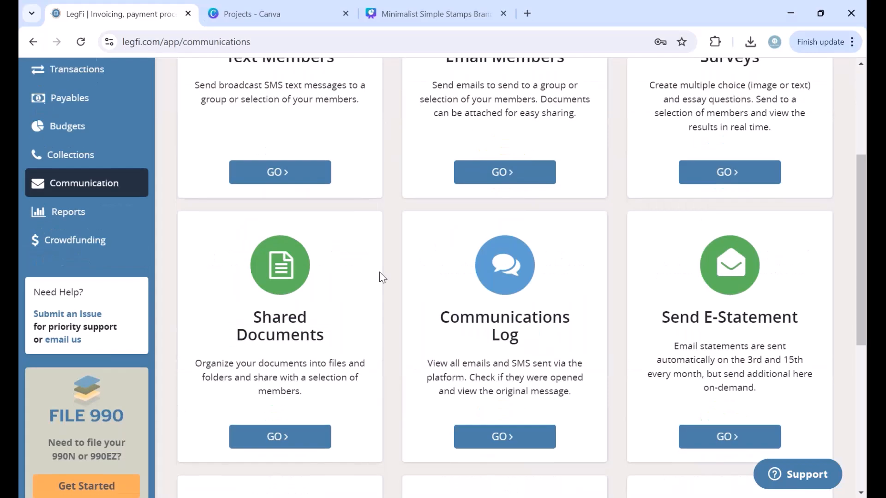
scroll(381, 276, "up", 2)
scroll(381, 276, "down", 4)
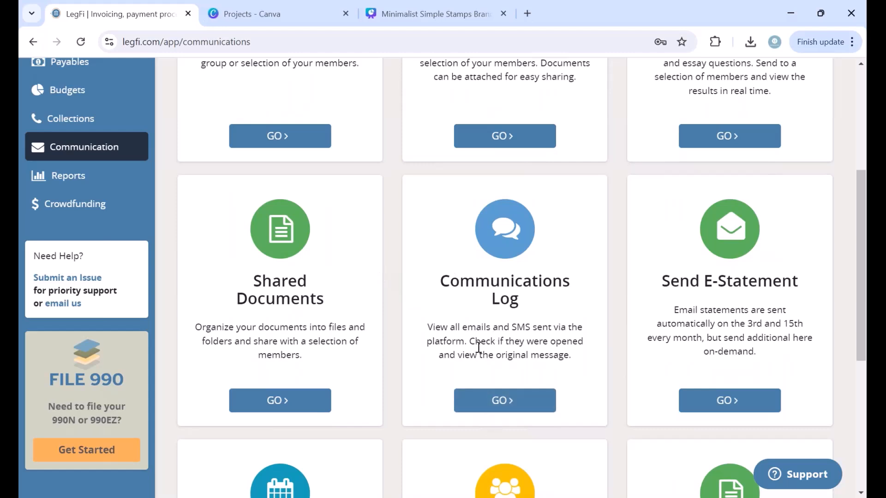
left_click(483, 400)
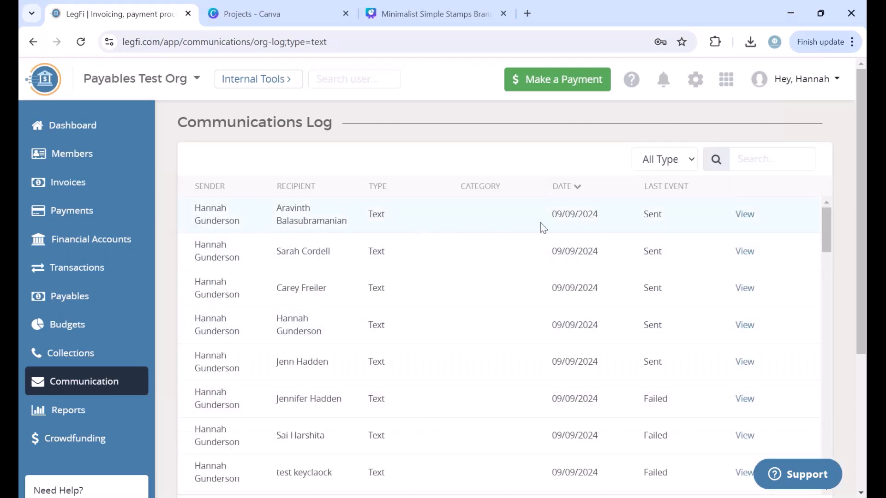
left_click(745, 214)
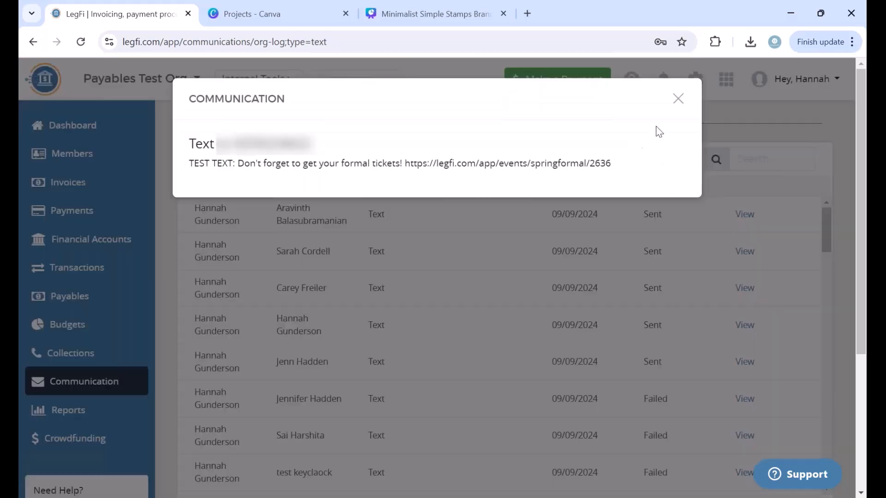
left_click(676, 99)
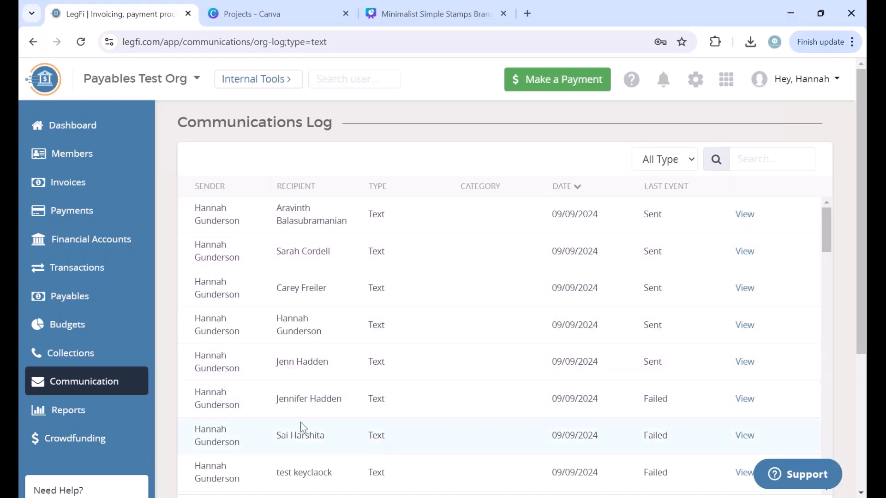
scroll(300, 422, "down", 2)
scroll(300, 422, "up", 2)
Step: Go to the Crowdfunding overview via the dashboard to reach Events, Fundraisers and Merchandise
left_click(66, 123)
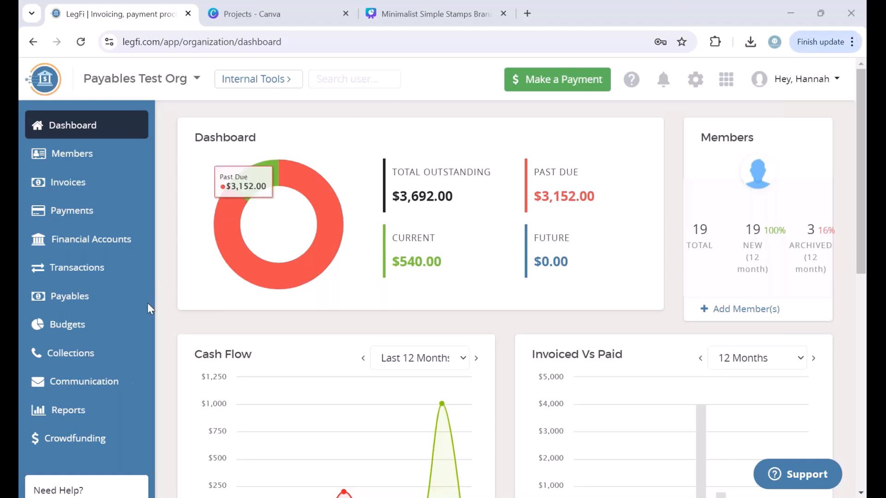
left_click(105, 446)
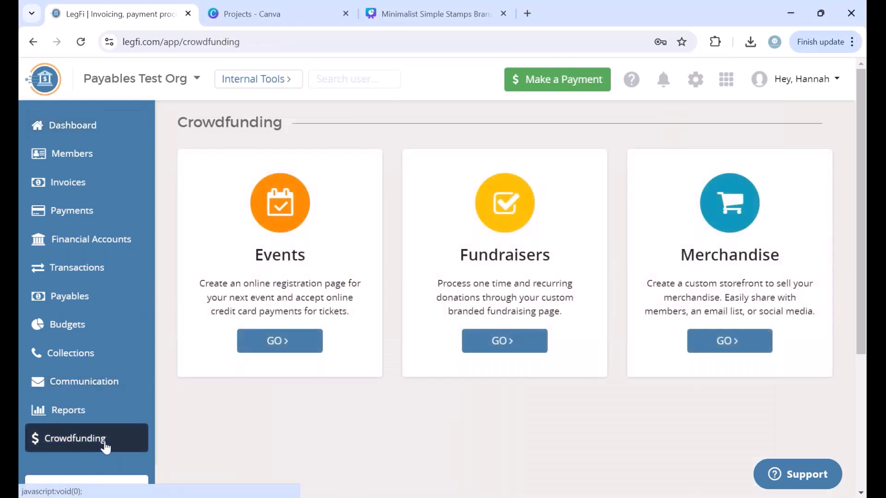